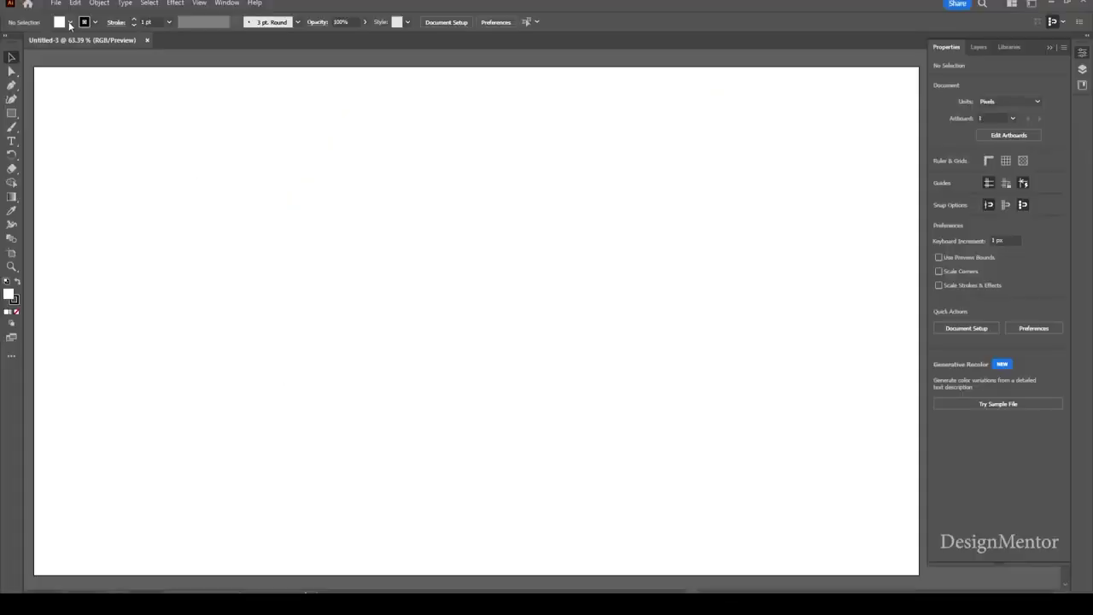
Step: Set the fill colour to blue and the stroke to None
left_click(70, 24)
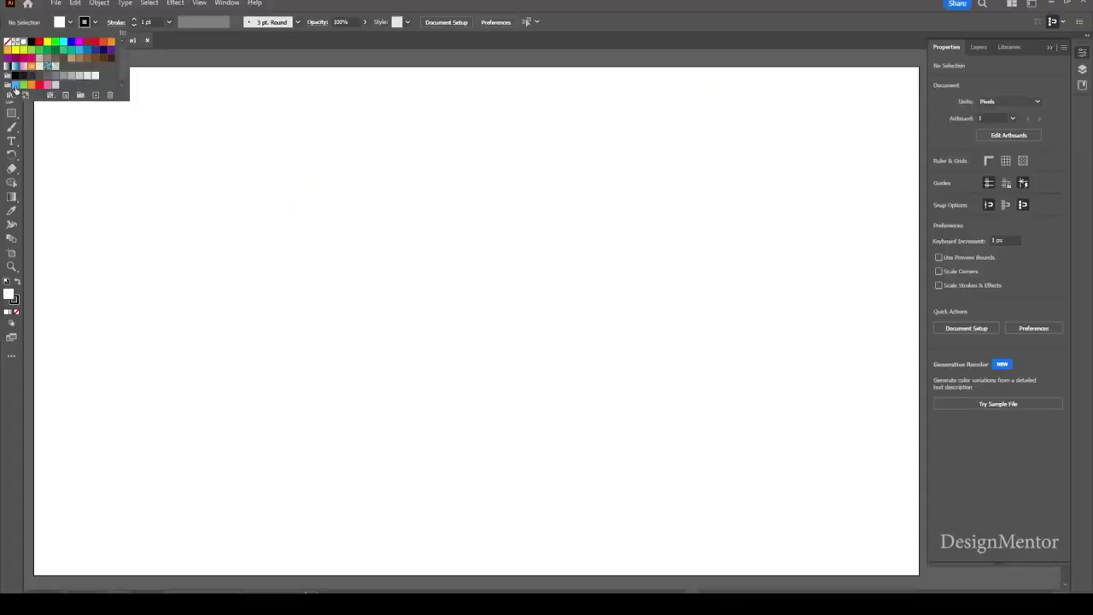
left_click(10, 94)
left_click(95, 23)
left_click(9, 45)
Step: Draw a 1000 × 1000 px circle with the Ellipse Tool
left_click_drag(11, 112, 67, 129)
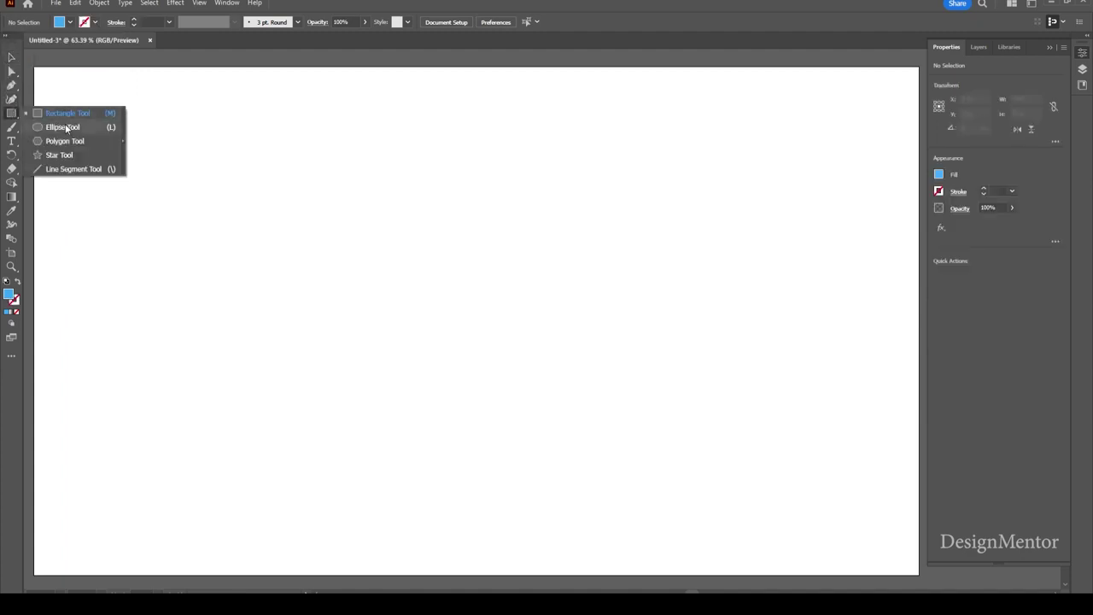
left_click(67, 128)
left_click(487, 284)
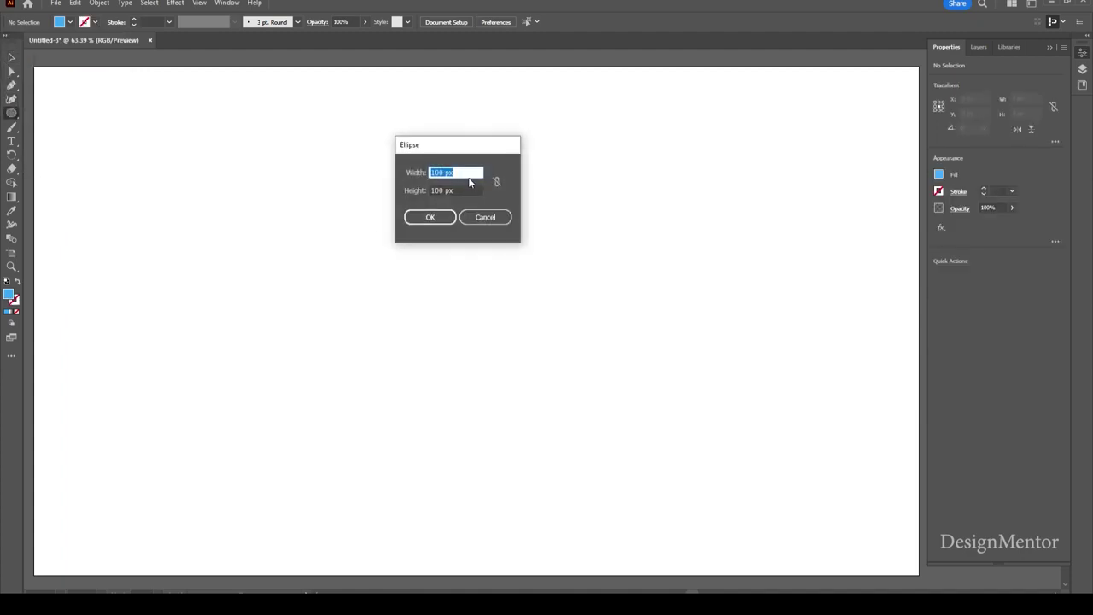
type("1000")
key("Tab")
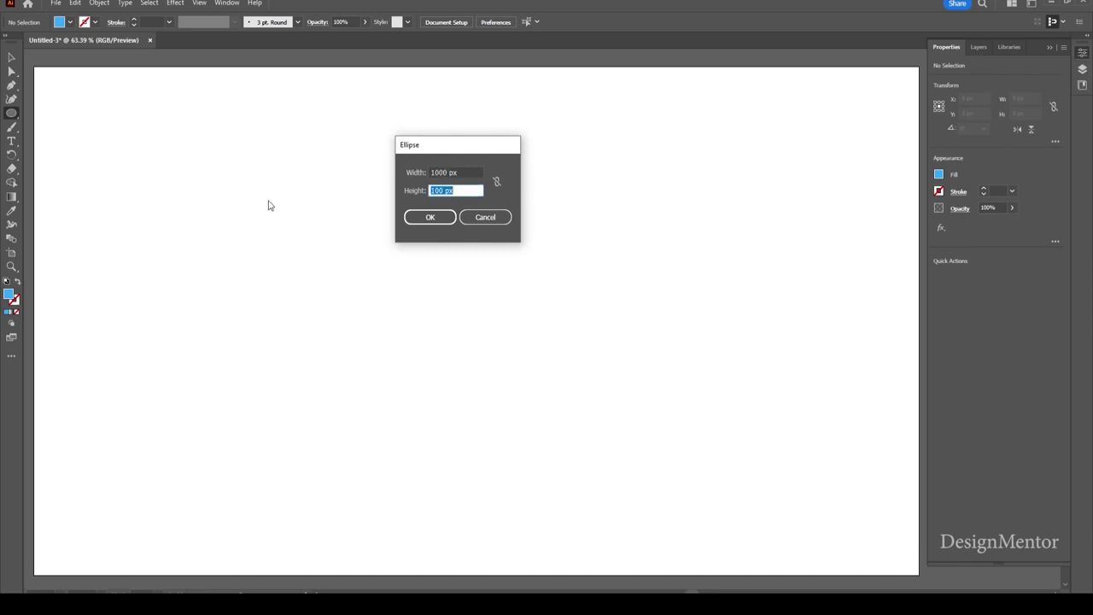
type("10")
key("Return")
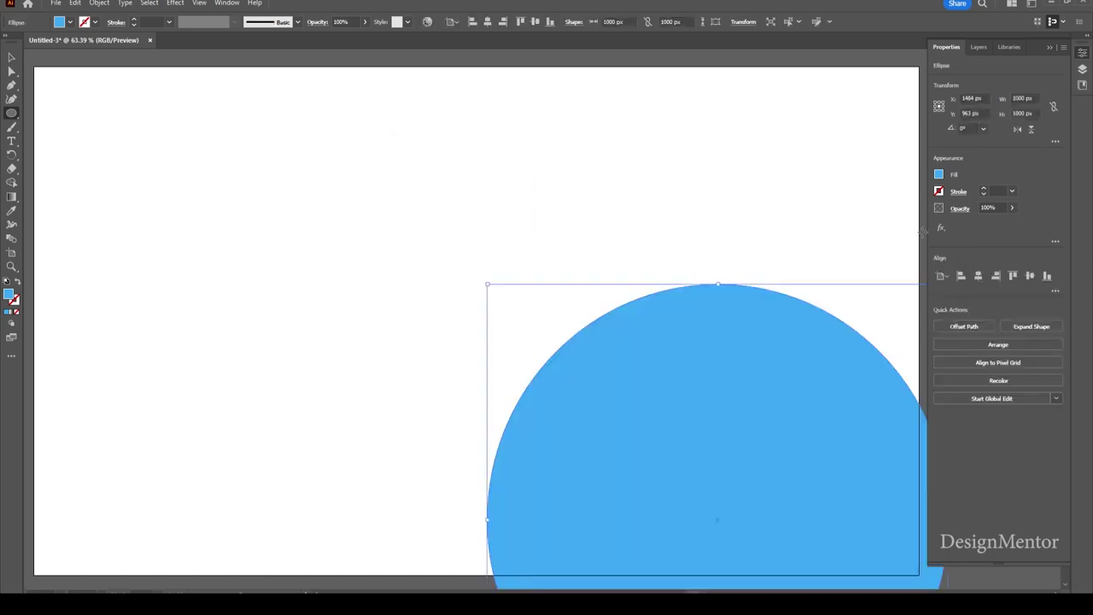
Step: Centre the circle horizontally and vertically on the artboard, then deselect it
left_click(977, 275)
left_click(1029, 275)
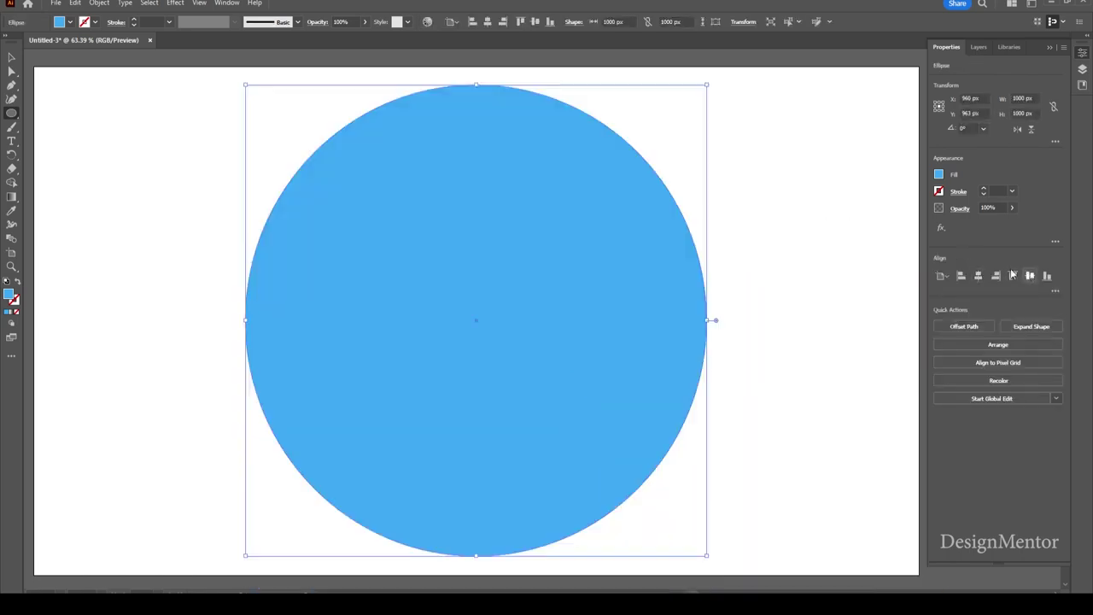
key("v")
left_click(841, 272)
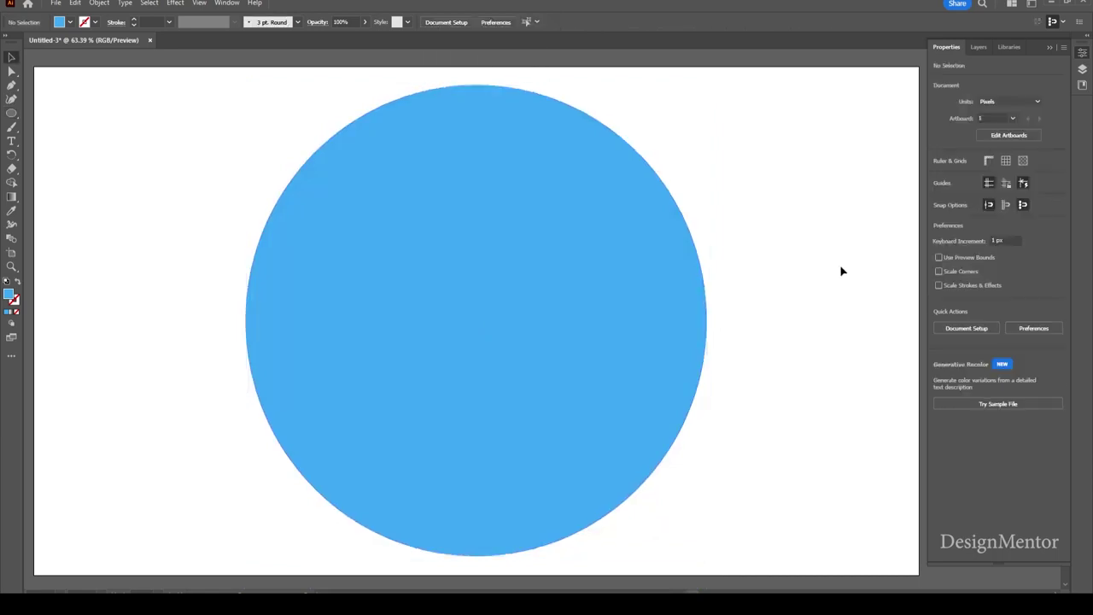
Step: Draw a grey 500 × 500 px circle centred on the artboard
left_click(71, 23)
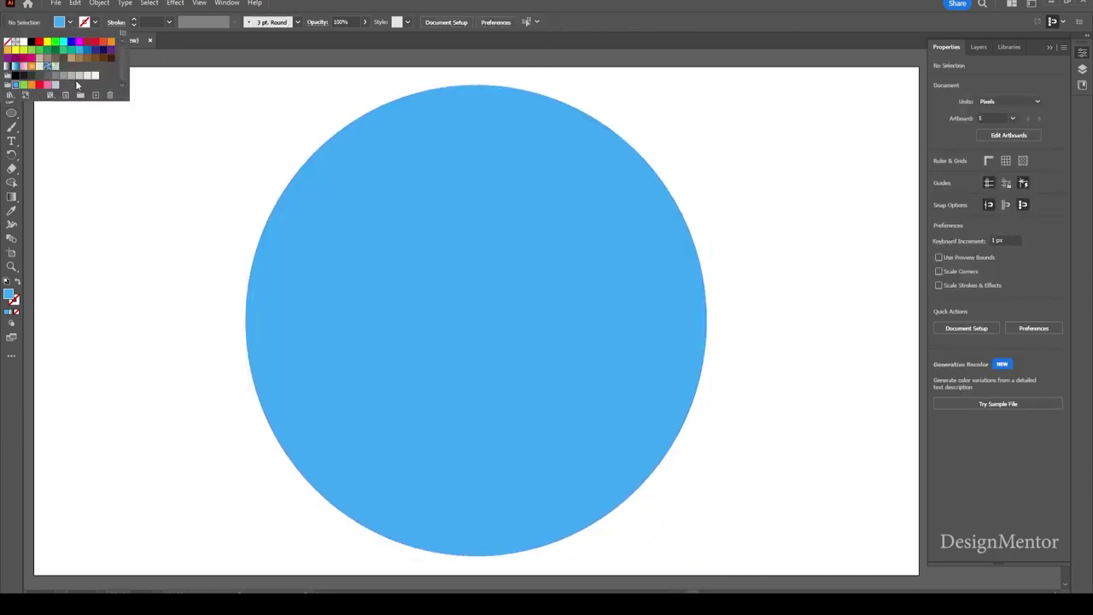
left_click(56, 76)
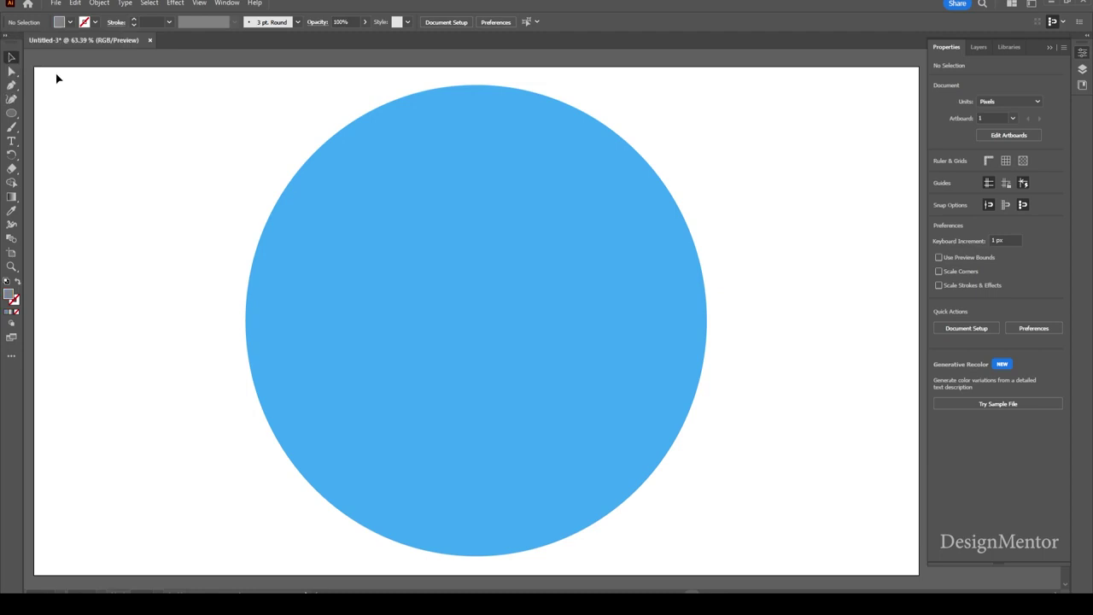
left_click(11, 113)
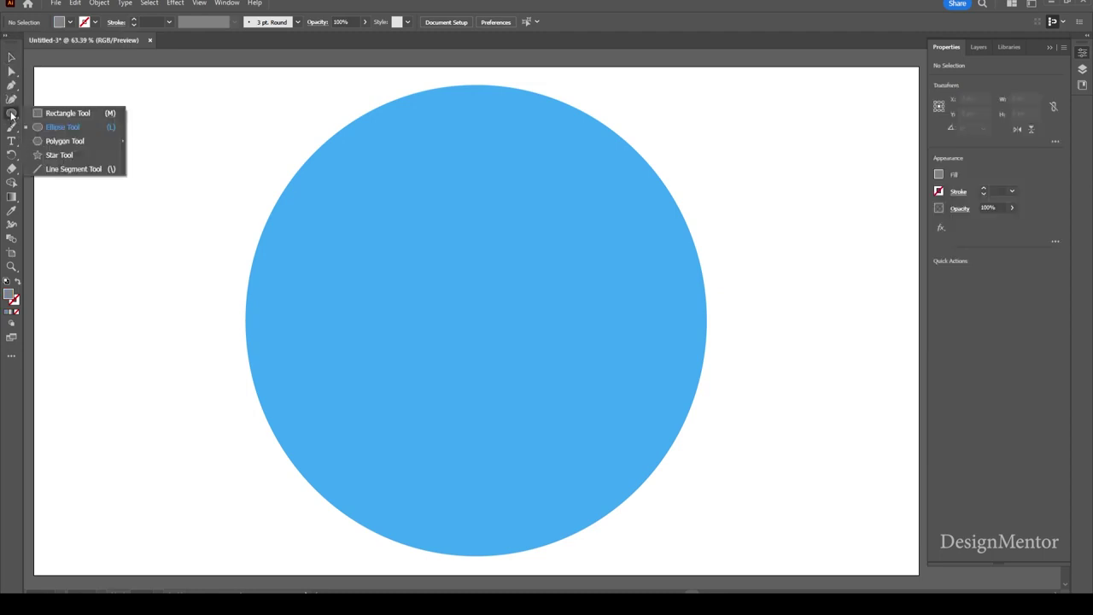
left_click(67, 127)
left_click(482, 303)
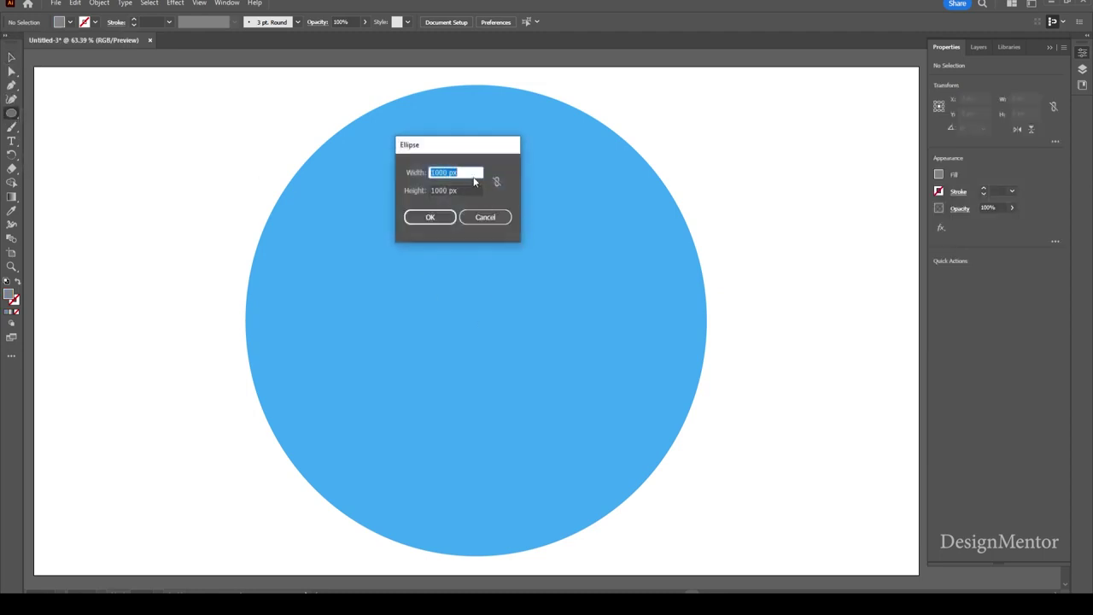
type("500")
key("Tab")
type("5")
key("Return")
left_click(978, 275)
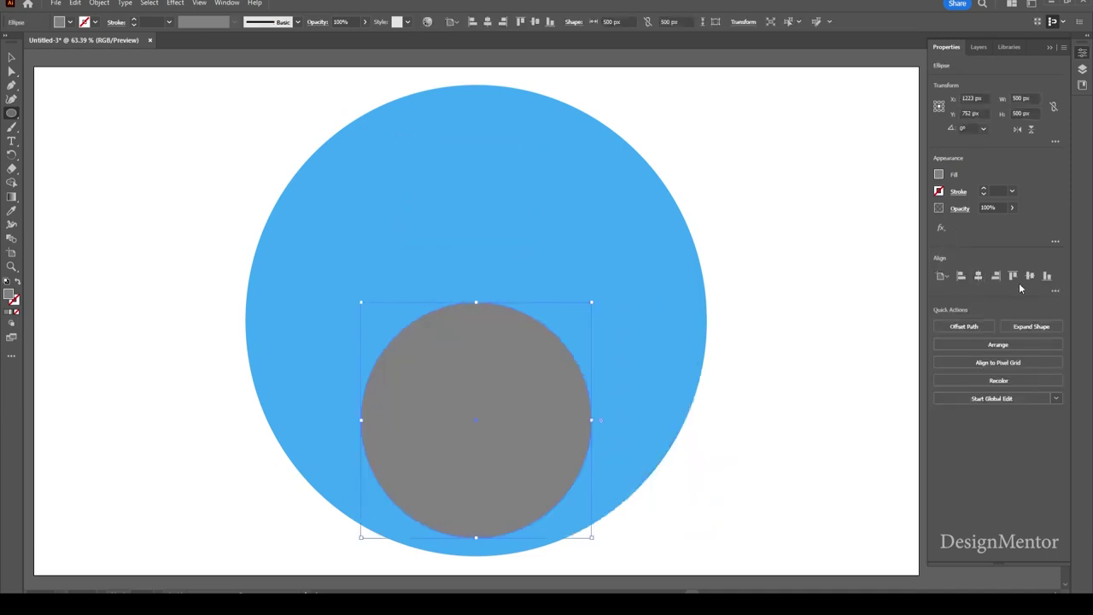
left_click(1029, 274)
Step: Select both circles and subtract the grey one with Pathfinder Minus Front
key("v")
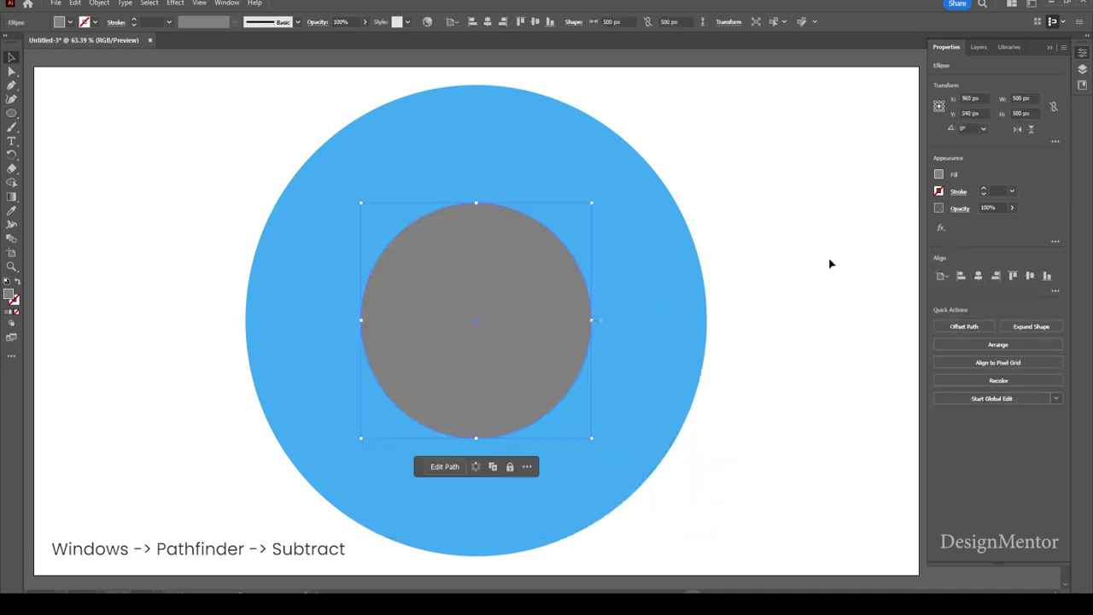
left_click(829, 261)
left_click(546, 302)
left_click(649, 246, "shift")
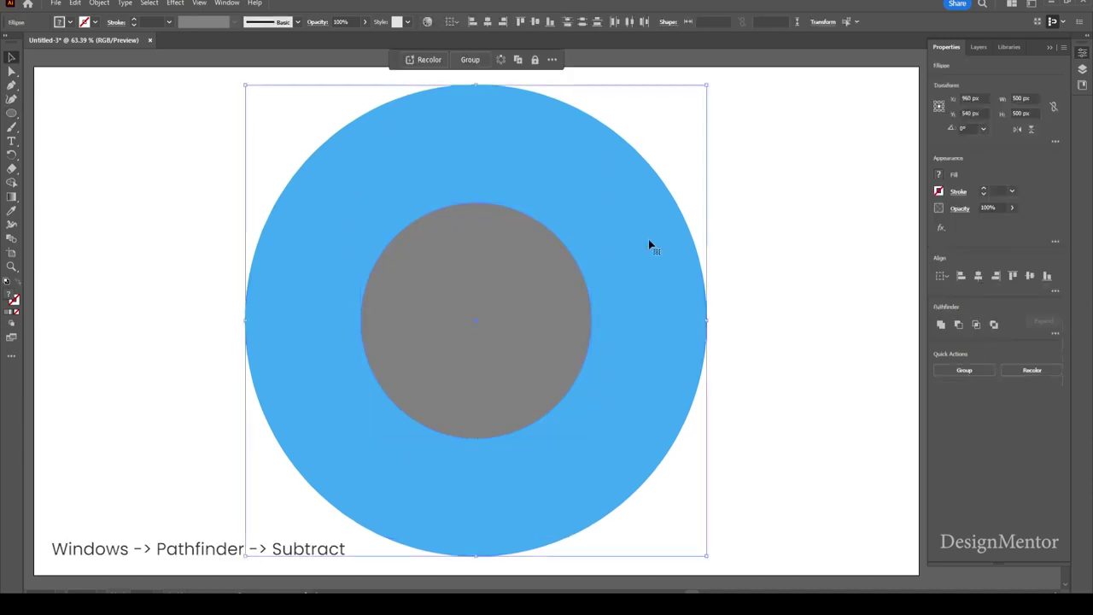
left_click(958, 323)
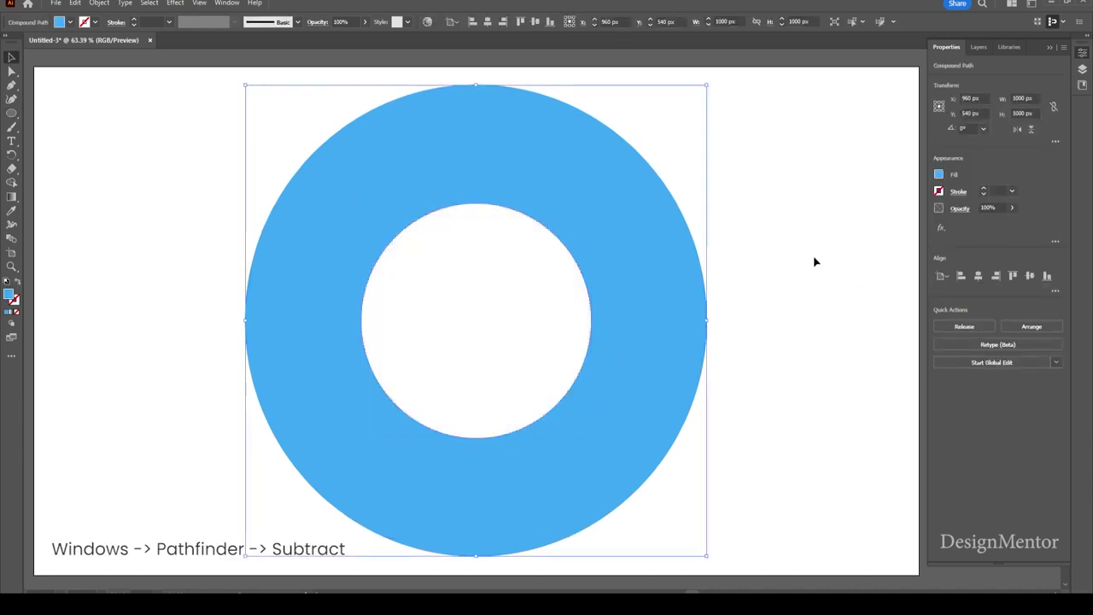
left_click(816, 262)
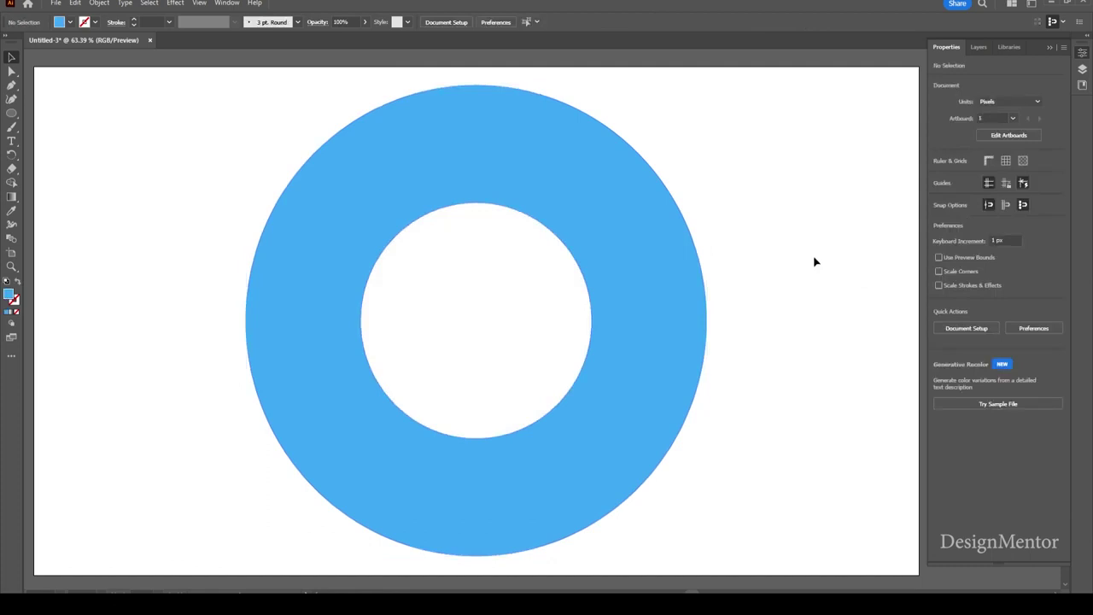
Step: Draw a grey 250 × 250 px circle centred on the artboard
left_click(70, 24)
left_click(62, 76)
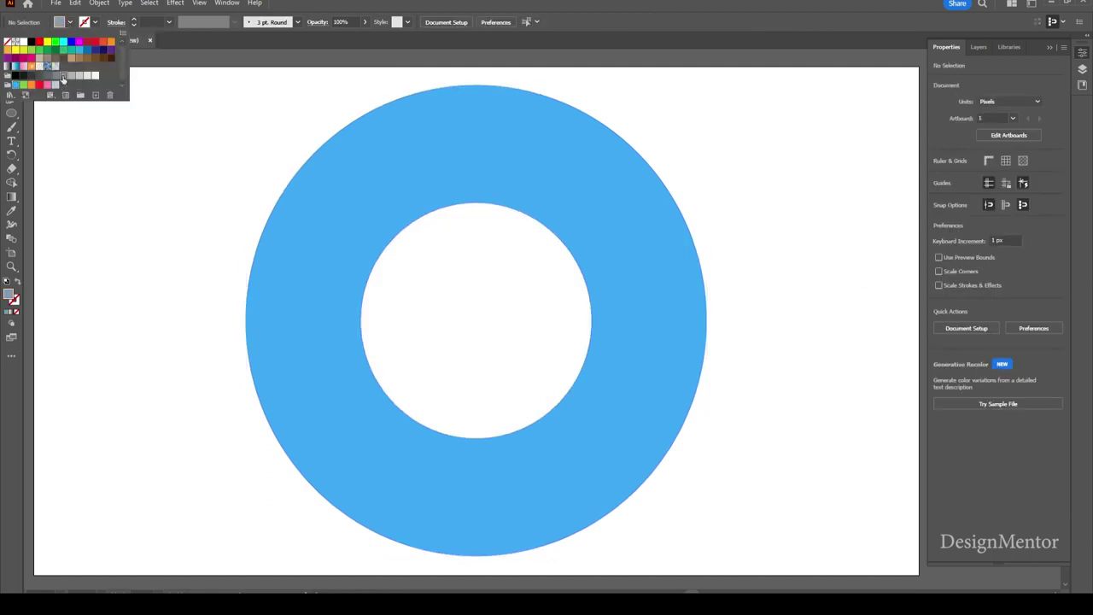
left_click(12, 113)
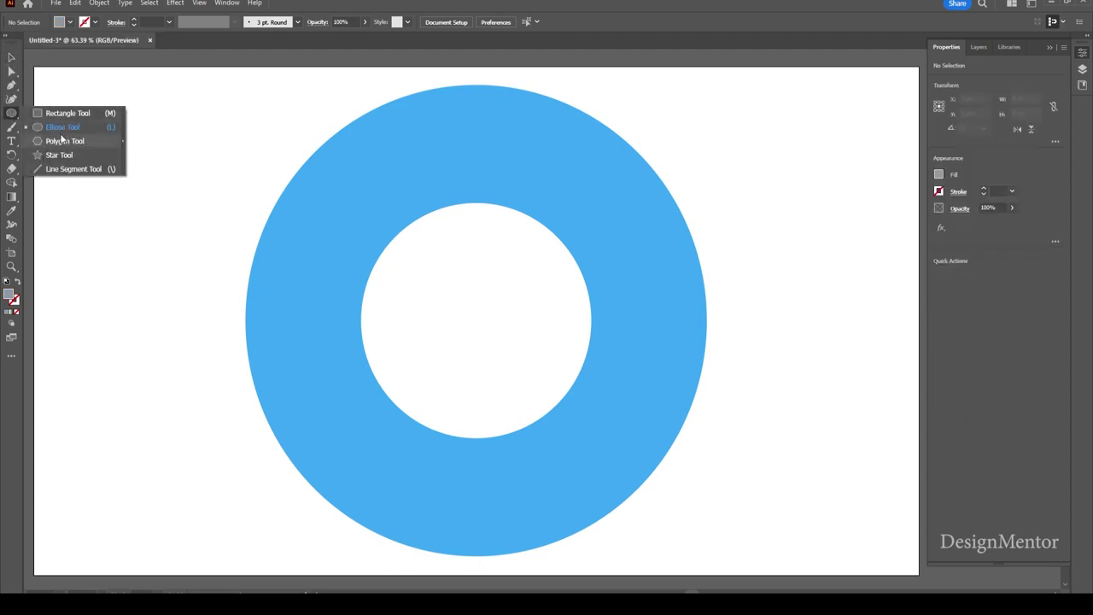
left_click(62, 128)
left_click(465, 305)
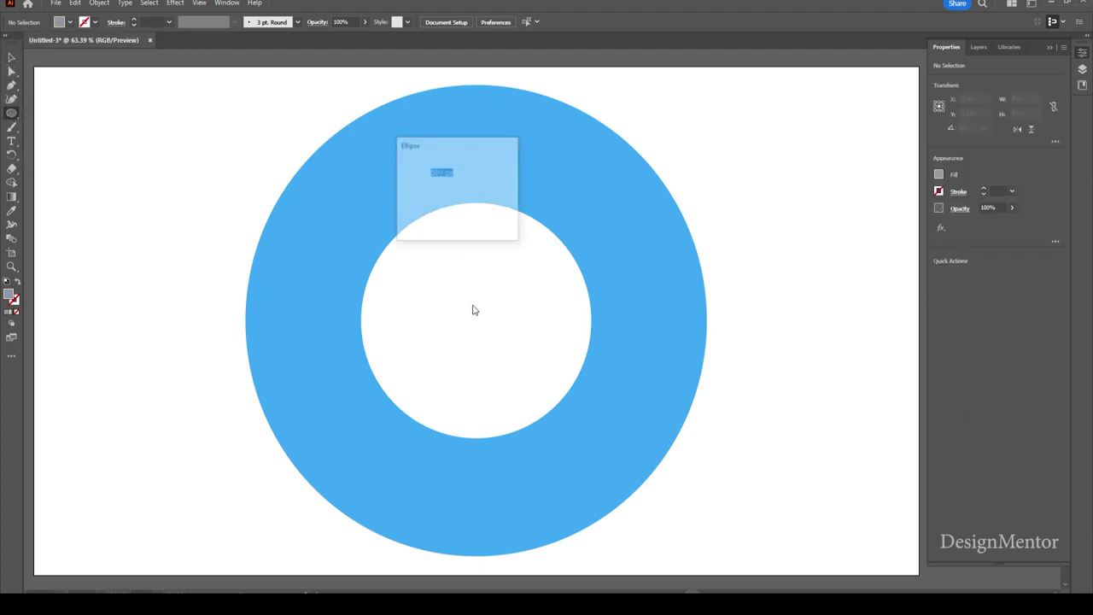
type("250")
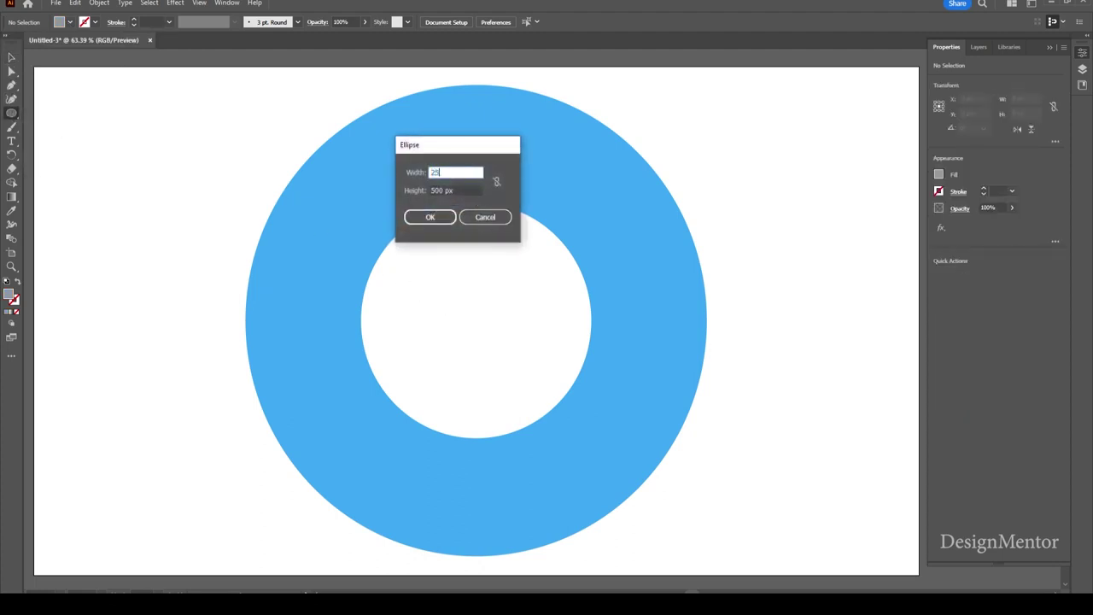
key("Tab")
type("250")
key("Return")
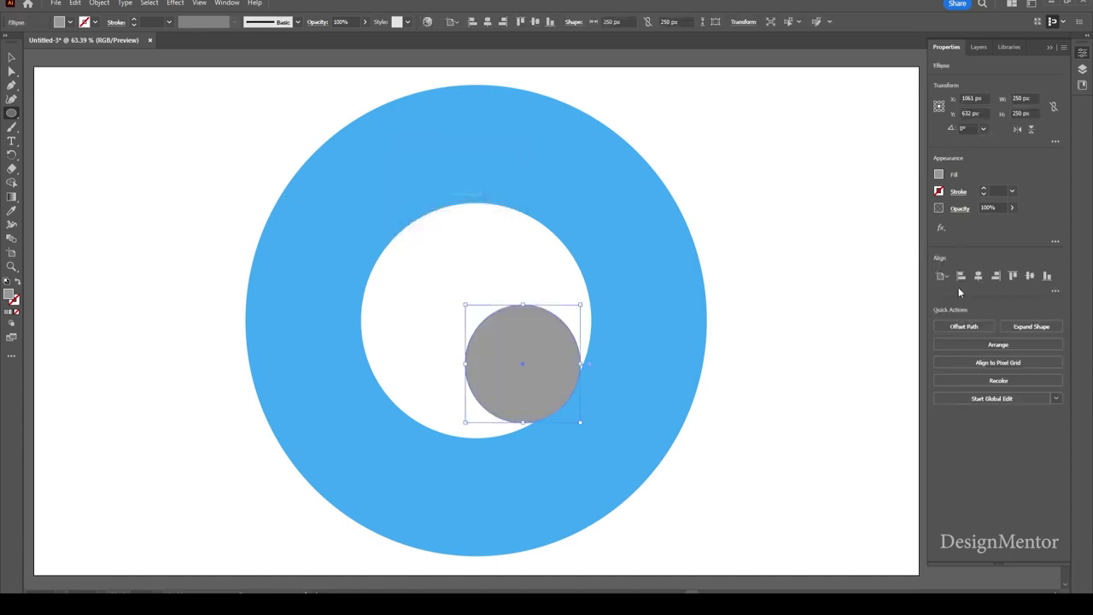
left_click(980, 276)
left_click(1030, 276)
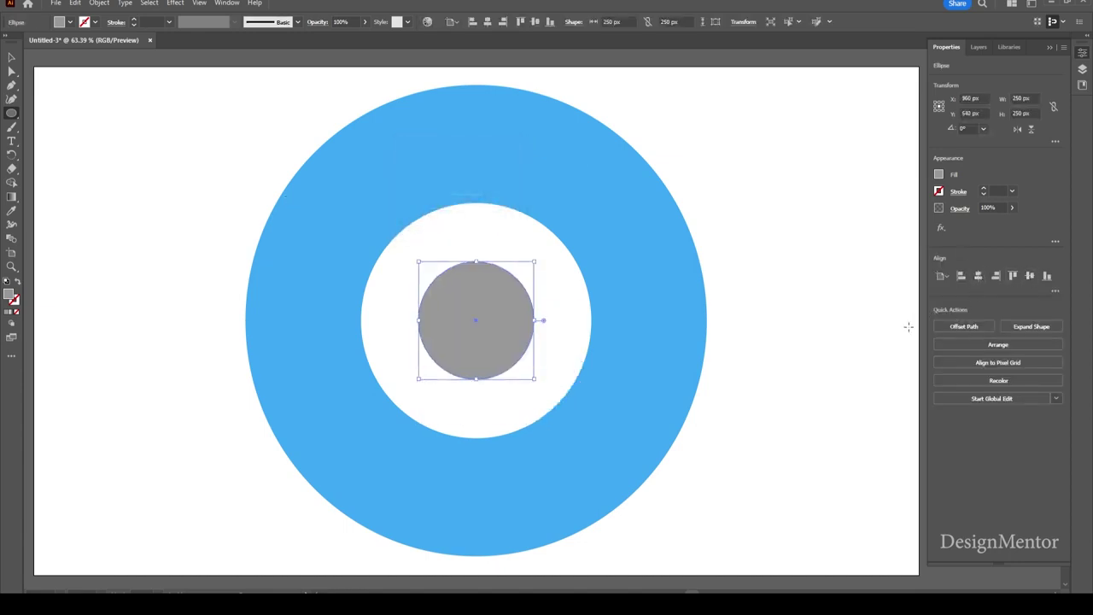
Step: Nudge the small circle left until it straddles the ring's left edge, then deselect
key("v")
key("shift+Left")
key("shift+Left")
key("shift+Left")
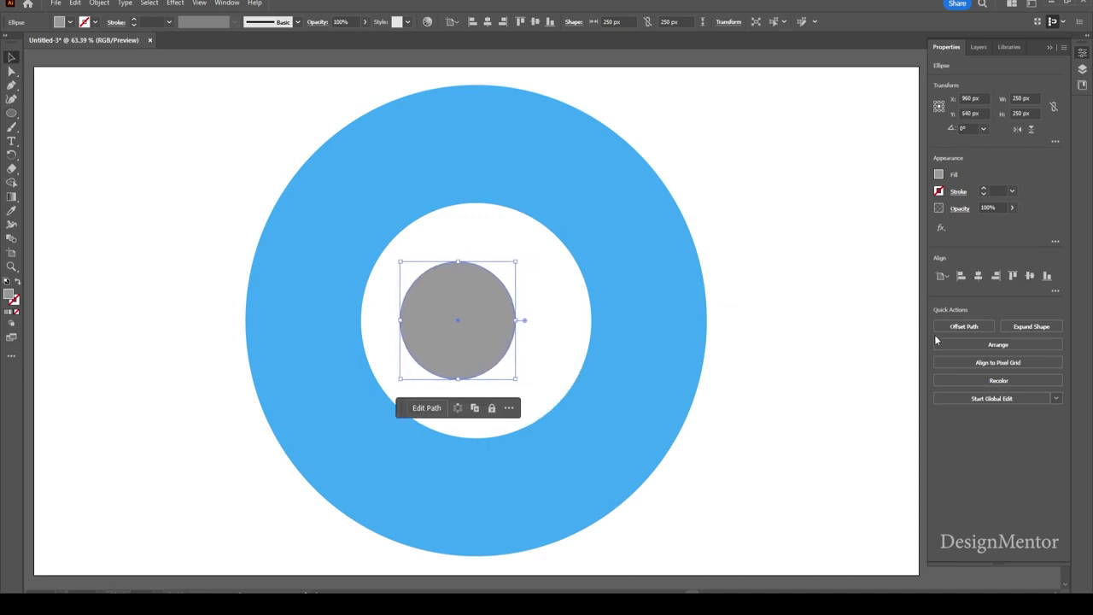
key("shift+Left")
key("shift+Left")
key("shift+Left")
key("shift+Left")
key("shift+Left")
key("shift+Left")
key("shift+Left")
key("shift+Left")
key("shift+Left")
key("shift+Left")
key("shift+Left")
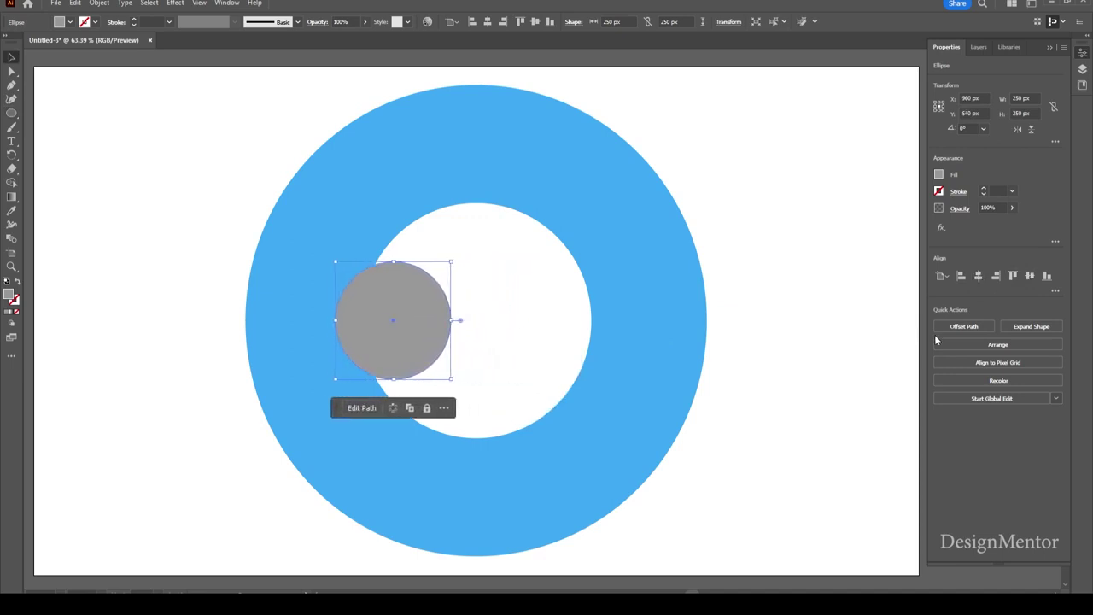
key("shift+Left")
key("shift+Left")
key("shift+Left")
key("shift+Left")
key("shift+Left")
key("shift+Left")
key("shift+Left")
key("shift+Left")
key("shift+Left")
key("shift+Left")
key("shift+Left")
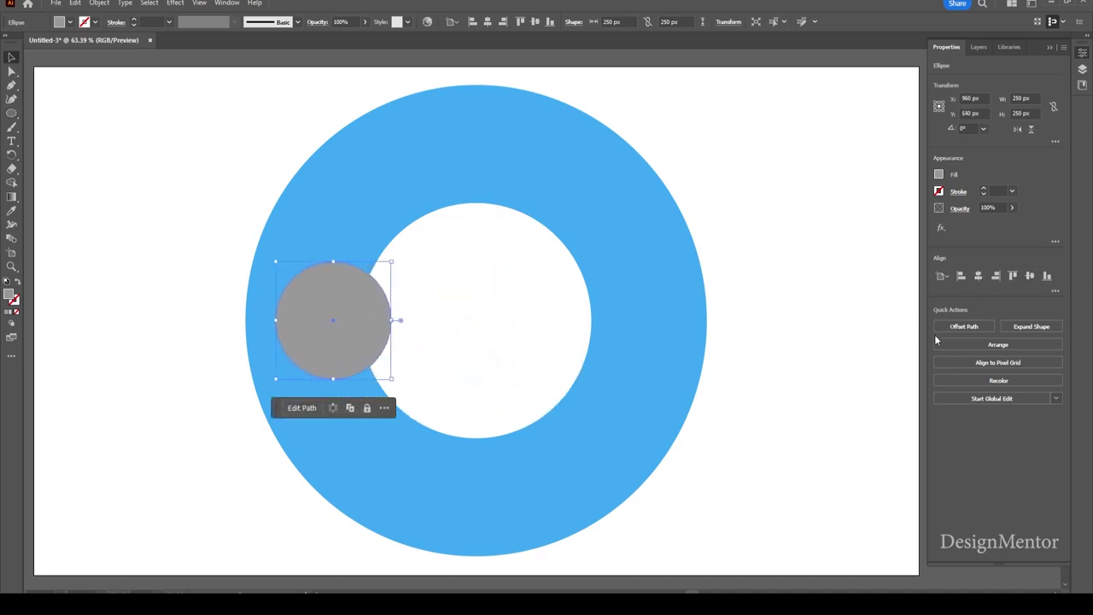
key("shift+Left")
key("shift+Left")
key("shift+Left")
key("shift+Left")
key("shift+Left")
key("shift+Left")
key("shift+Left")
key("shift+Left")
key("shift+Left")
key("shift+Left")
key("shift+Left")
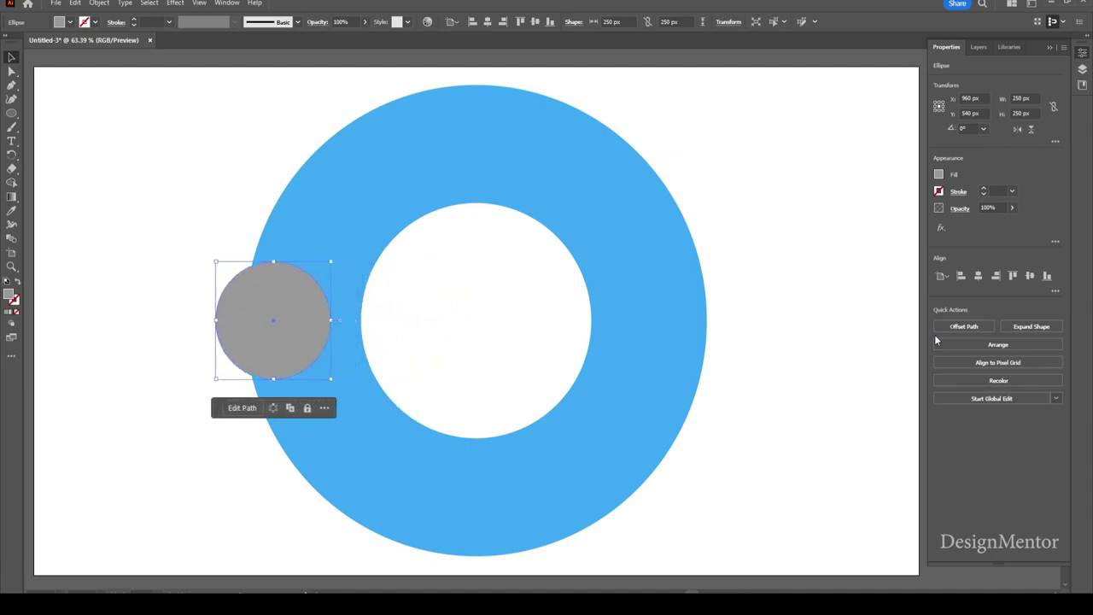
key("shift+Left")
key("shift+Left")
key("shift+Left")
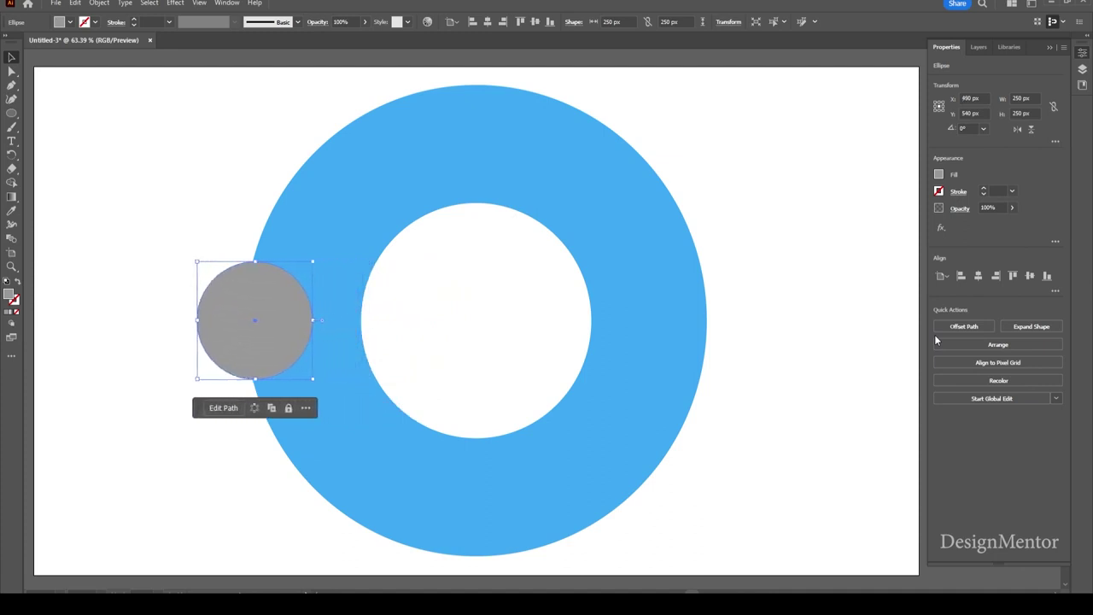
key("shift+Left")
key("shift+Left")
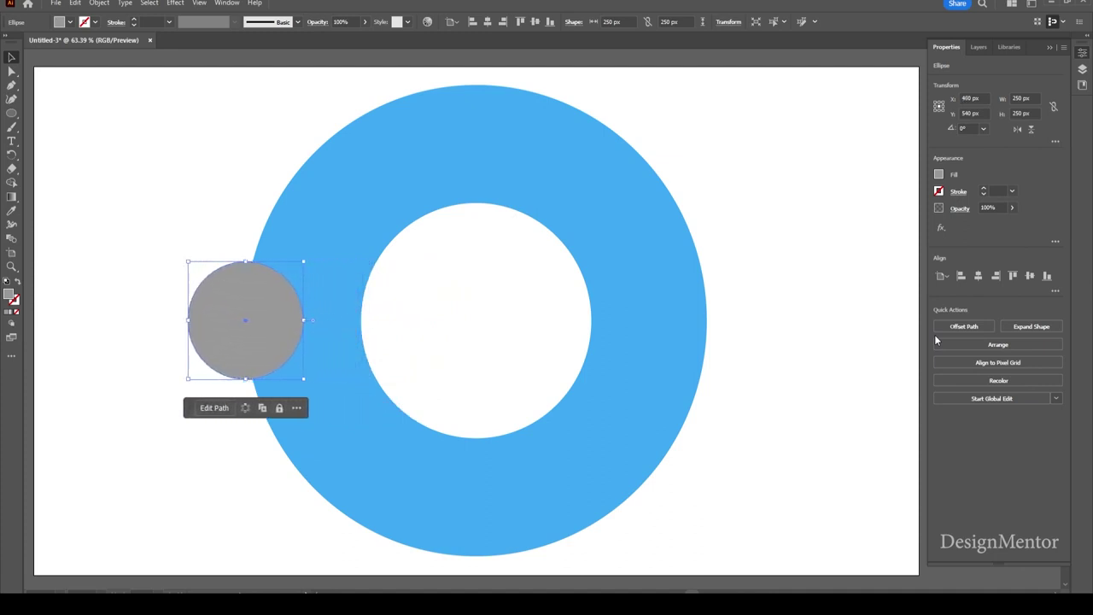
left_click(864, 334)
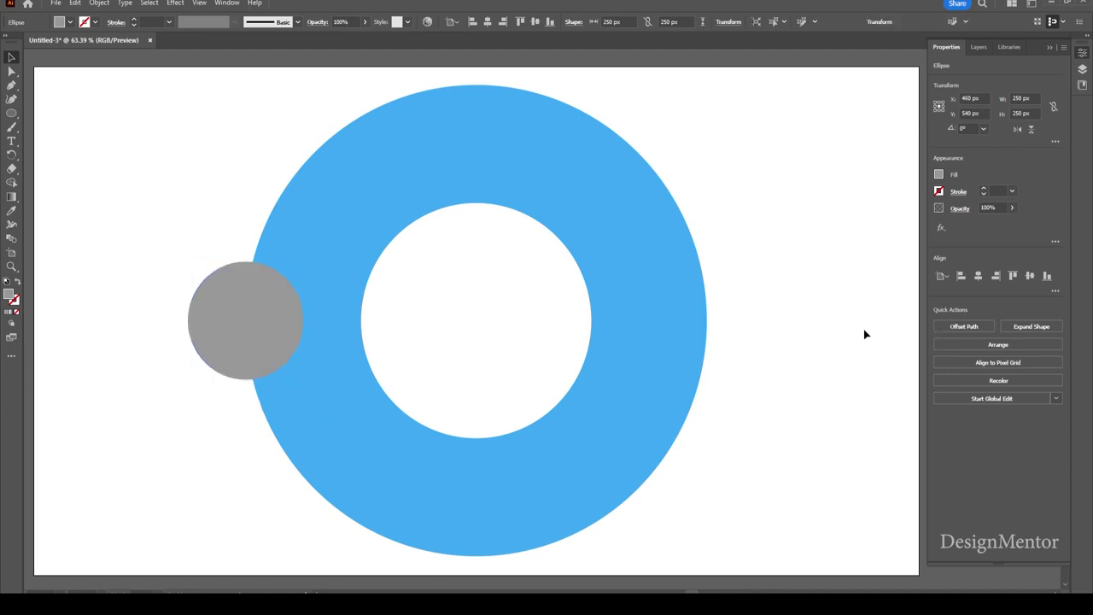
Step: Set a black stroke and draw a 200 px horizontal line centred on the artboard
left_click(94, 23)
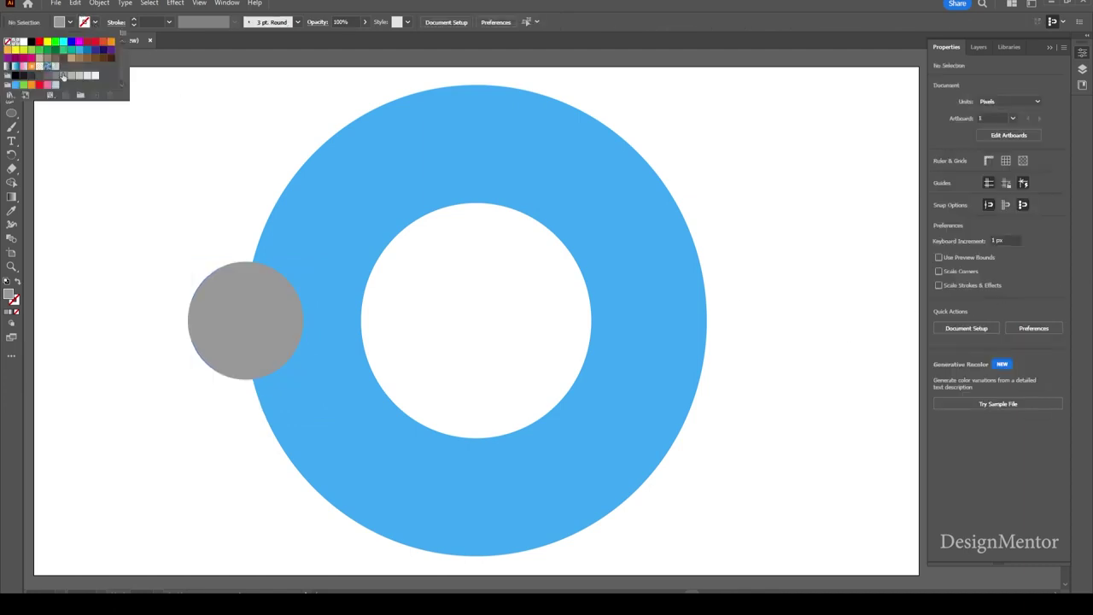
left_click(14, 76)
left_click_drag(11, 113, 64, 167)
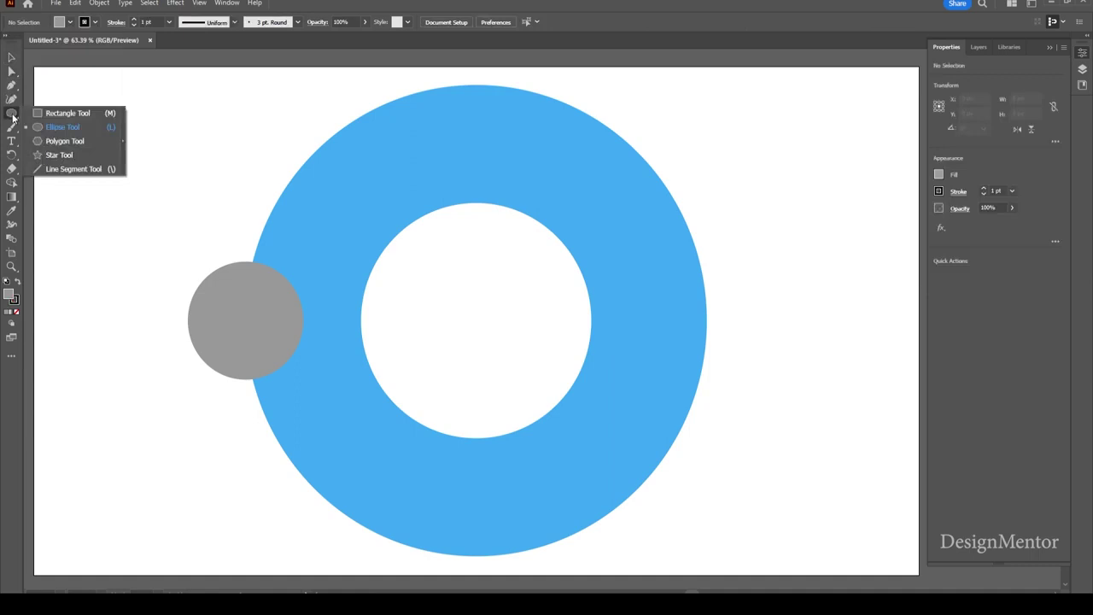
left_click(69, 168)
left_click_drag(431, 313, 524, 314)
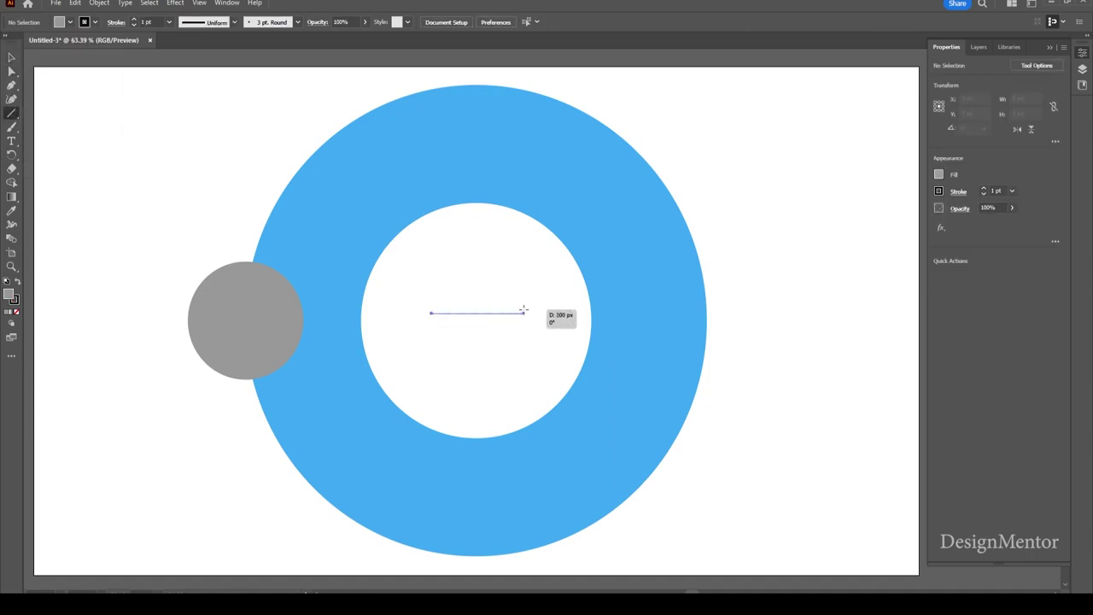
left_click(979, 276)
left_click(1030, 276)
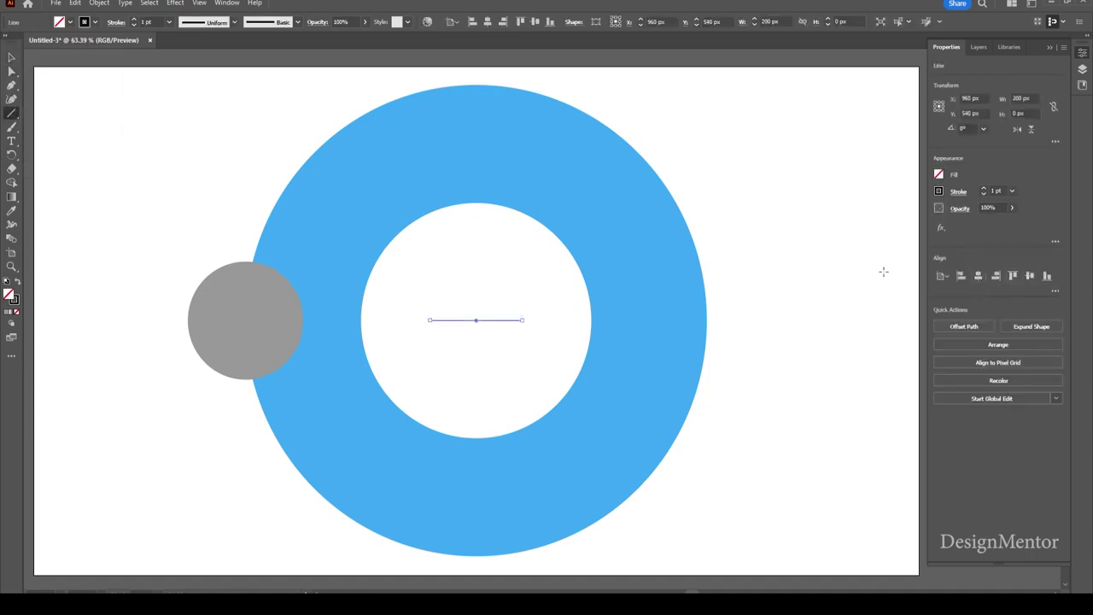
key("v")
Step: Rotate a copy of the line 90° to vertical and centre it, completing the crosshair
left_click(505, 319)
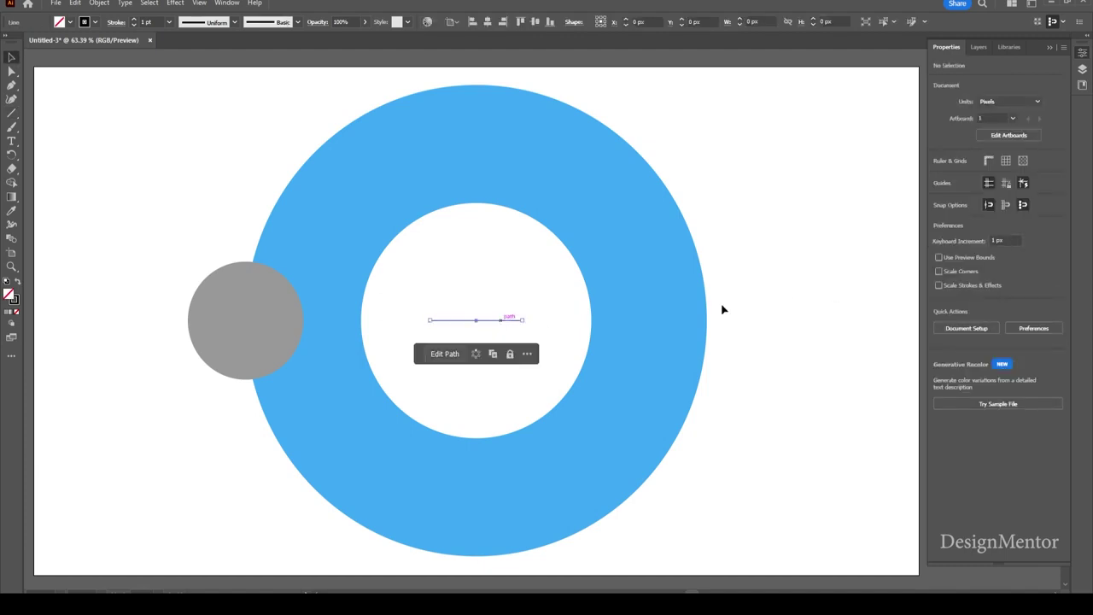
key("e")
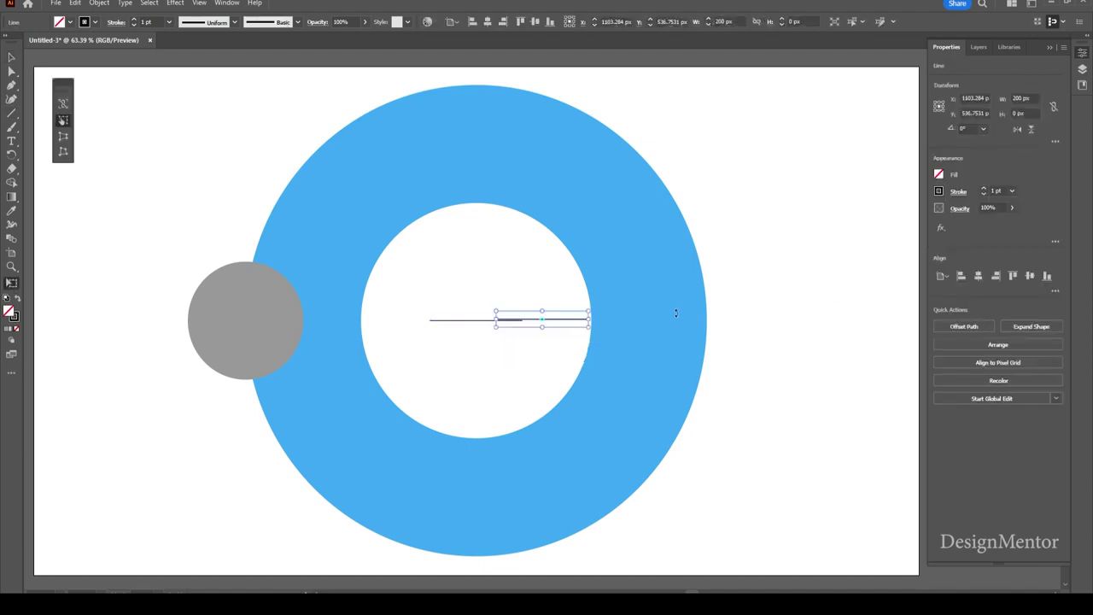
left_click_drag(594, 305, 590, 385)
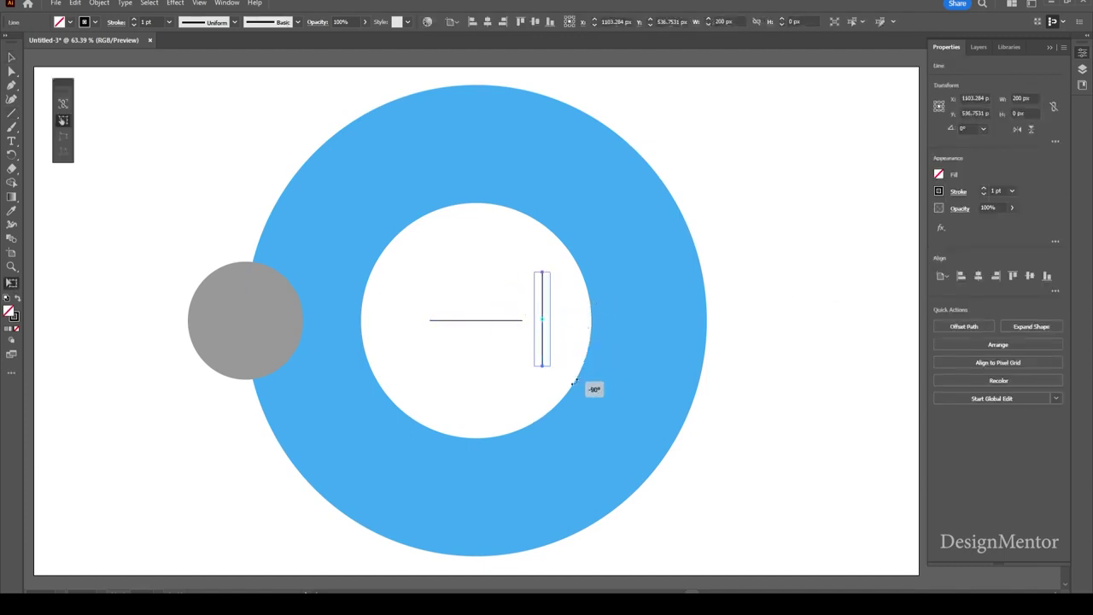
left_click(979, 276)
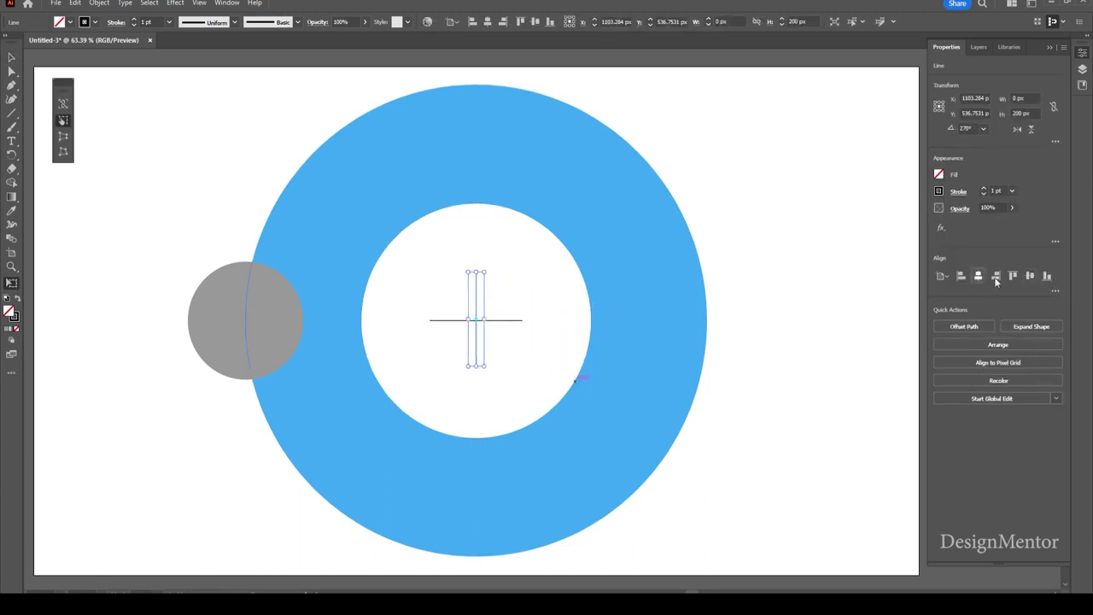
key("v")
left_click(829, 356)
Step: Copy the grey circle at 60° around the ring's centre and repeat with Ctrl+D
left_click(243, 305)
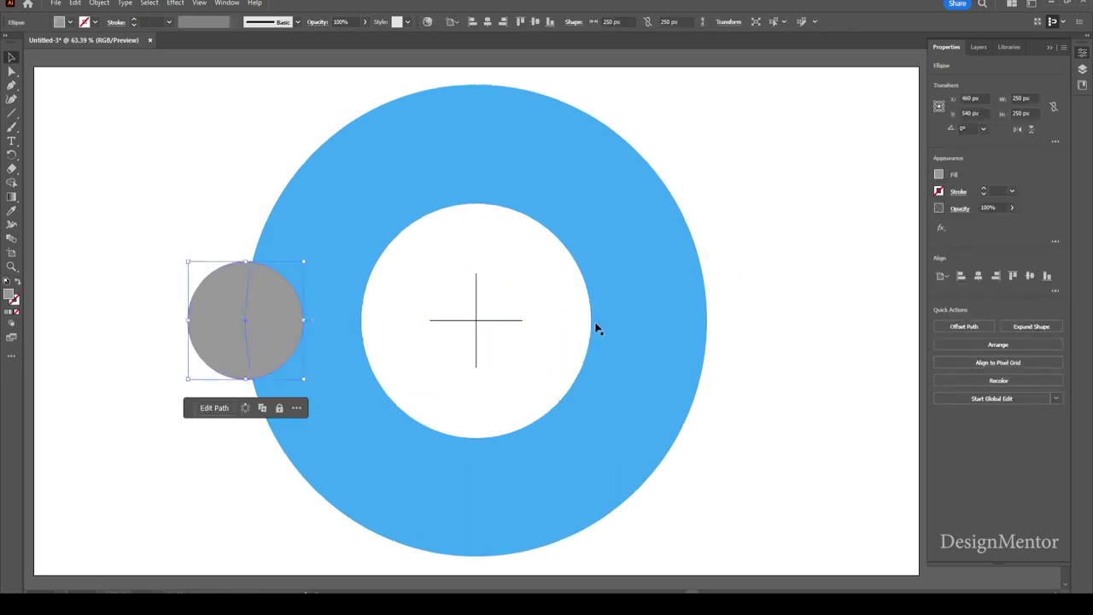
key("r")
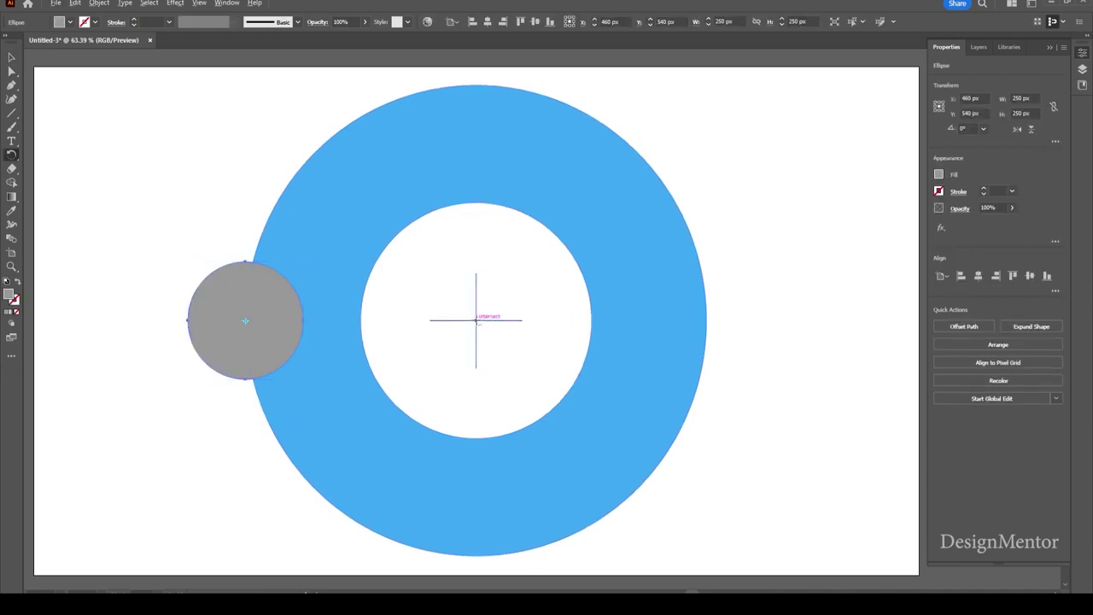
left_click(476, 320, "alt")
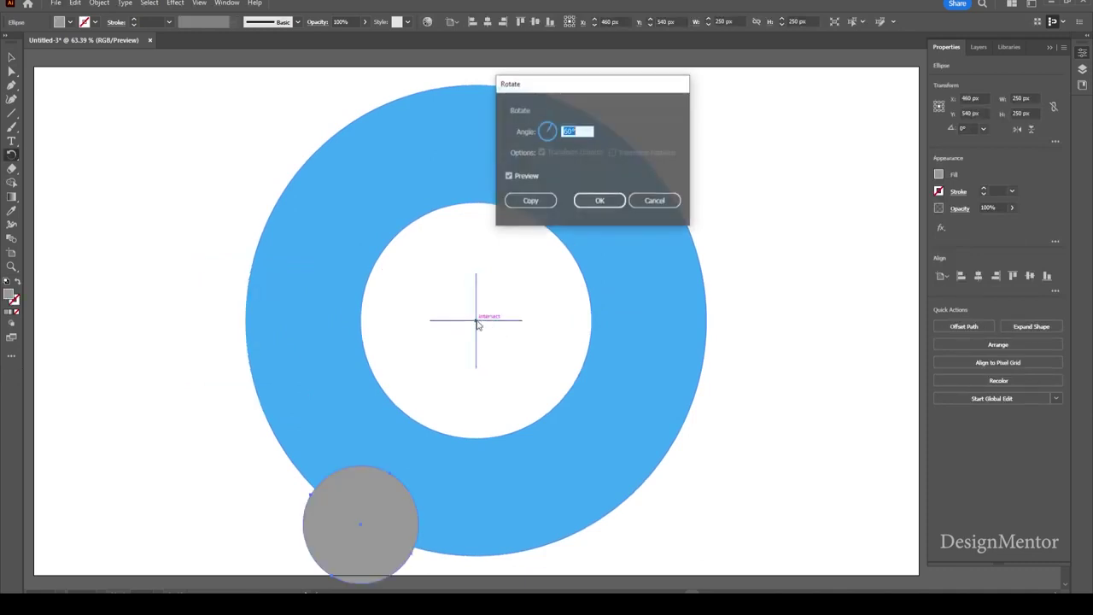
left_click(540, 201)
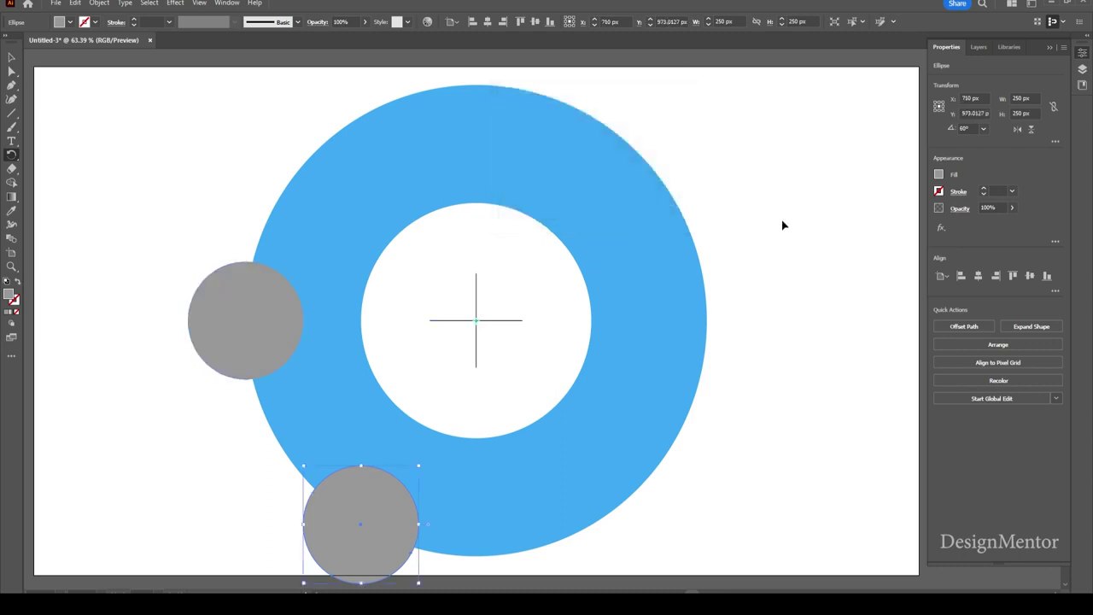
key("ctrl+d")
key("ctrl+d")
key("ctrl+d")
key("ctrl+d")
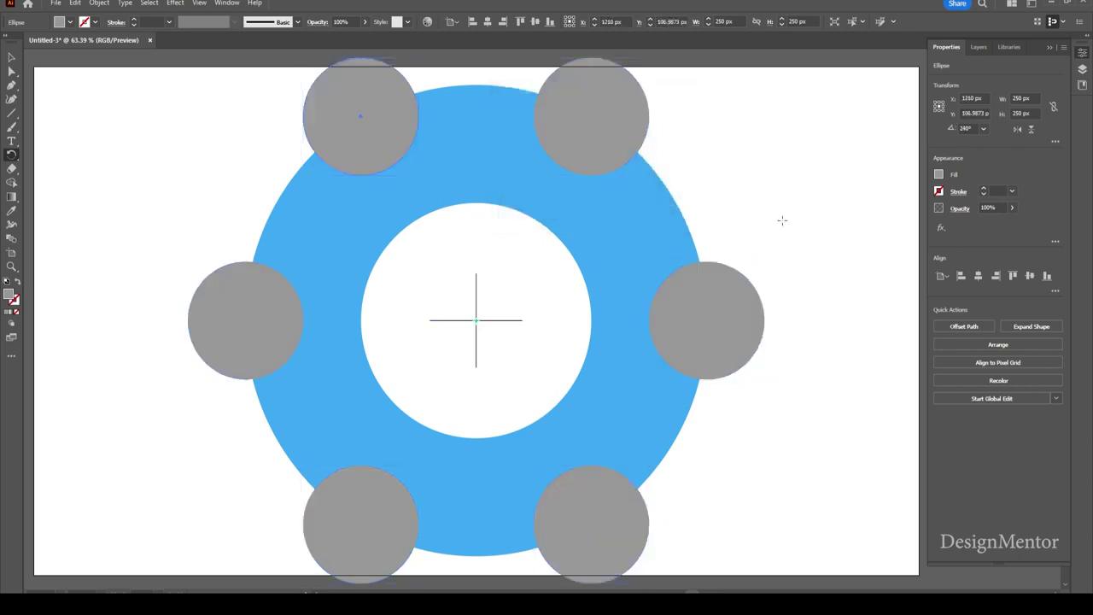
Step: Select all six grey circles and group them
key("v")
left_click(818, 244)
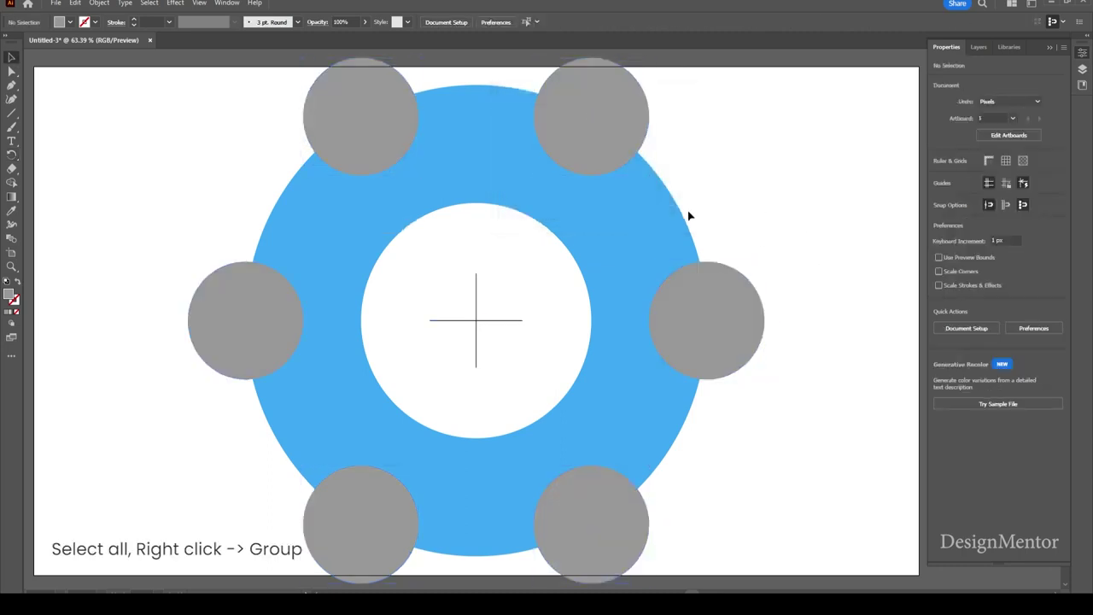
left_click(373, 95)
left_click(612, 96, "shift")
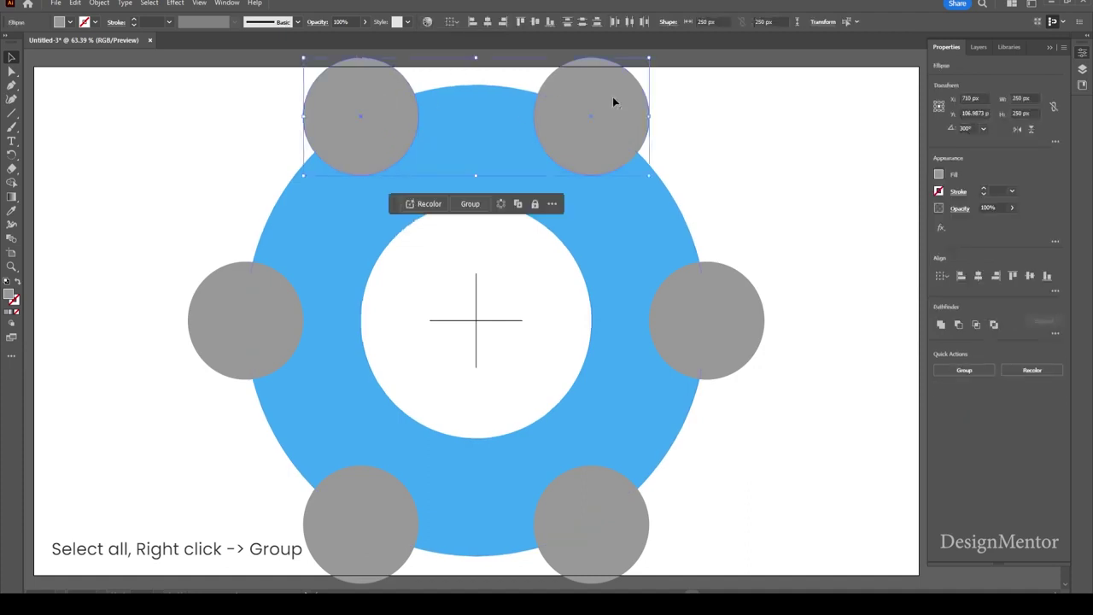
left_click(720, 307, "shift")
left_click(595, 541, "shift")
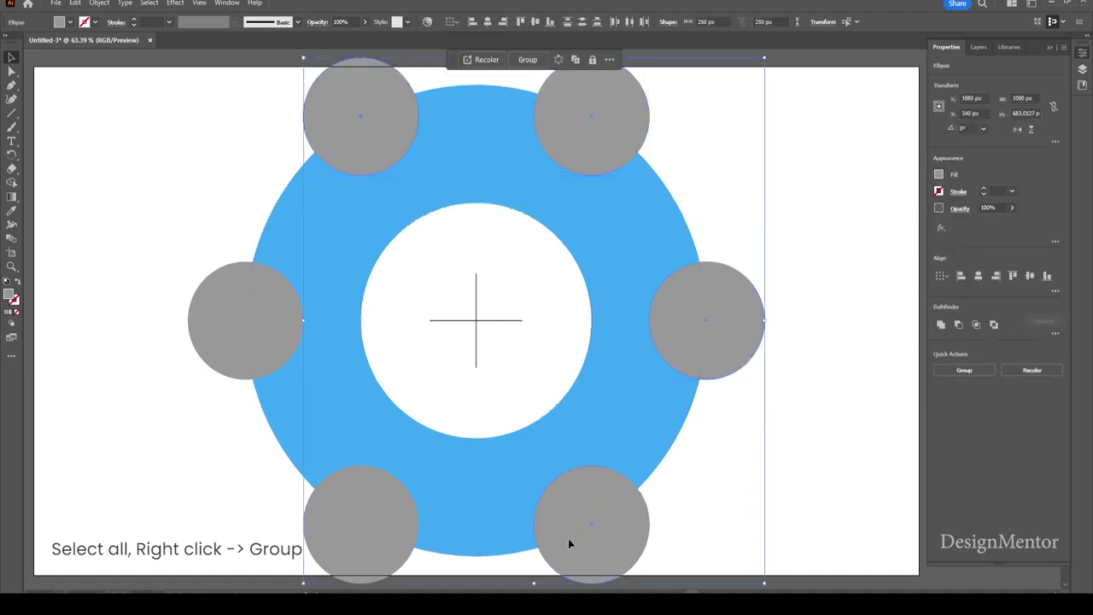
left_click(388, 525, "shift")
left_click(232, 317, "shift")
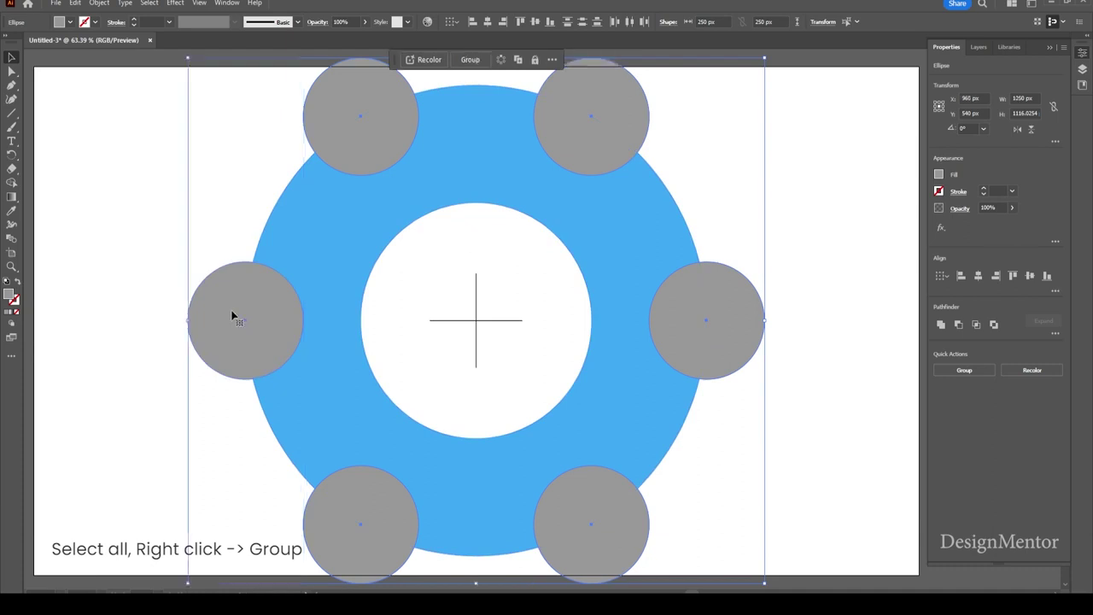
right_click(233, 317)
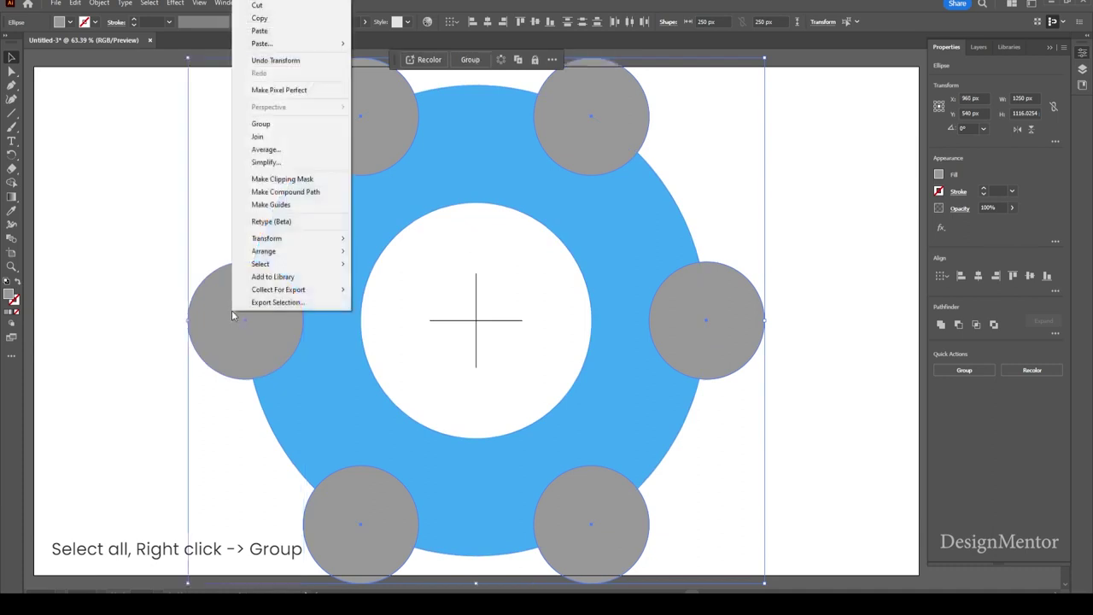
left_click(271, 125)
Step: Subtract the circle group from the blue ring with Minus Front, then select the crosshair lines
left_click(888, 234)
left_click(620, 127)
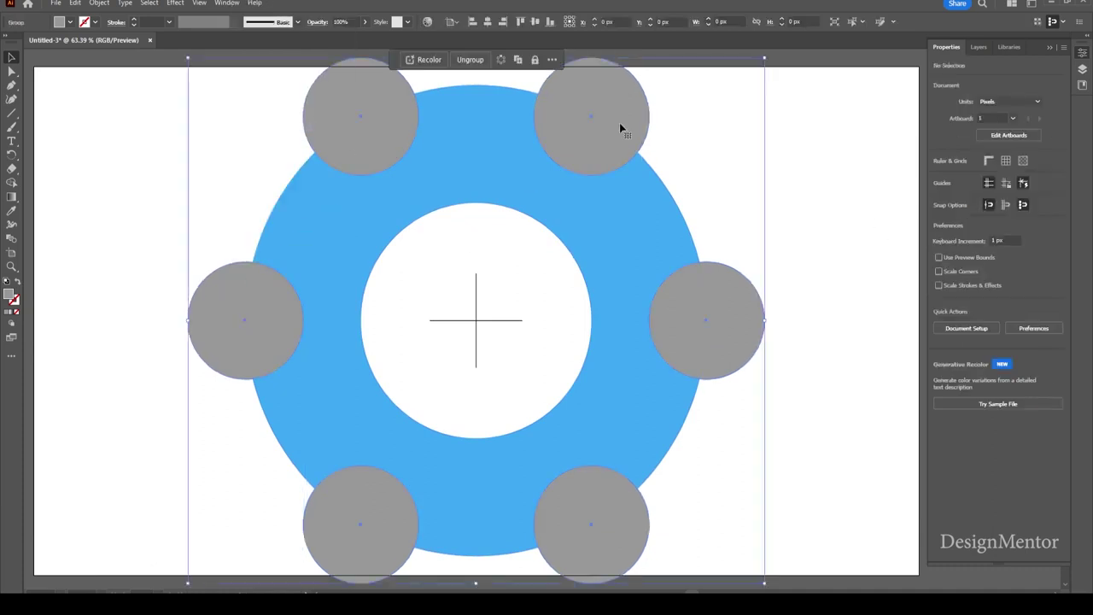
key("shift+ctrl+g")
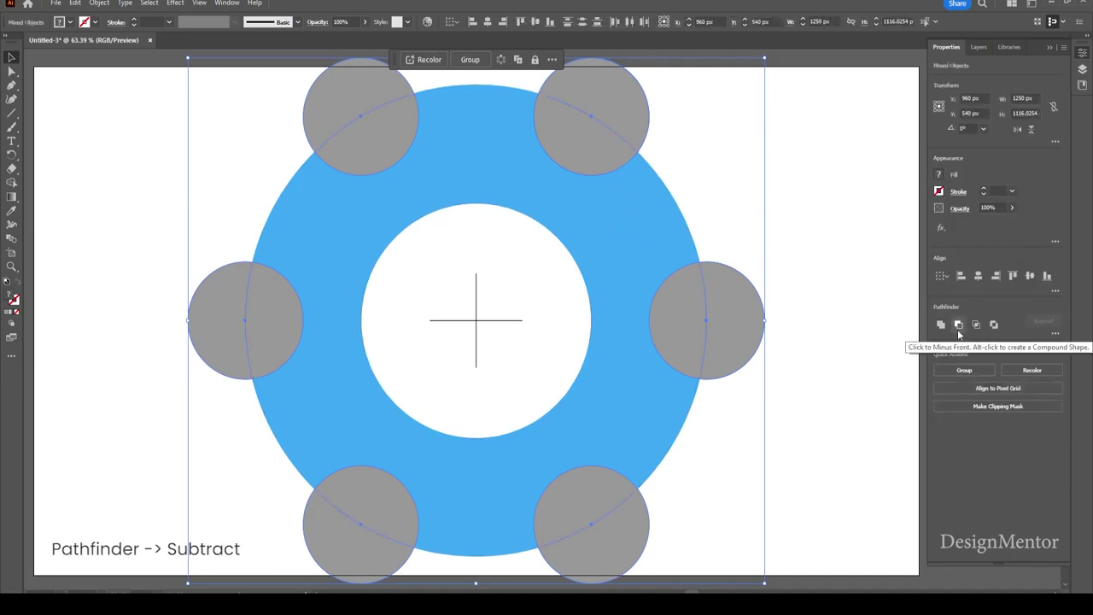
left_click(958, 333)
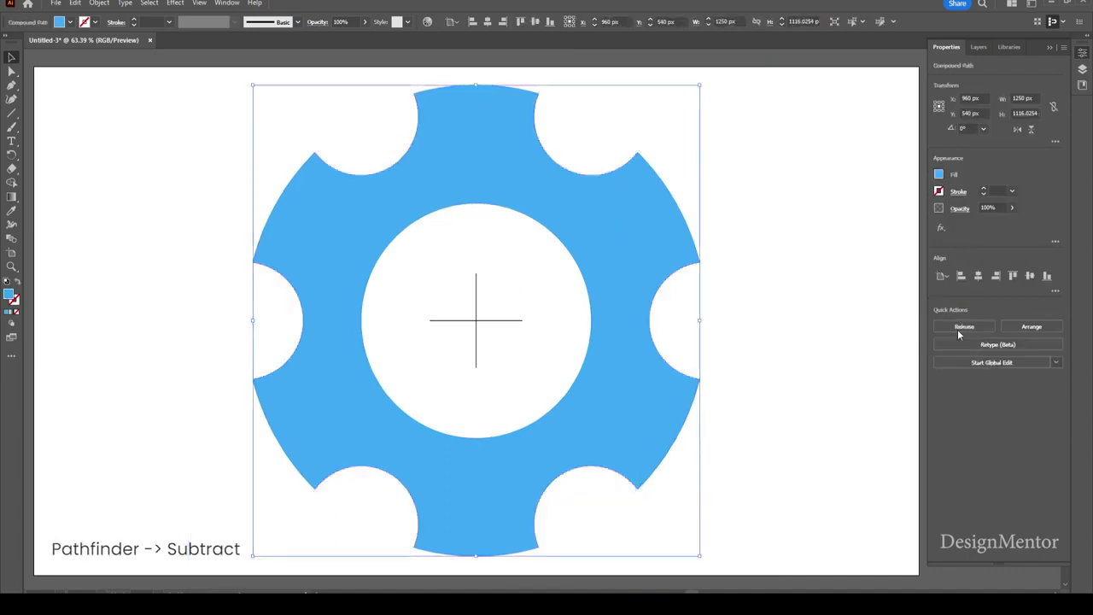
left_click(866, 336)
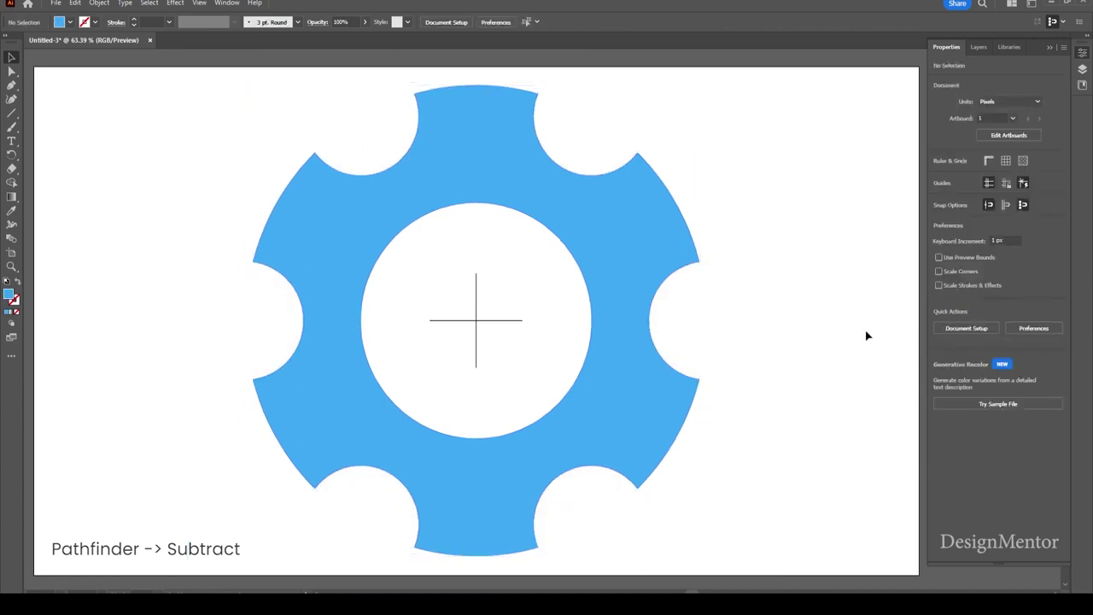
left_click(475, 293)
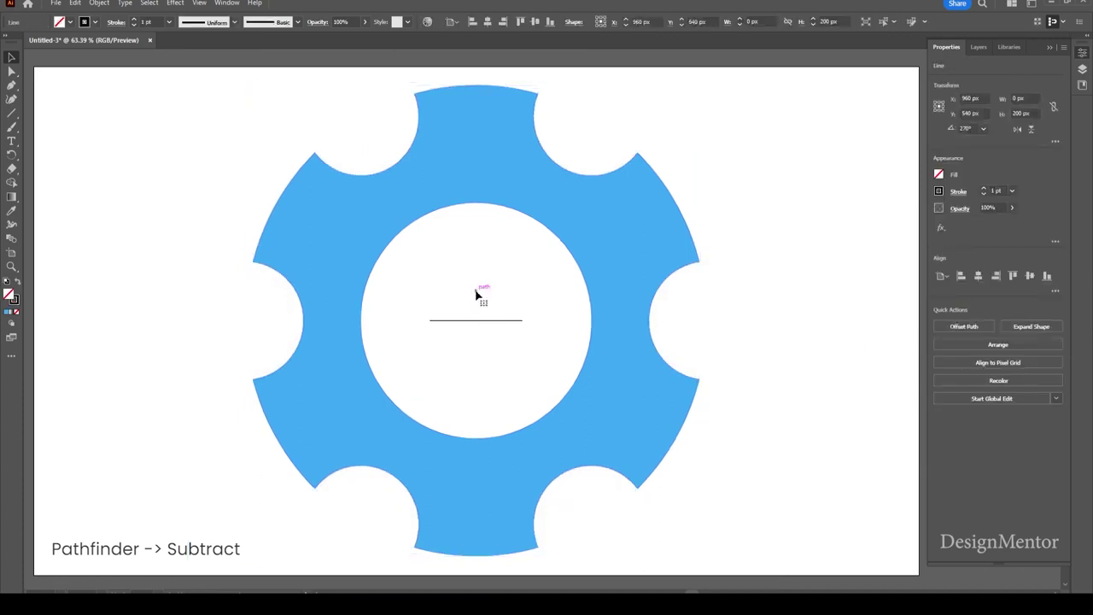
left_click(476, 293)
Step: Draw a 400 × 400 px circle with the Ellipse Tool
left_click_drag(12, 113, 39, 127)
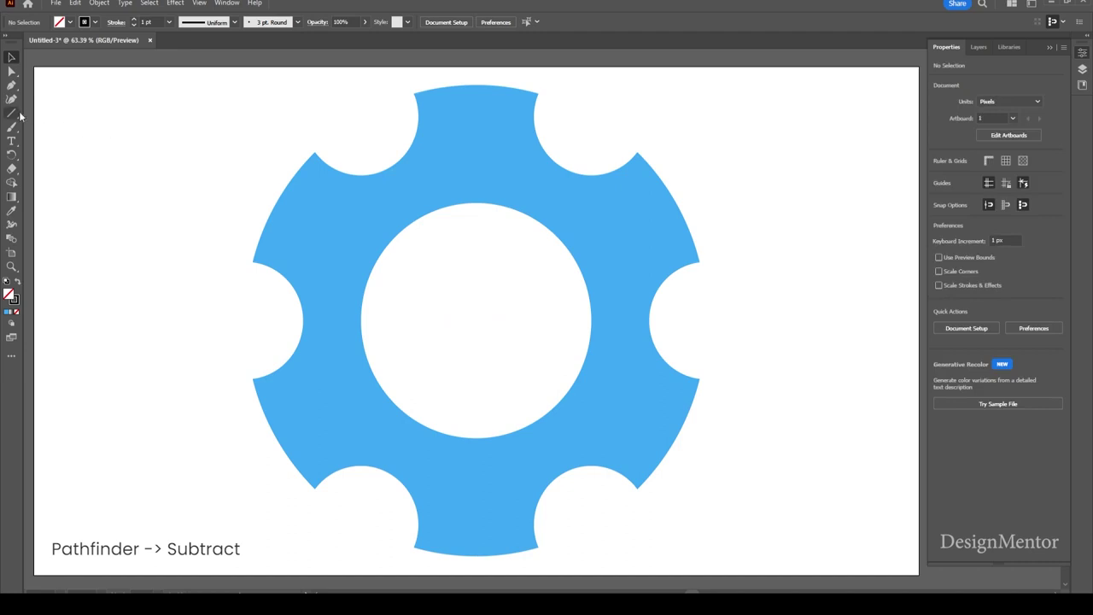
left_click(41, 126)
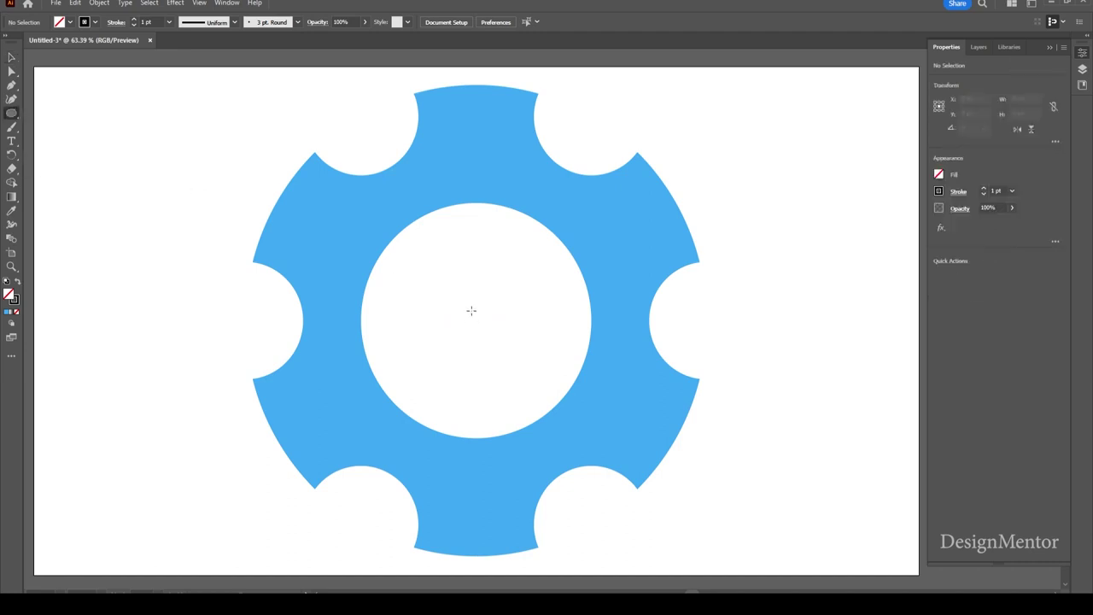
left_click(472, 311)
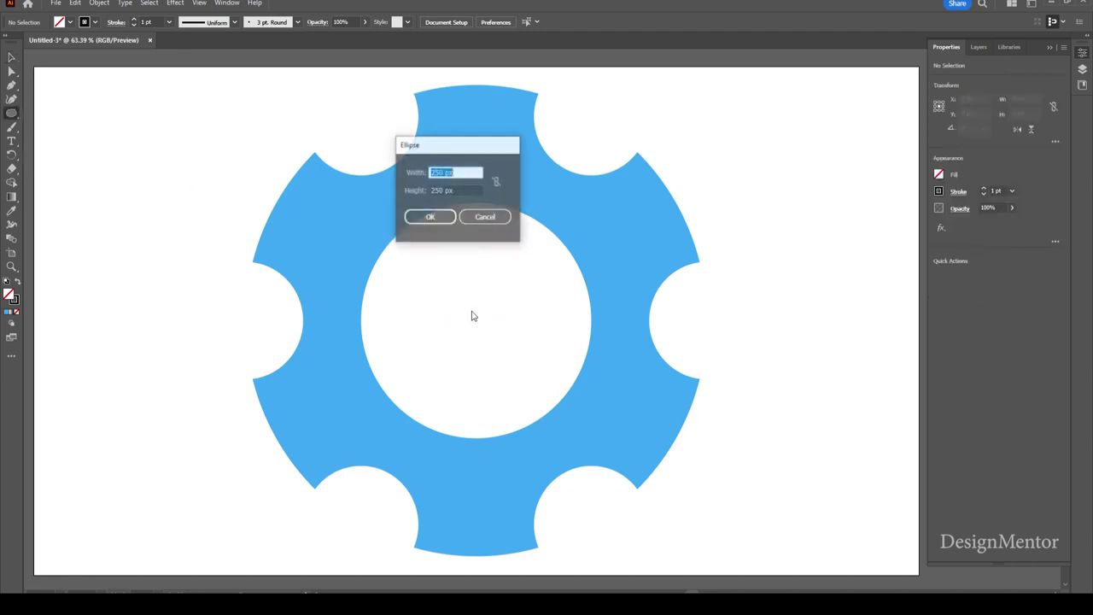
triple_click(465, 172)
type("400")
key("Tab")
type("4")
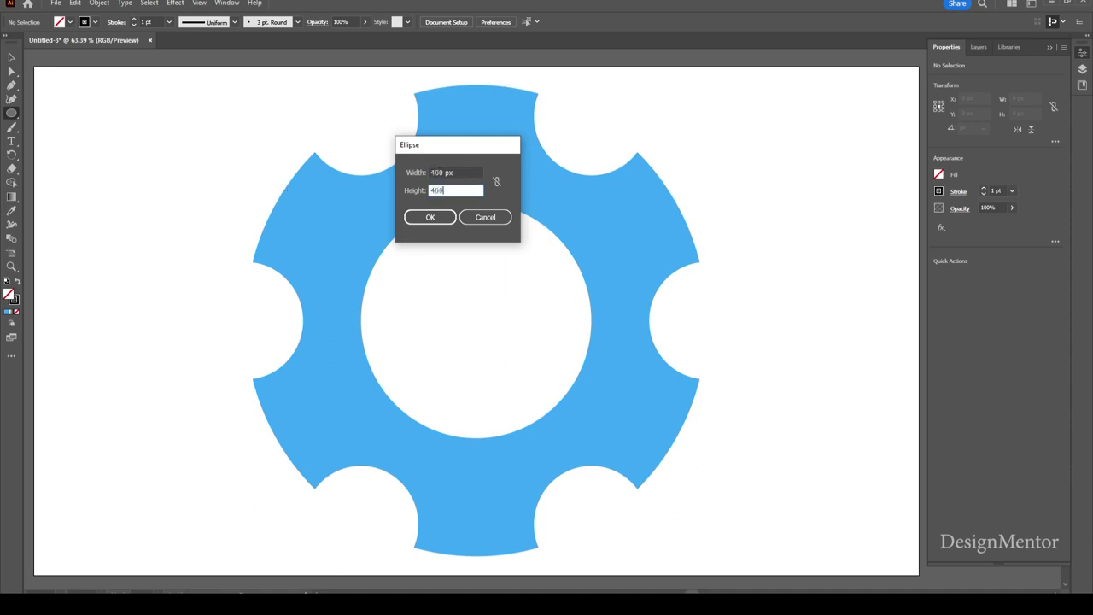
key("Return")
Step: Centre the circle, fill it blue with no stroke, and deselect it
left_click(977, 276)
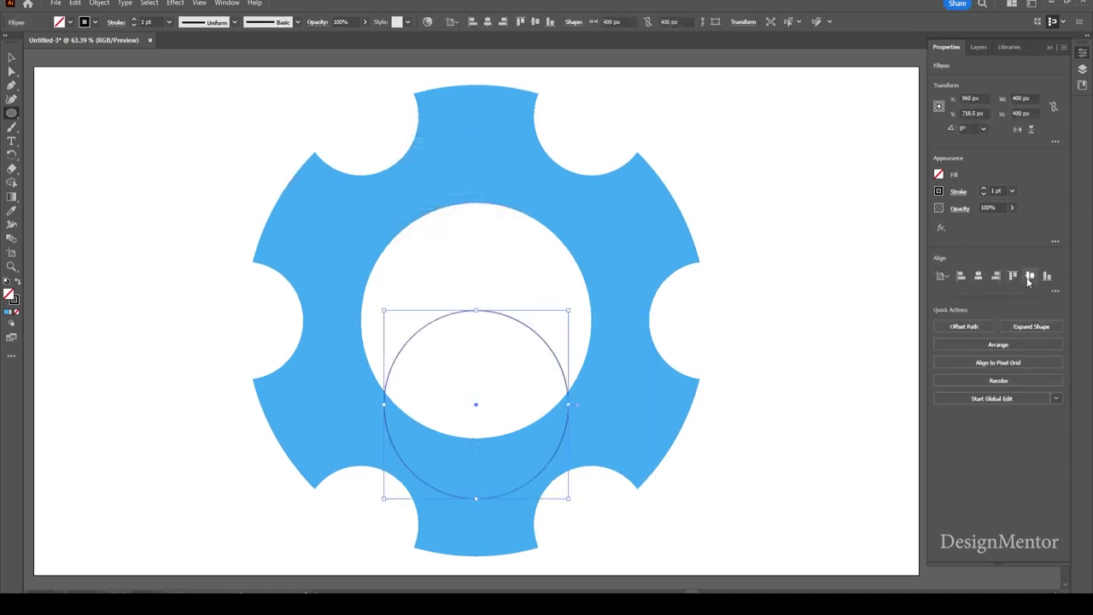
left_click(1029, 275)
left_click(70, 23)
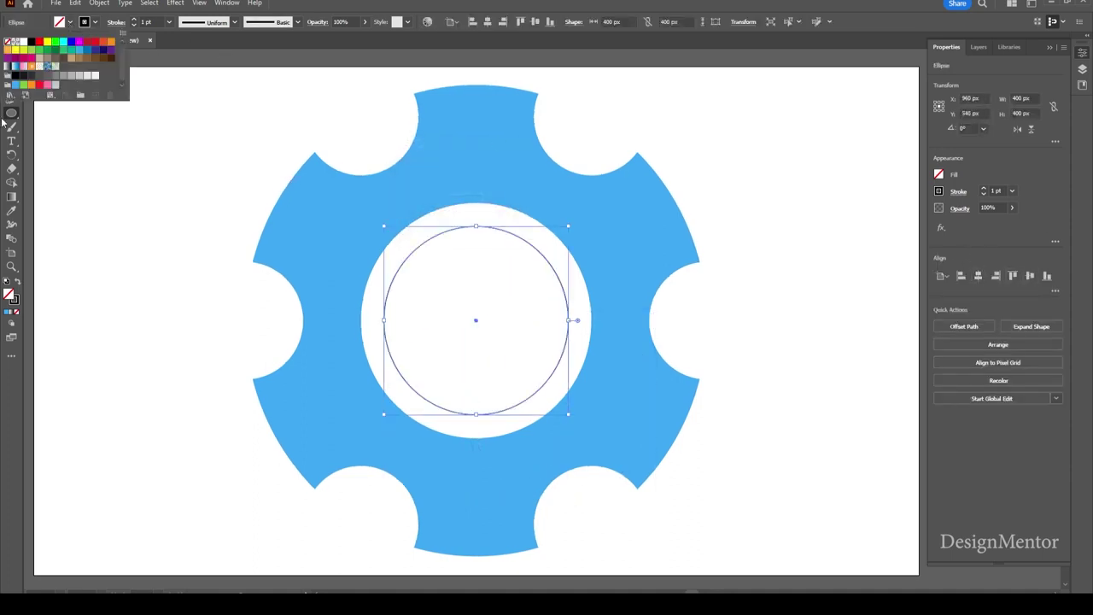
left_click(14, 86)
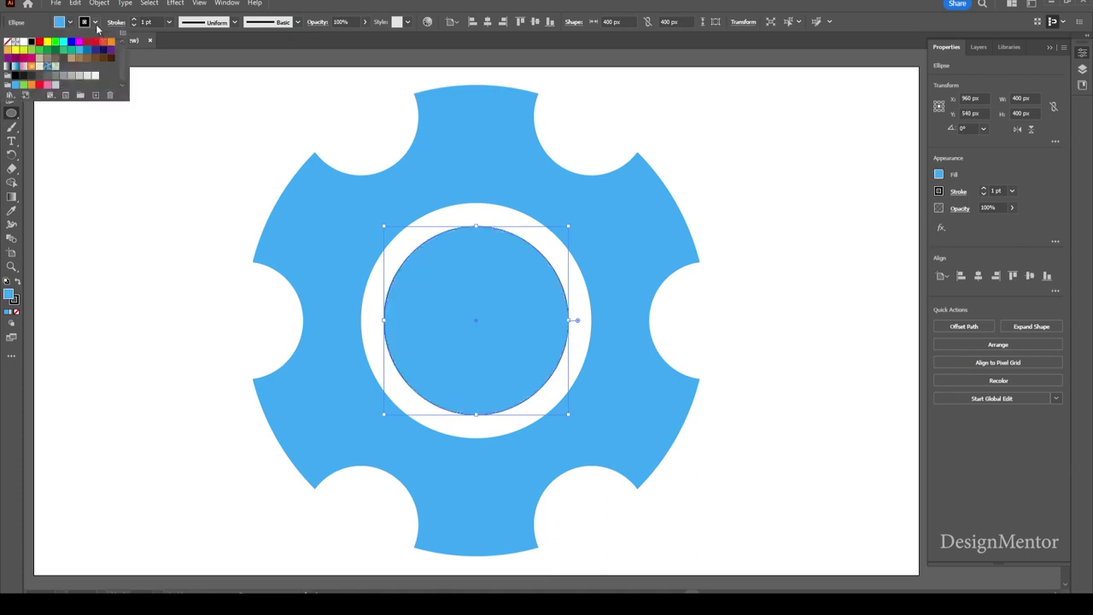
left_click(10, 43)
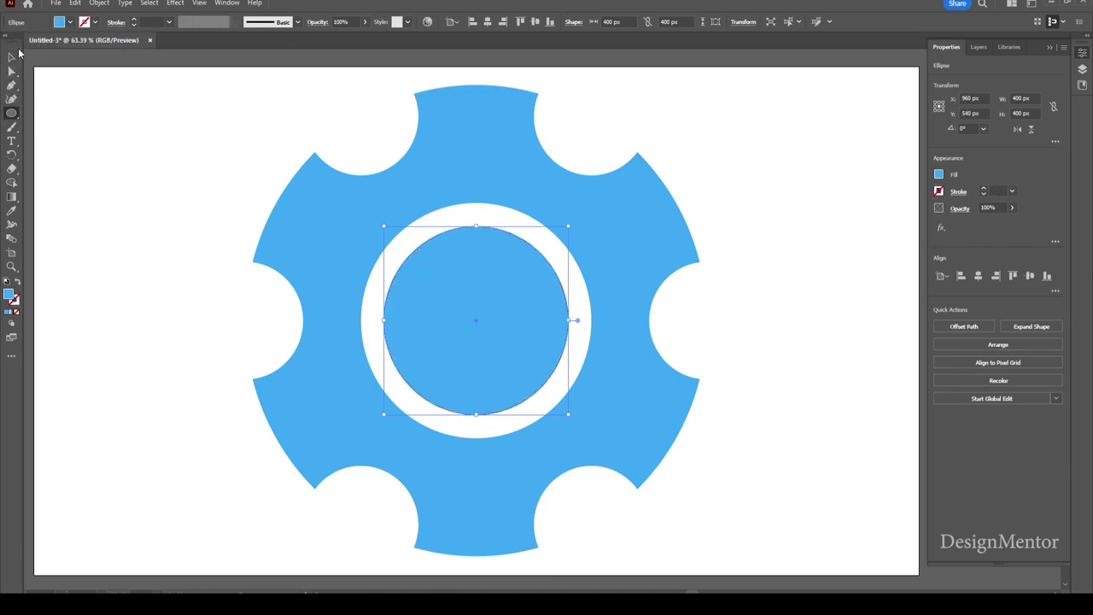
left_click(12, 56)
left_click(91, 105)
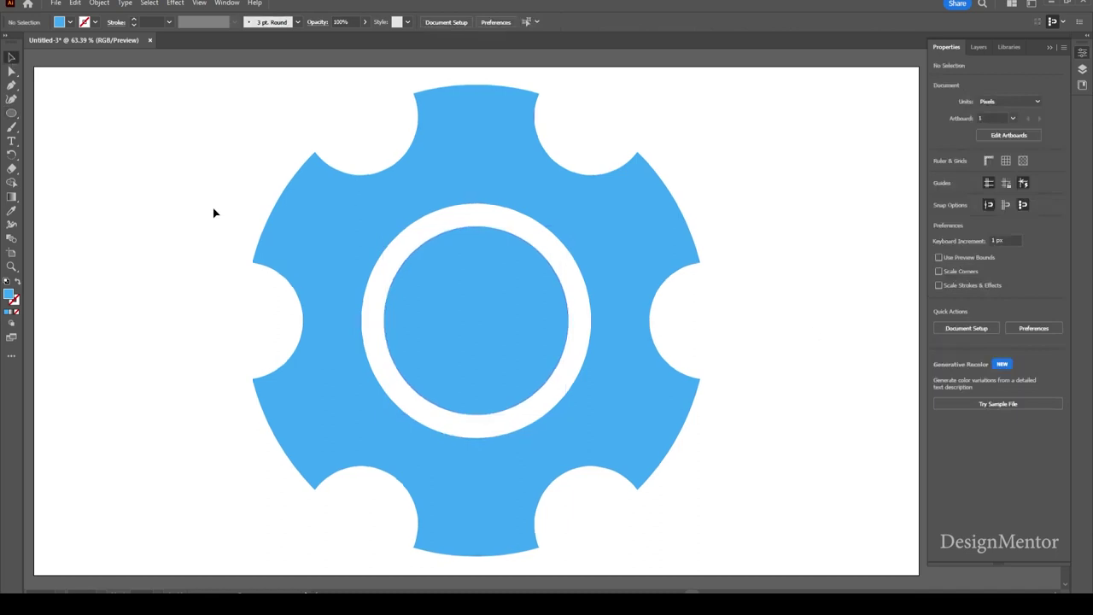
Step: Draw a grey rectangle covering the right half of the gear
left_click(11, 114)
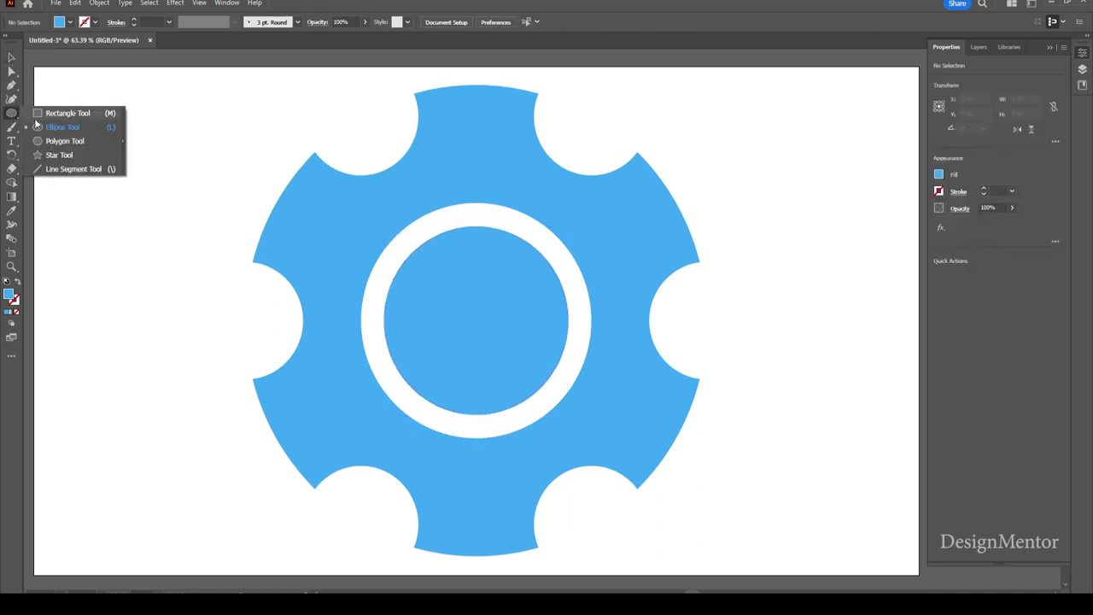
left_click_drag(12, 114, 51, 127)
left_click(72, 25)
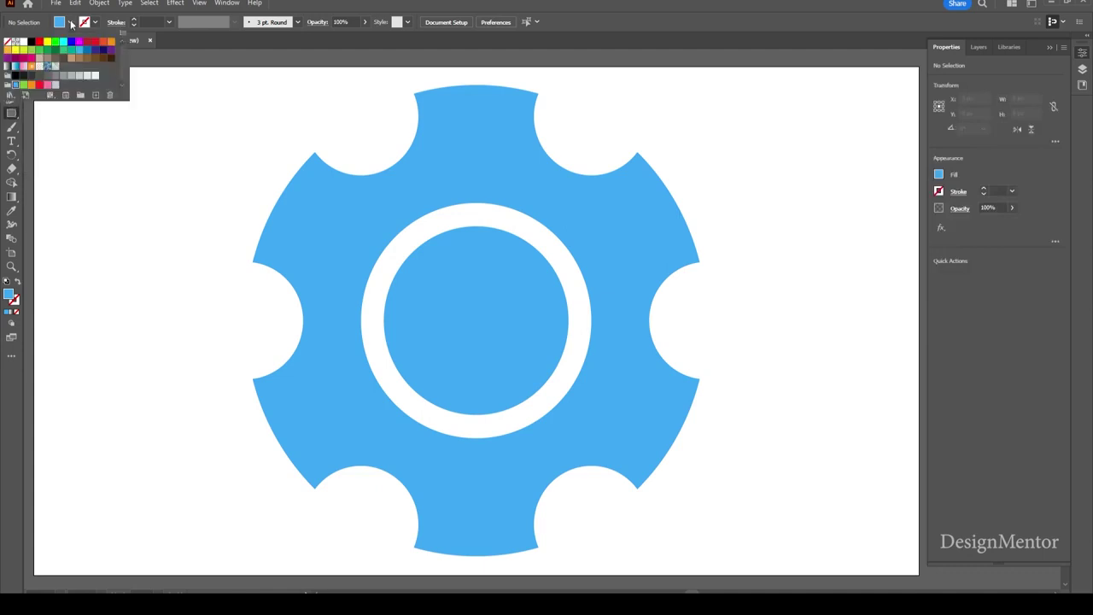
left_click(72, 77)
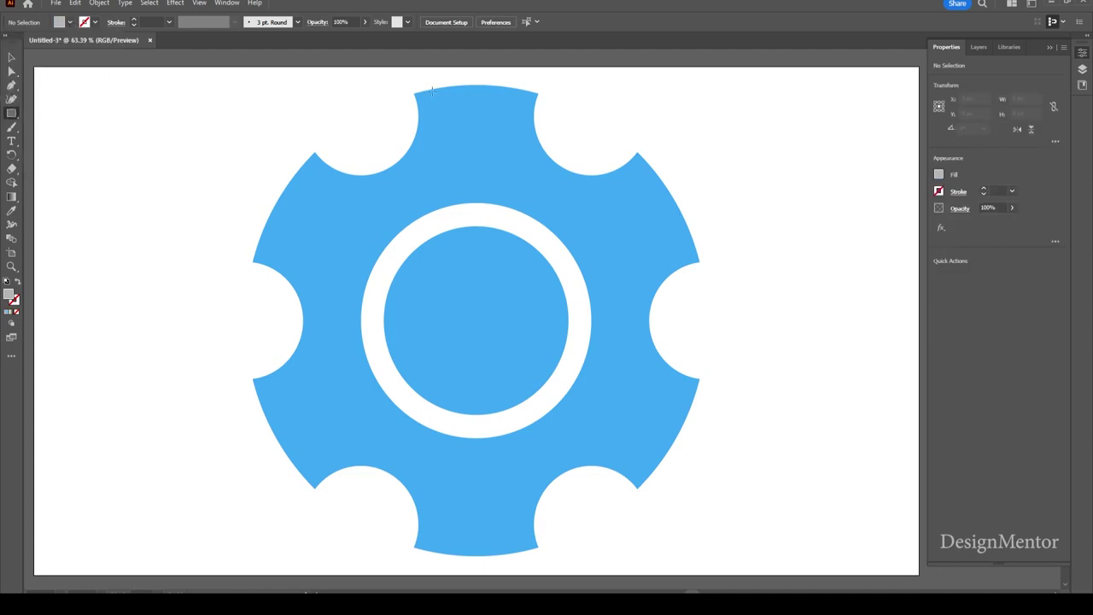
left_click_drag(475, 74, 817, 568)
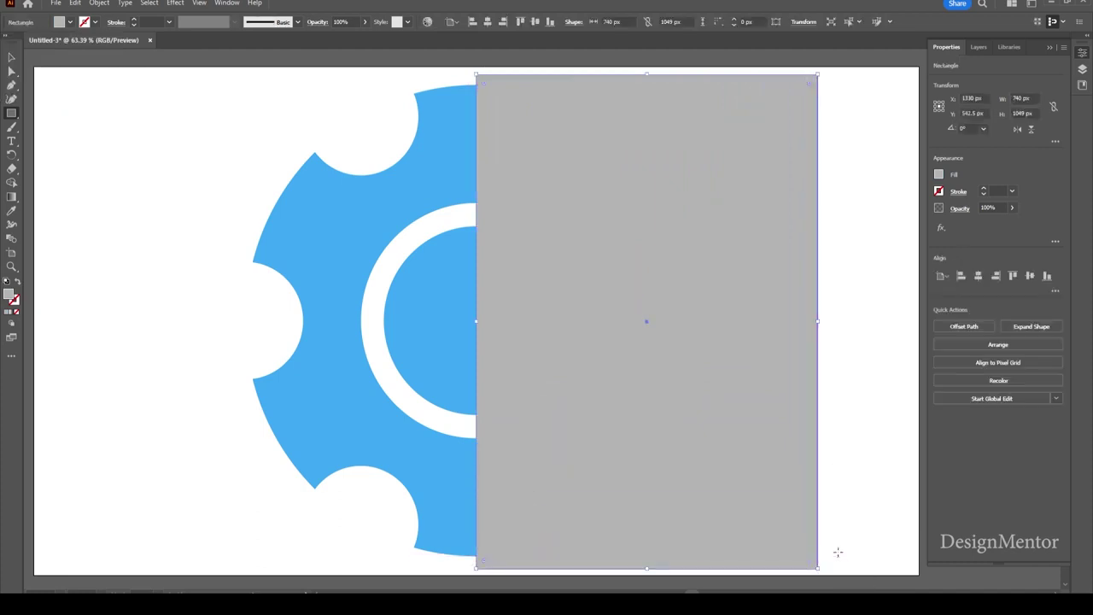
Step: Select the rectangle with the gear and subtract it using Minus Front
key("v")
left_click(868, 496)
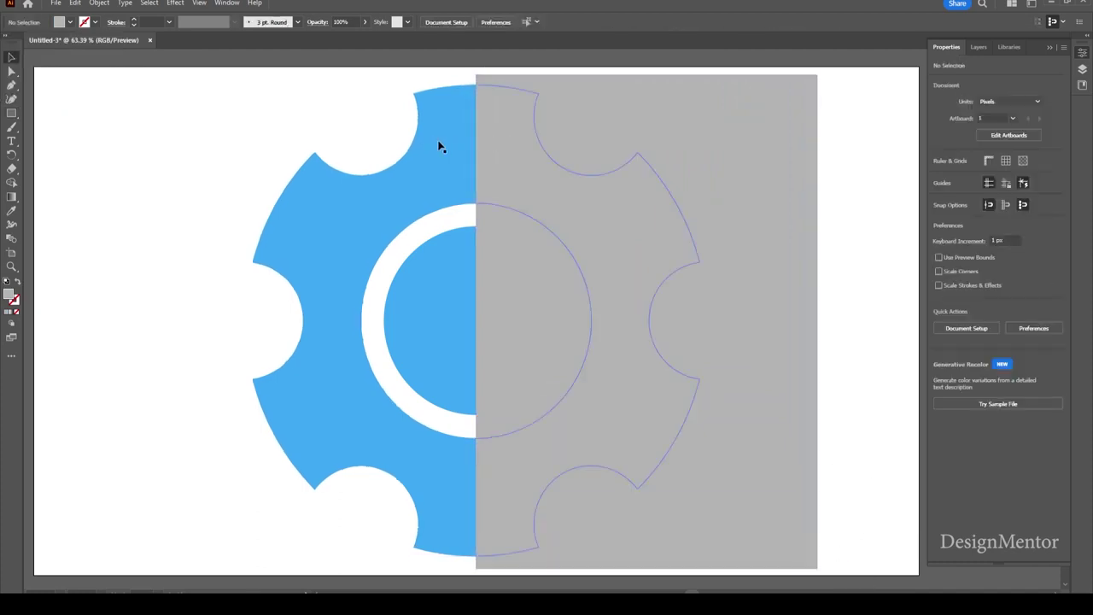
left_click(714, 122)
left_click(459, 156, "shift")
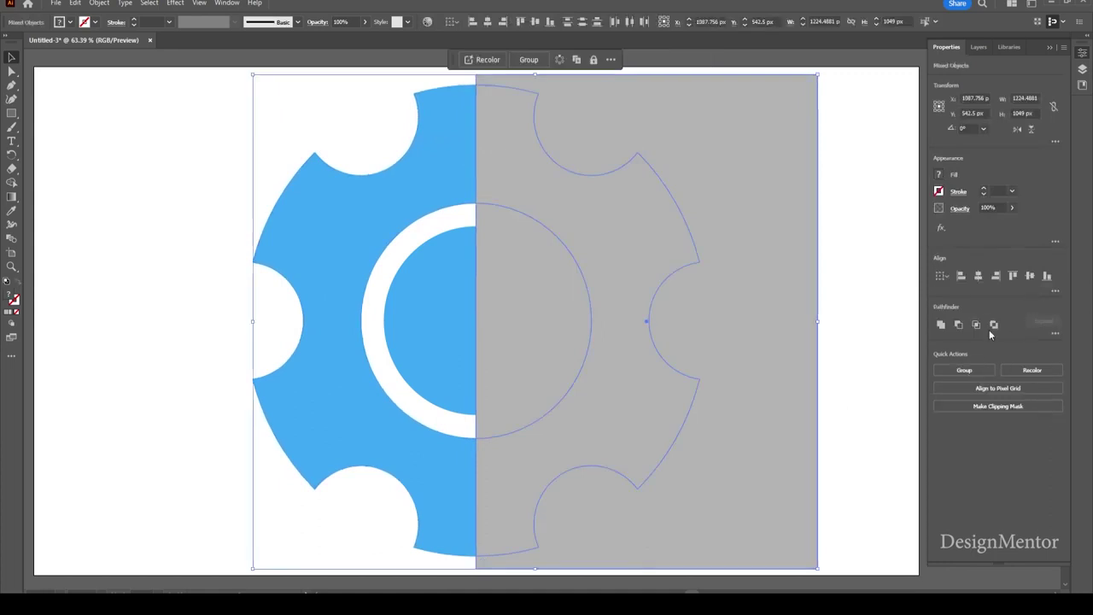
left_click(960, 327)
left_click(848, 226)
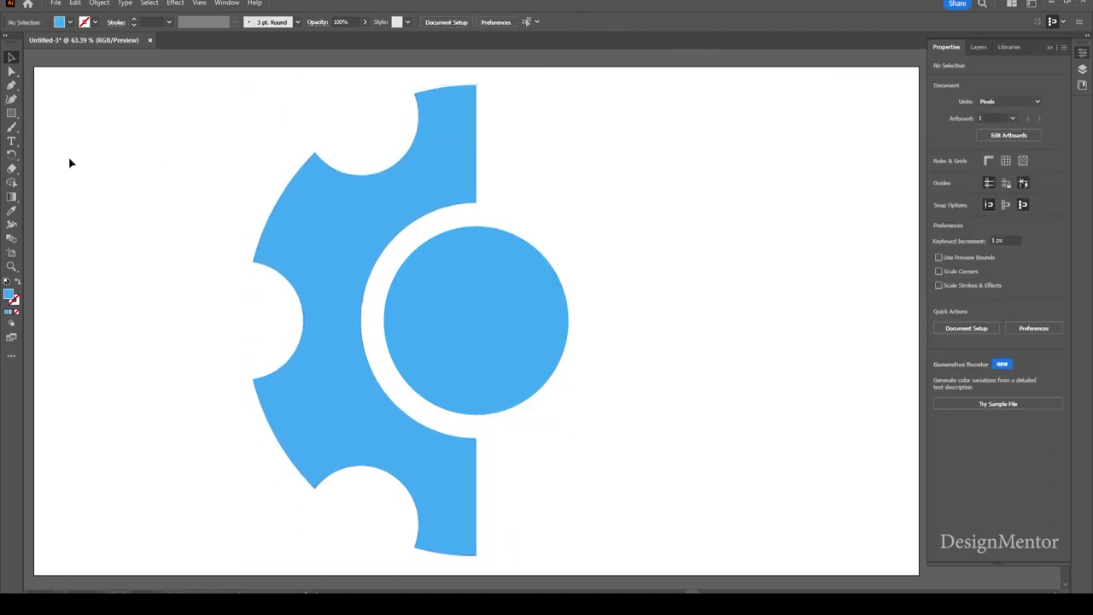
Step: Draw a grey rectangle over the right half of the inner blue circle
left_click(70, 21)
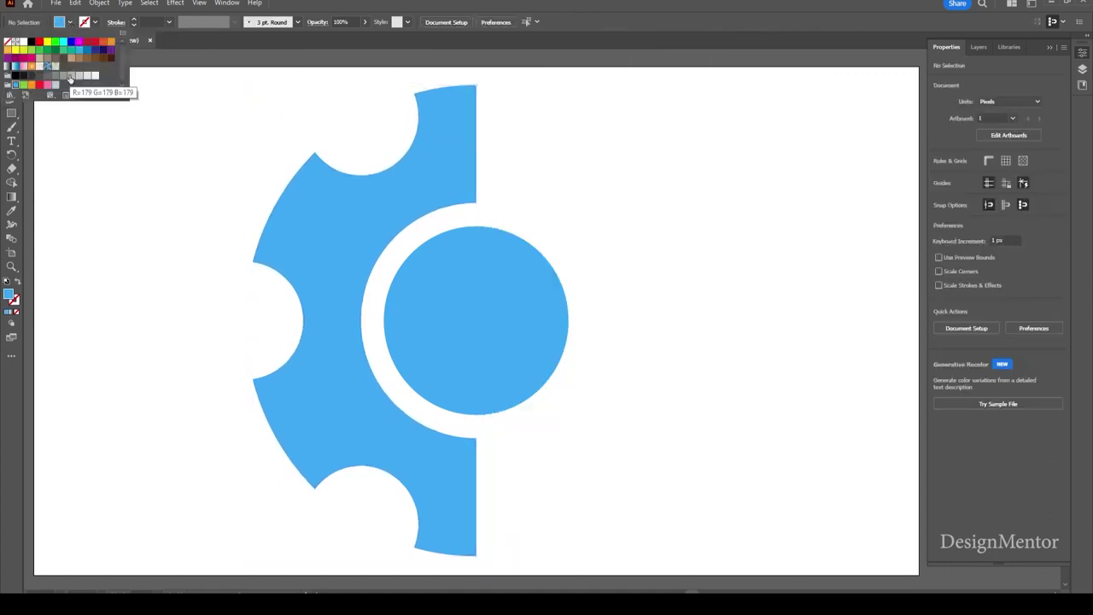
left_click(71, 67)
key("m")
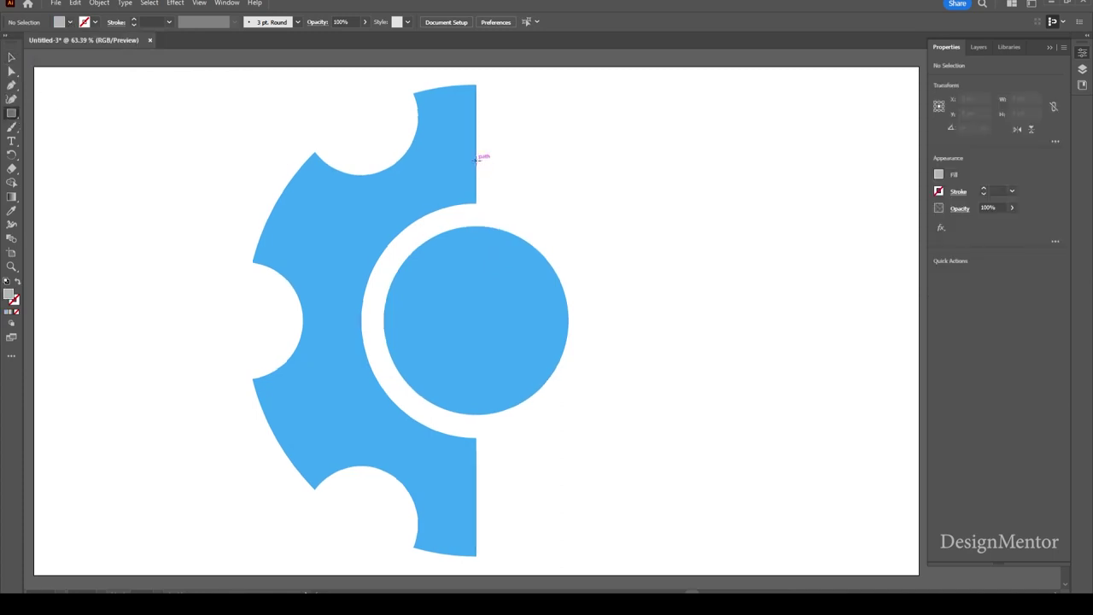
left_click_drag(477, 160, 643, 492)
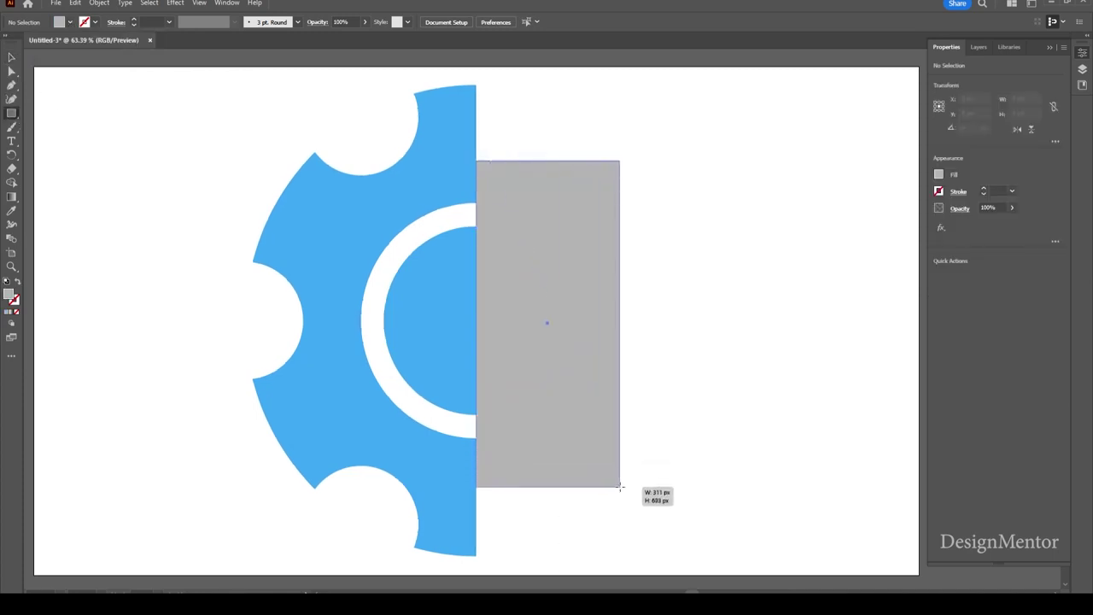
Step: Select the rectangle with the inner circle and subtract it using Minus Front
key("v")
left_click(729, 356)
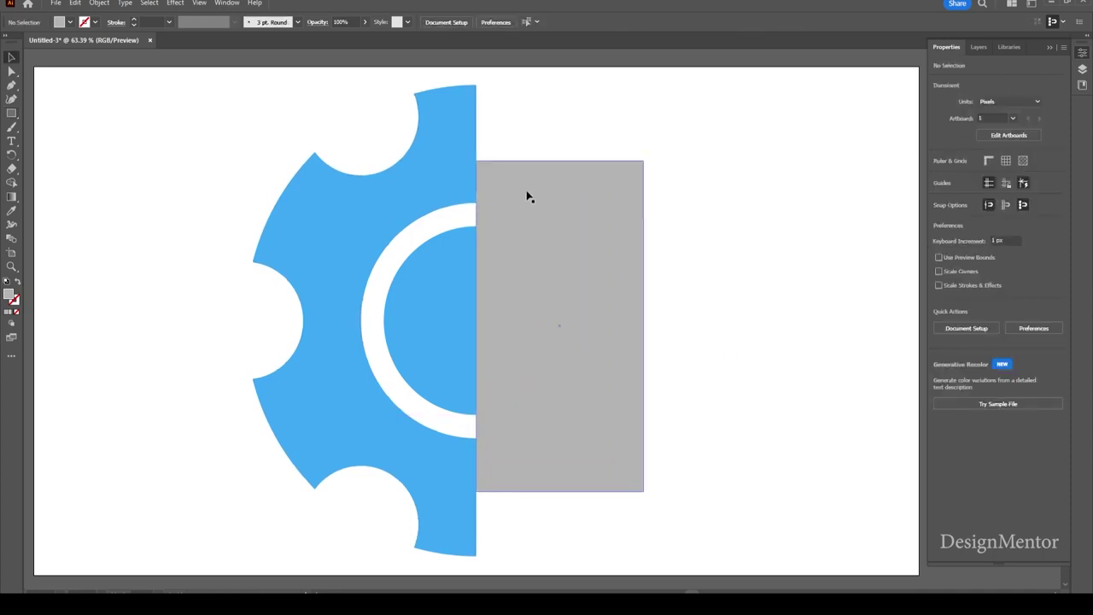
left_click(530, 200)
left_click(457, 288, "shift")
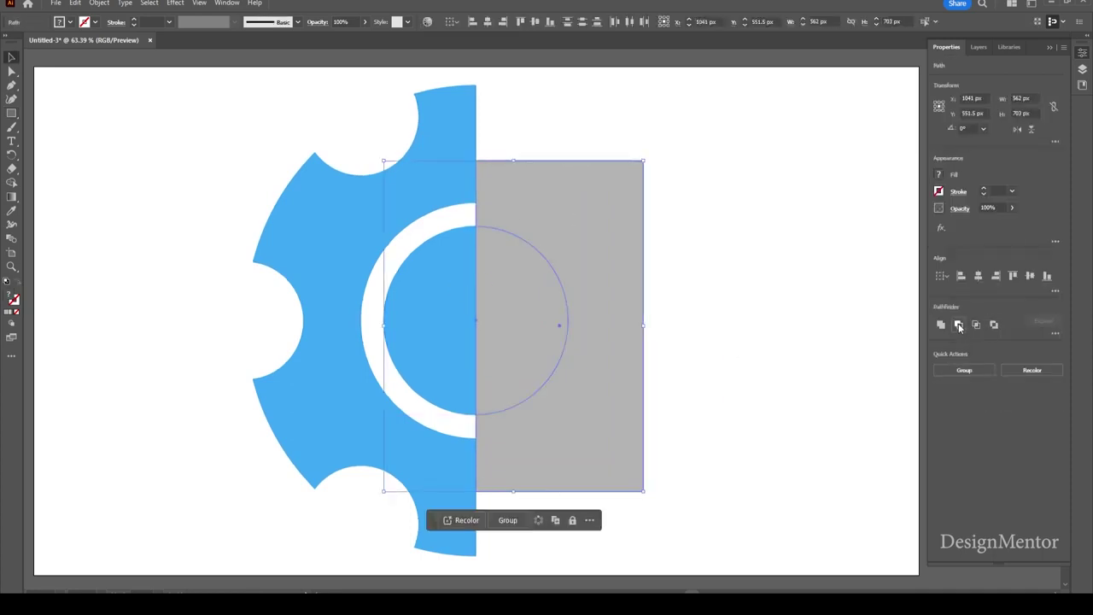
left_click(958, 325)
left_click(769, 288)
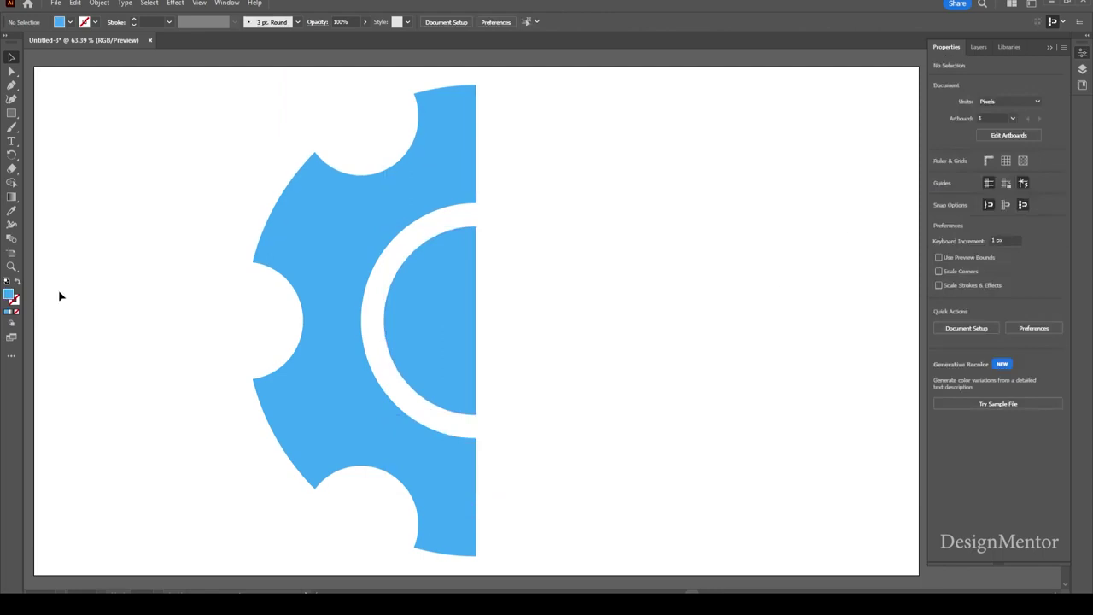
Step: Create a 100 px circle with the Ellipse tool's size dialog
left_click_drag(11, 113, 52, 132)
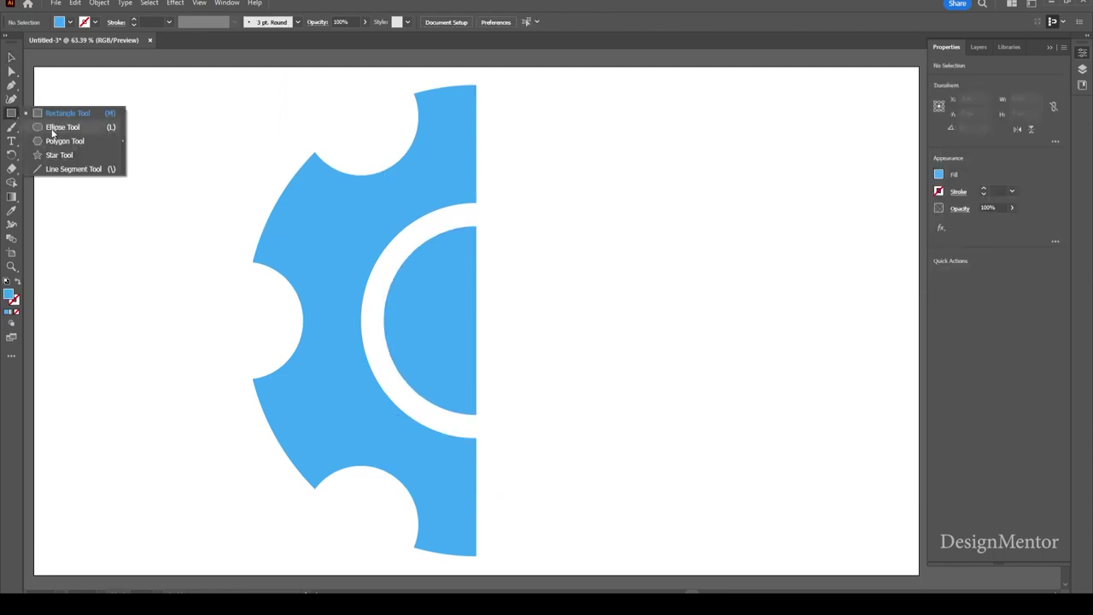
left_click(52, 129)
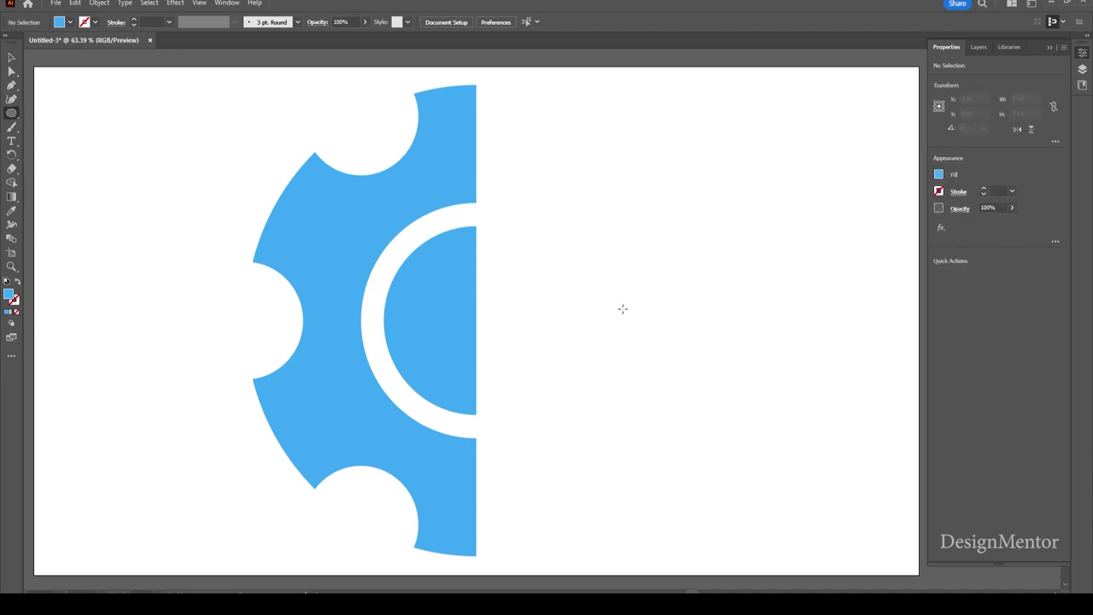
left_click(623, 308)
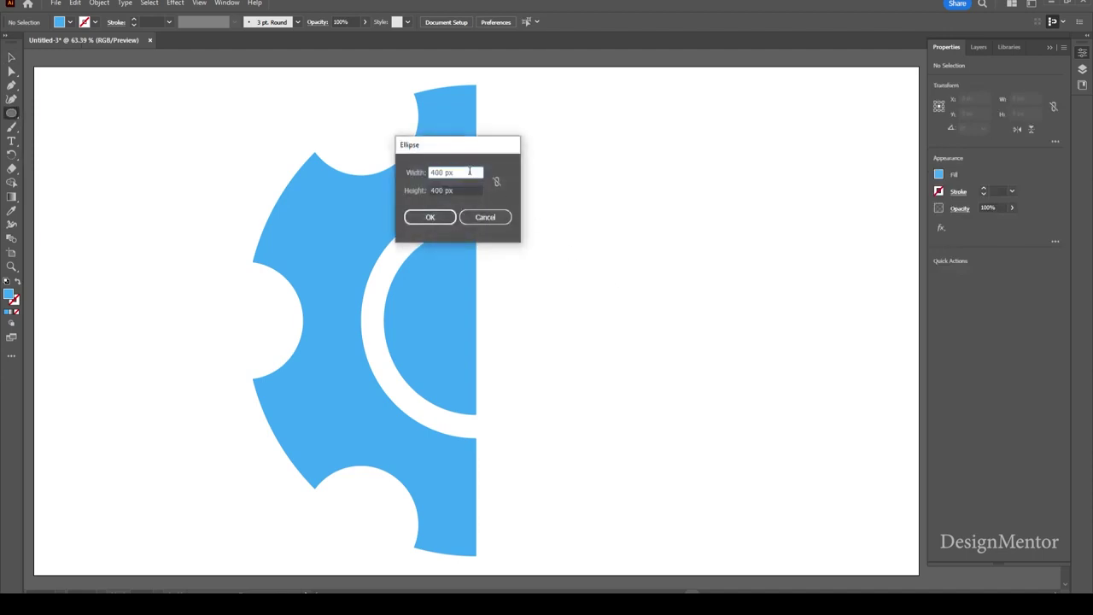
type("1")
type("00")
key("Tab")
type("1")
key("Return")
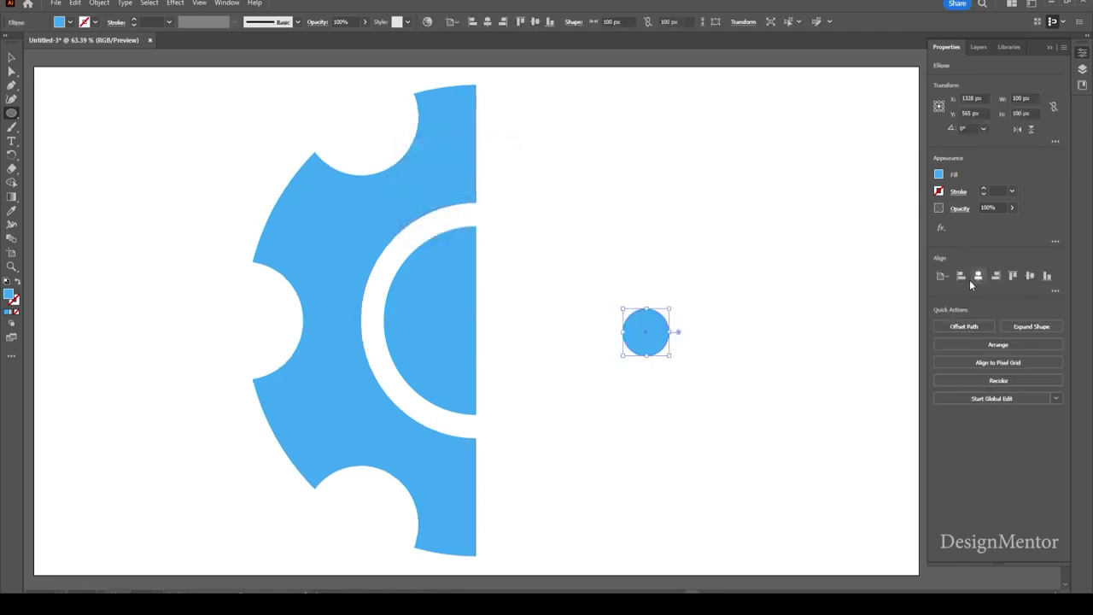
Step: Centre the circle on the artboard and shift it to the right
left_click(979, 276)
left_click(1030, 276)
key("v")
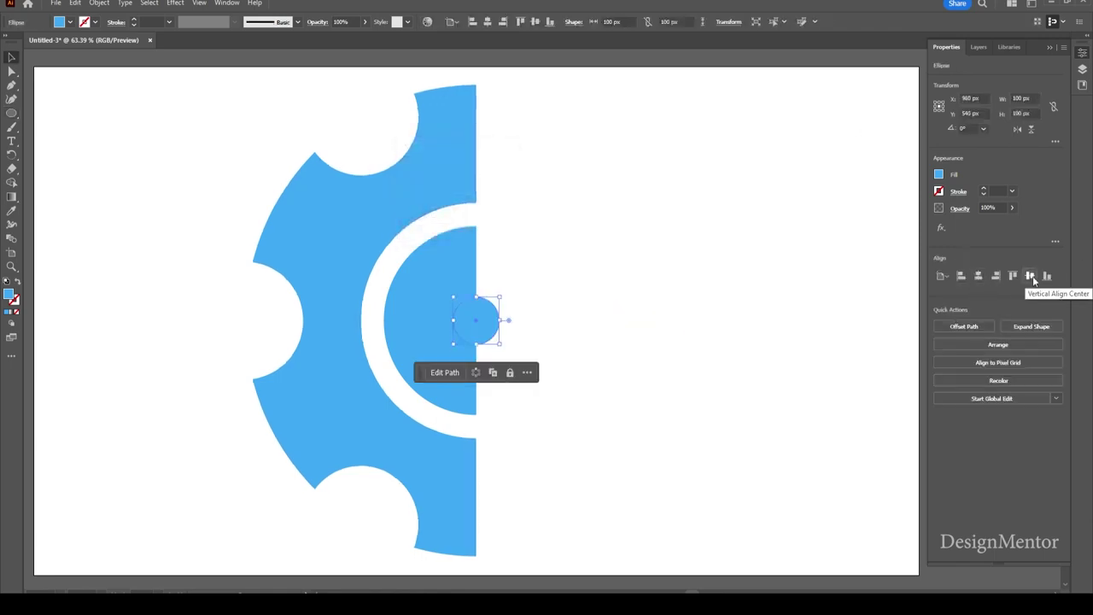
key("shift+Right")
key("shift+Right")
key("shift+Right")
key("shift+Right")
key("shift+Right")
key("shift+Right")
key("shift+Right")
key("shift+Right")
key("shift+Right")
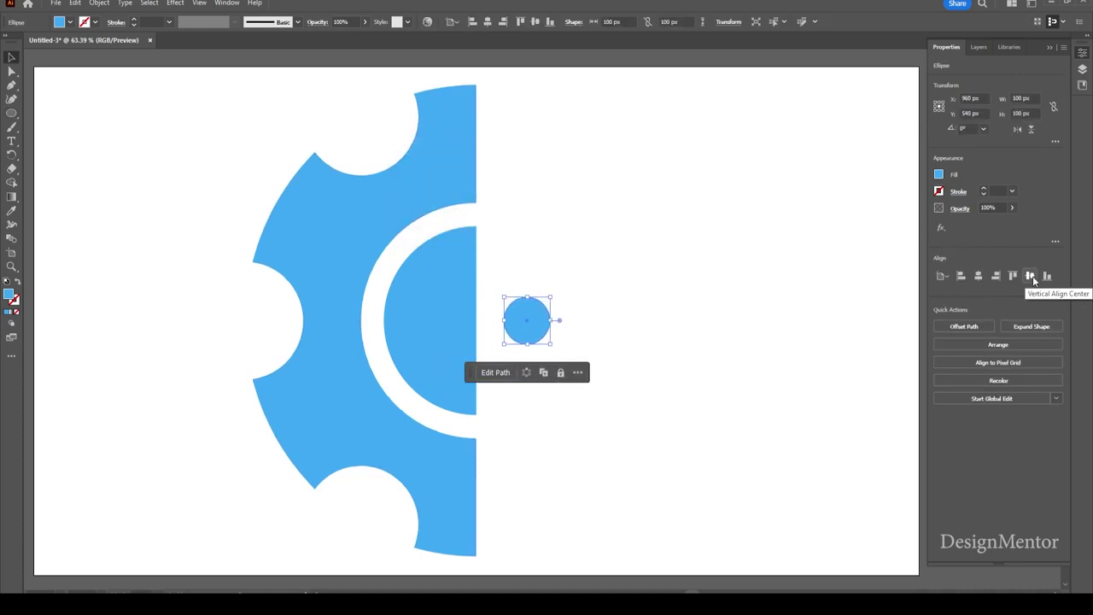
key("shift+Right")
key("shift+Right")
key("shift+Right")
key("shift+Right")
key("shift+Right")
key("shift+Right")
key("shift+Right")
key("shift+Right")
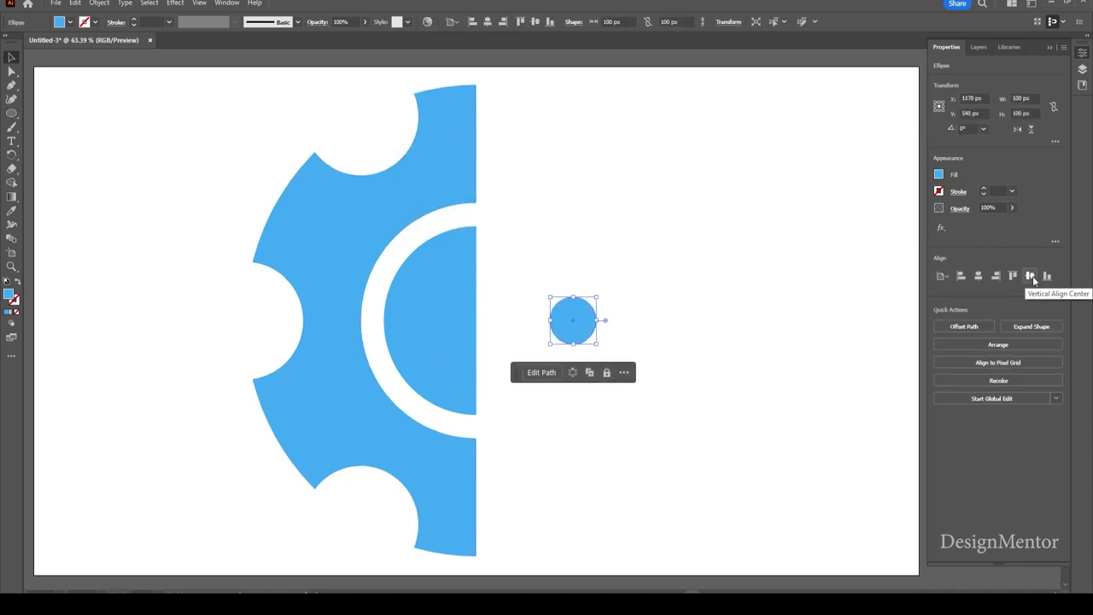
key("shift+Right")
key("shift+Right")
key("shift+Right")
key("shift+Right")
key("shift+Right")
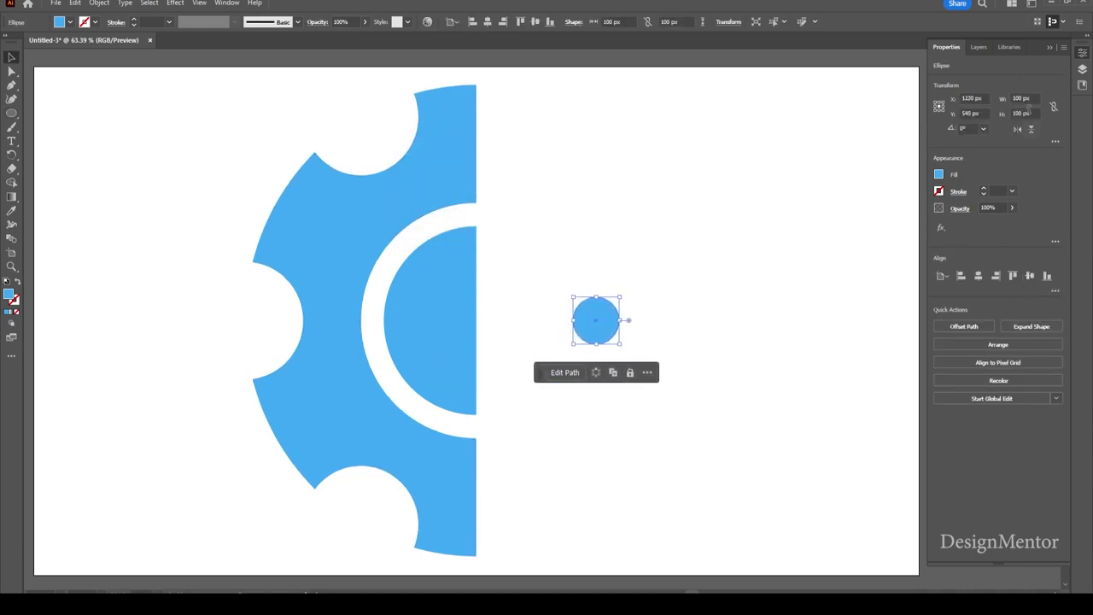
Step: Resize the circle to 80 × 80 px
double_click(1021, 99)
type("80")
key("Tab")
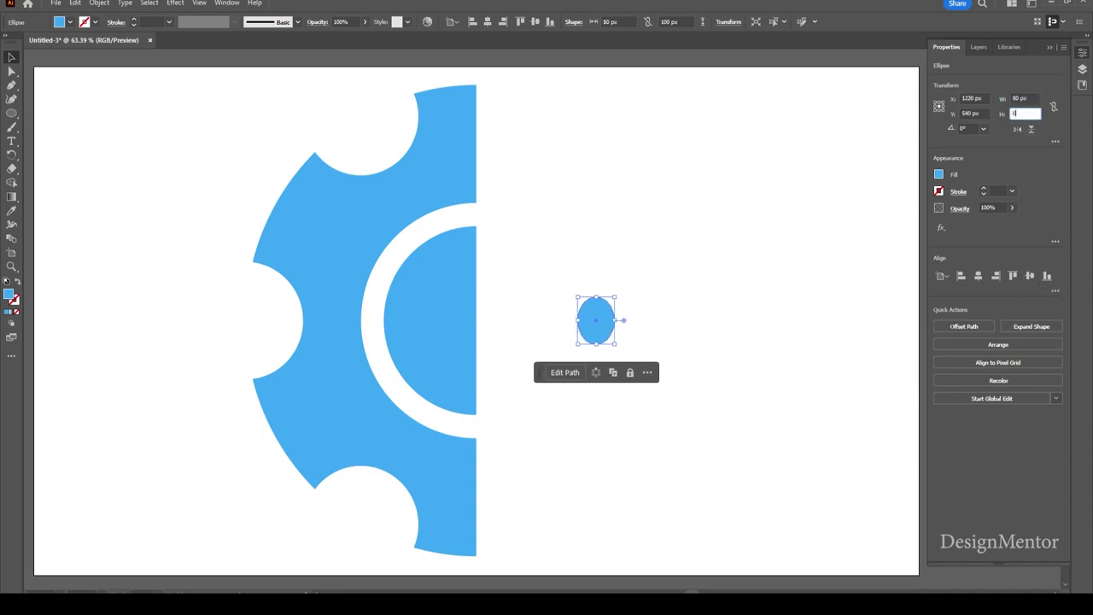
type("80")
key("Return")
Step: Centre the 80 px circle horizontally, nudge it right of the half-gear, and deselect it
left_click(978, 275)
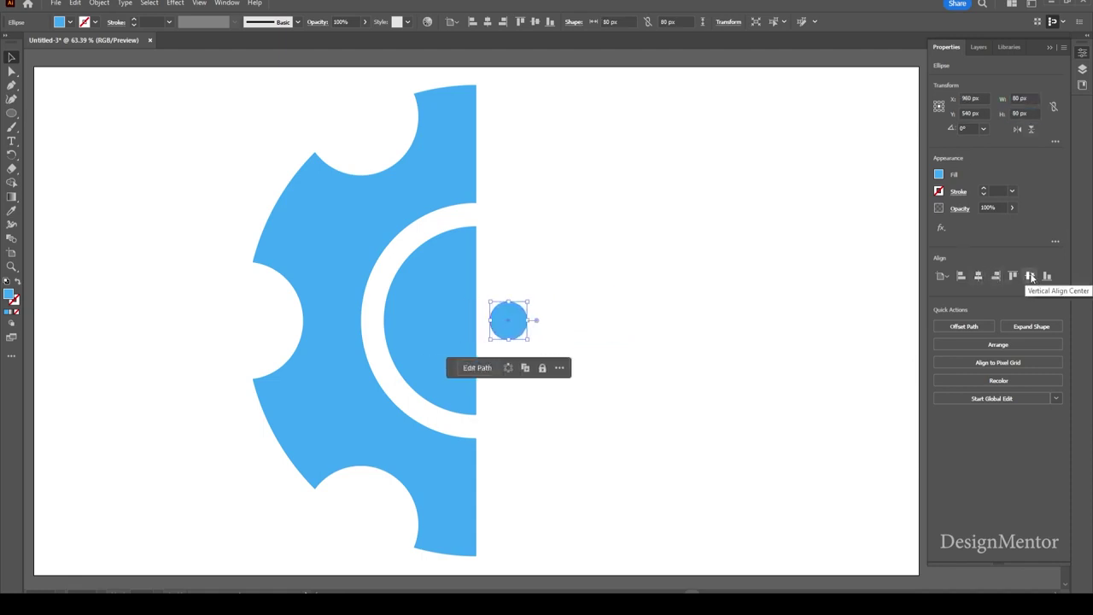
key("Right")
key("Right")
key("Right")
key("Right")
key("Right")
key("Right")
key("Right")
key("Right")
key("Right")
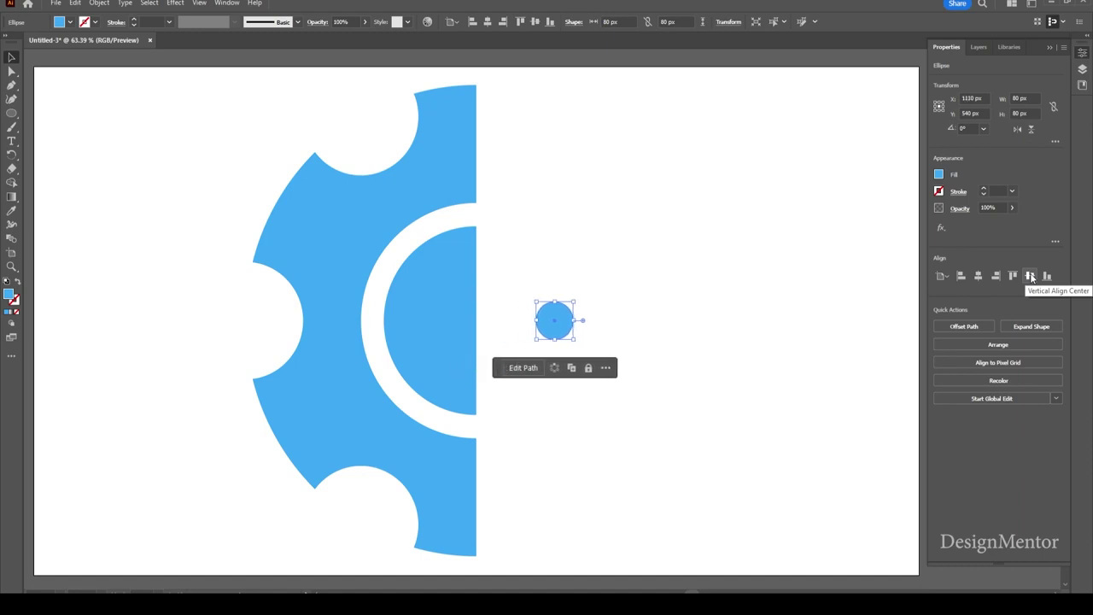
key("Right")
key("Right")
key("Right")
key("Right")
key("Right")
key("Right")
key("Right")
key("Right")
key("Right")
key("Right")
key("Right")
key("Right")
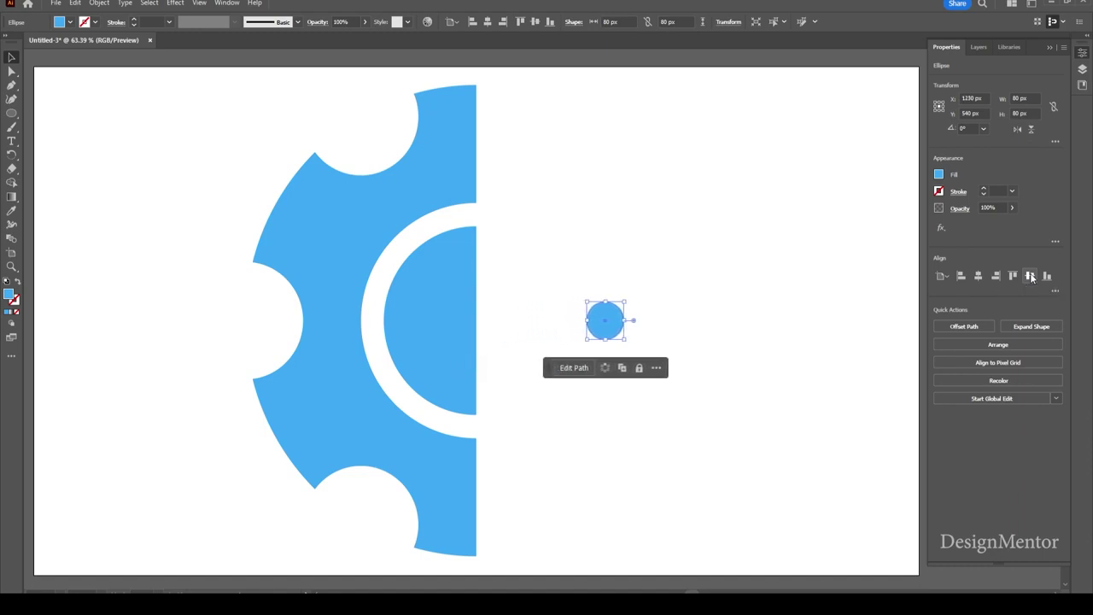
key("Right")
key("Right")
key("Right")
key("Right")
key("Right")
key("Right")
key("Right")
key("Right")
key("Right")
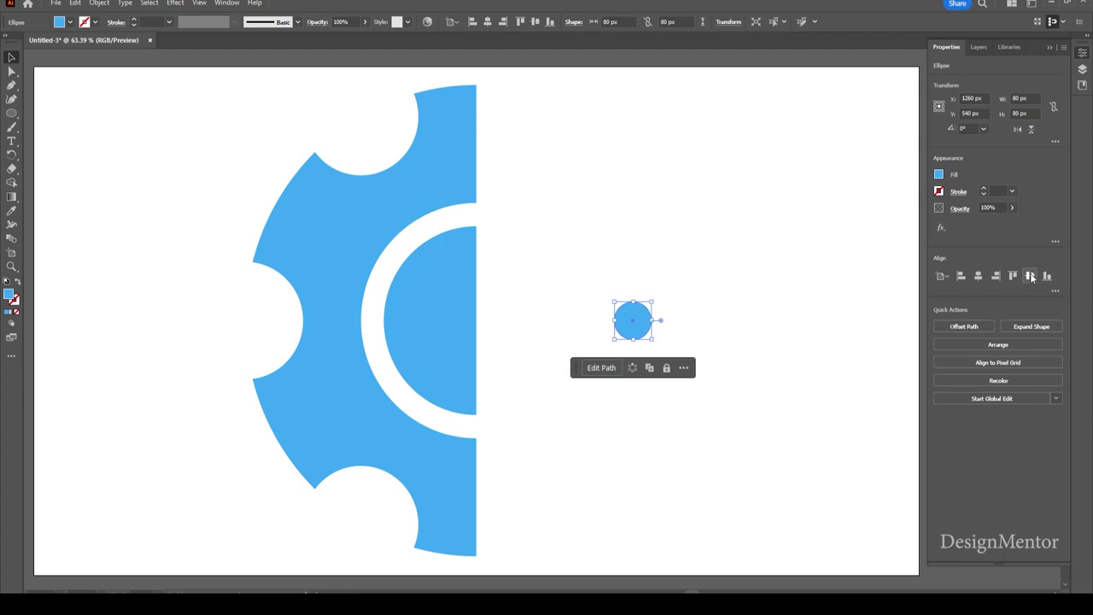
key("Right")
key("Right")
key("Right")
key("Right")
key("Right")
key("Right")
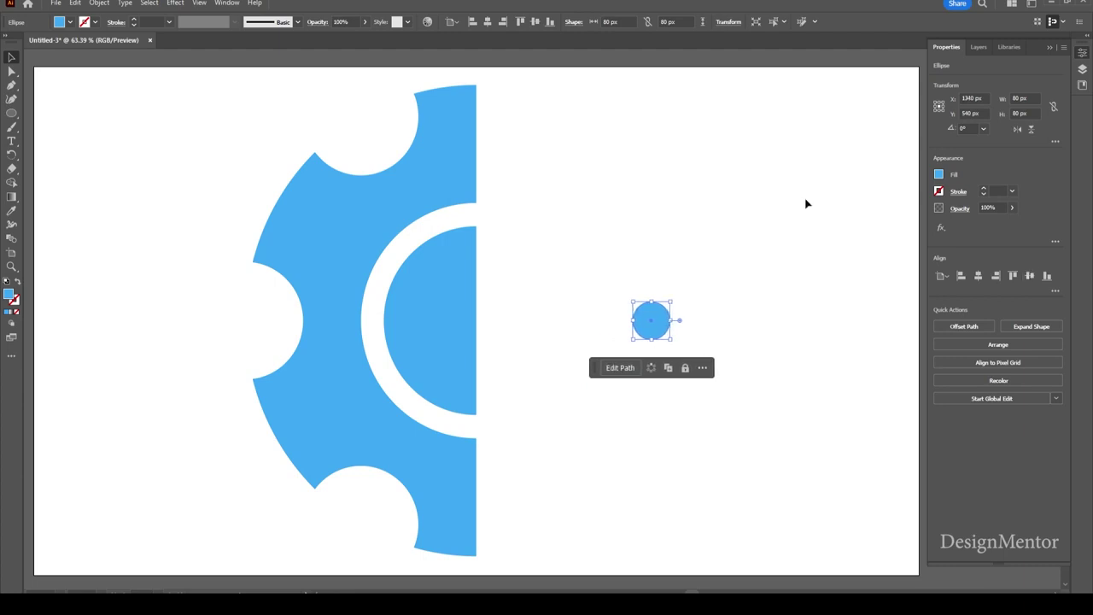
left_click(803, 201)
mouse_move(11, 113)
left_mouse_down()
mouse_move(64, 125)
mouse_move(68, 113)
left_mouse_up()
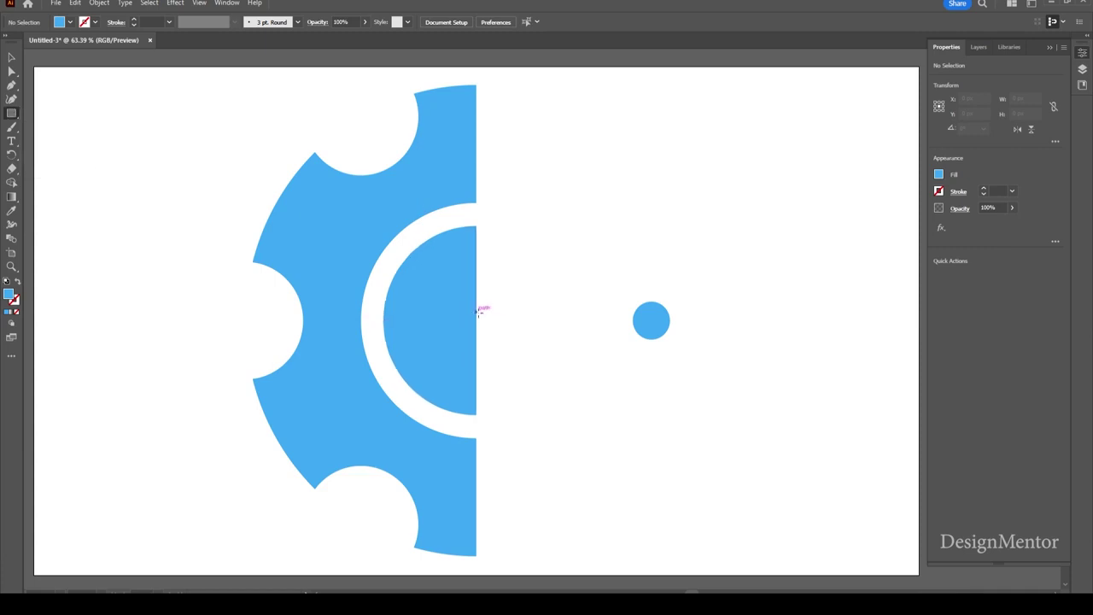
Step: Draw a bar from the gear's edge toward the small circle, 40 px high
left_click_drag(476, 313, 651, 326)
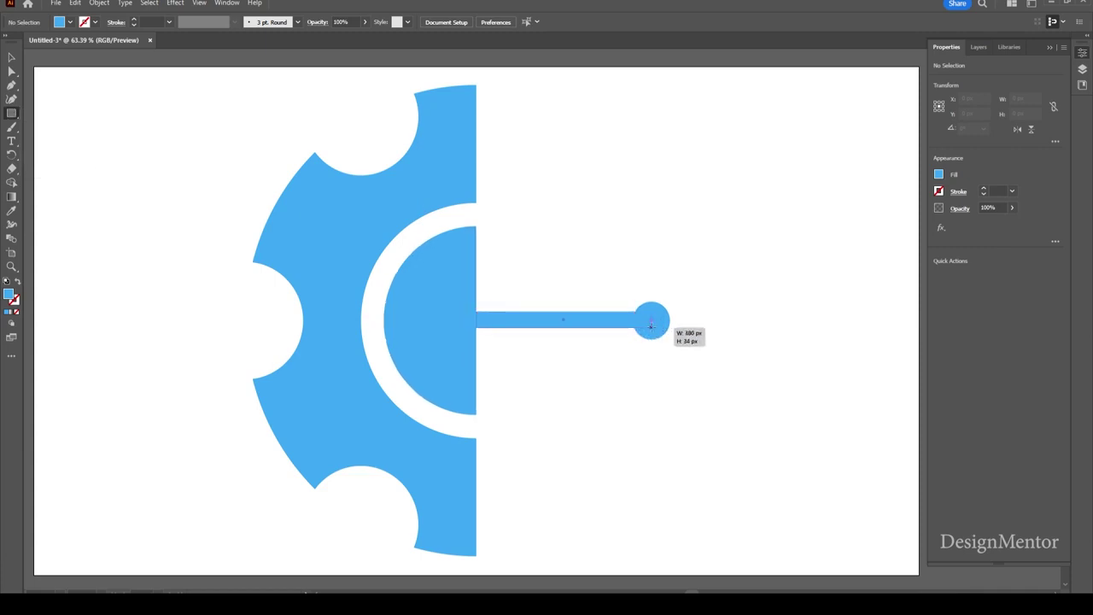
left_click_drag(651, 325, 651, 325)
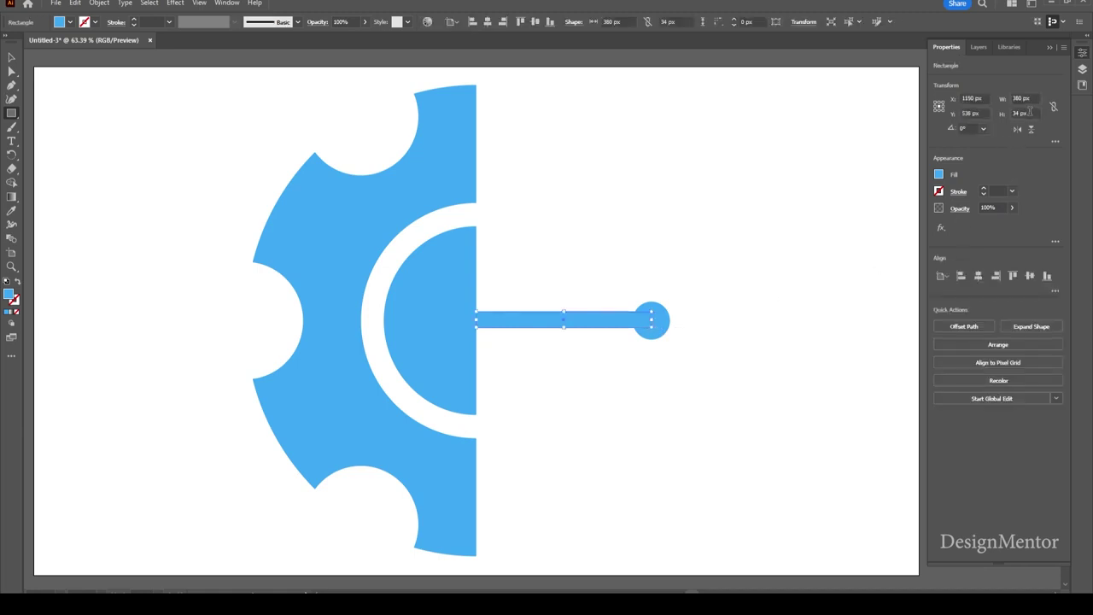
left_click(1029, 111)
type("40")
key("Return")
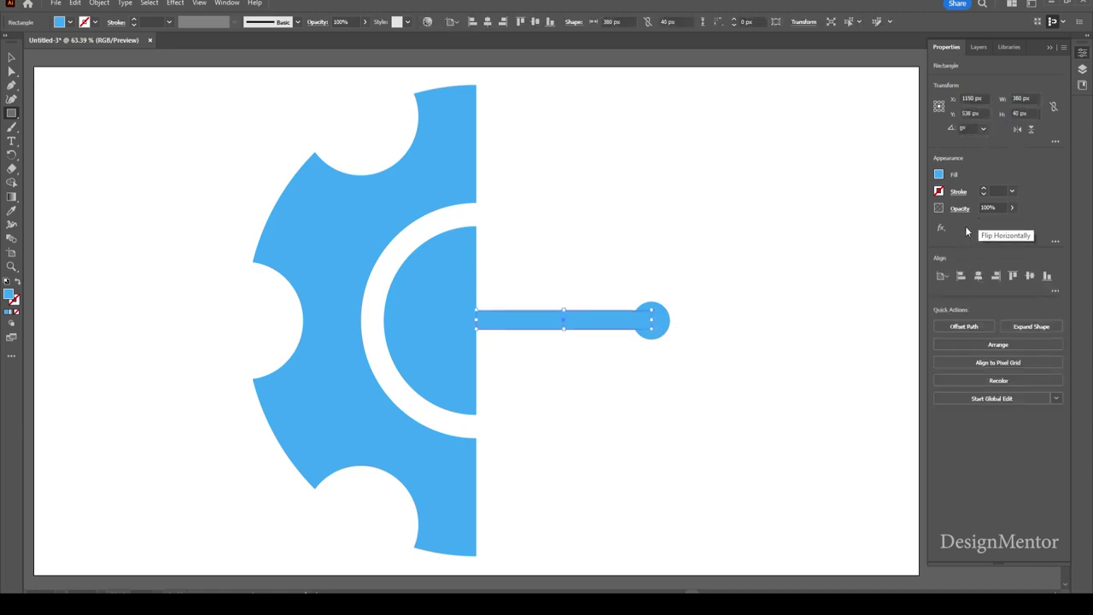
Step: Align the bar to the artboard and nudge it right to meet the small circle
left_click(978, 275)
left_click(1029, 275)
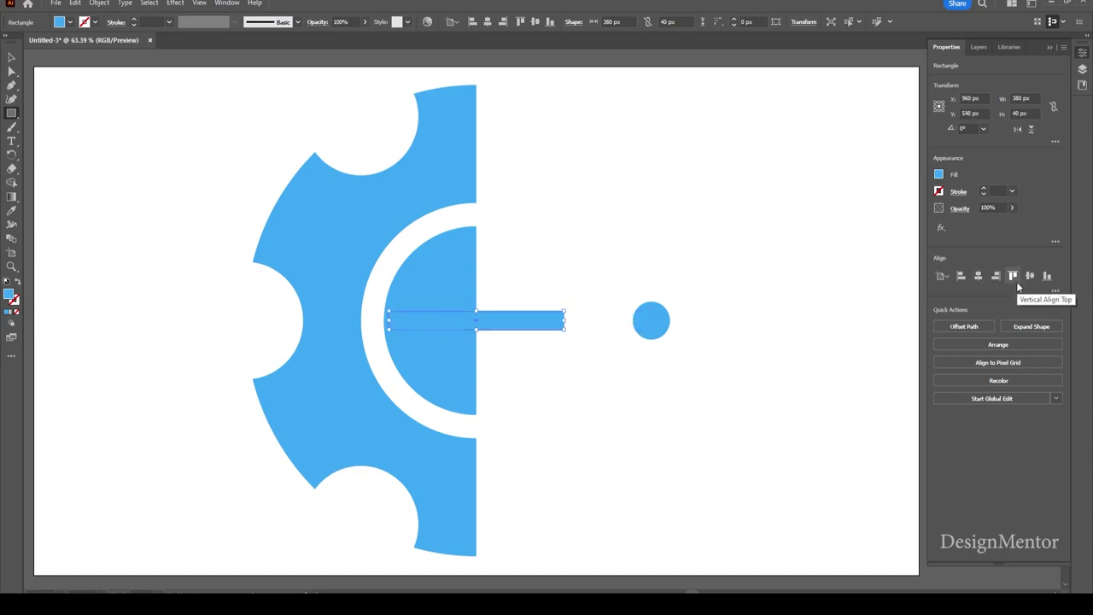
key("v")
key("shift+Right")
key("shift+Right")
key("shift+Right")
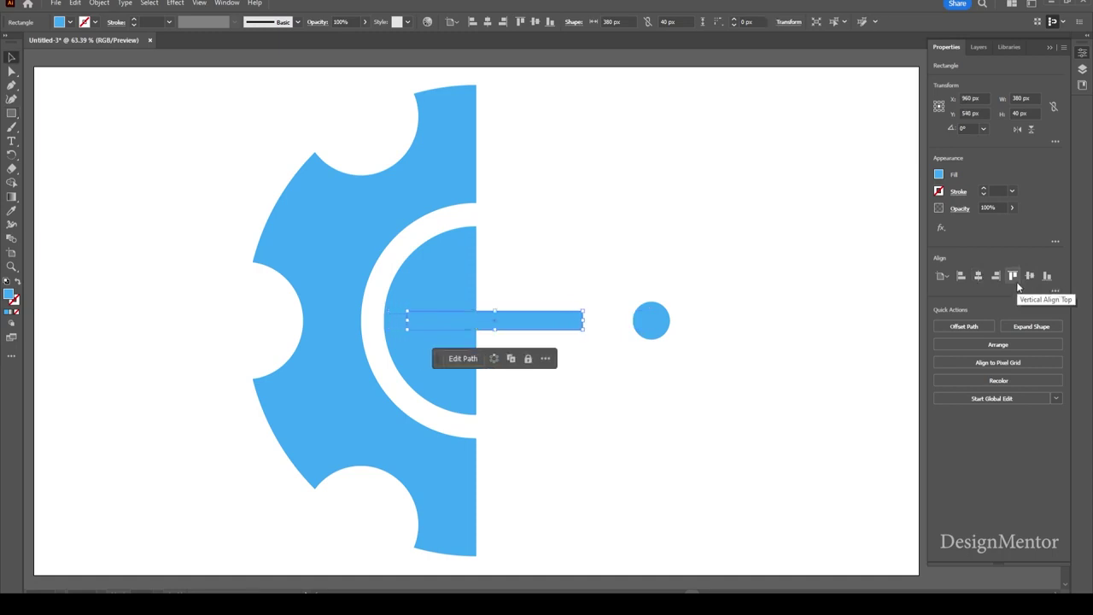
key("shift+Right")
key("shift+Right")
key("shift+Right")
key("shift+Right")
key("shift+Right")
key("shift+Right")
key("shift+Right")
key("shift+Right")
key("shift+Right")
key("shift+Right")
key("shift+Right")
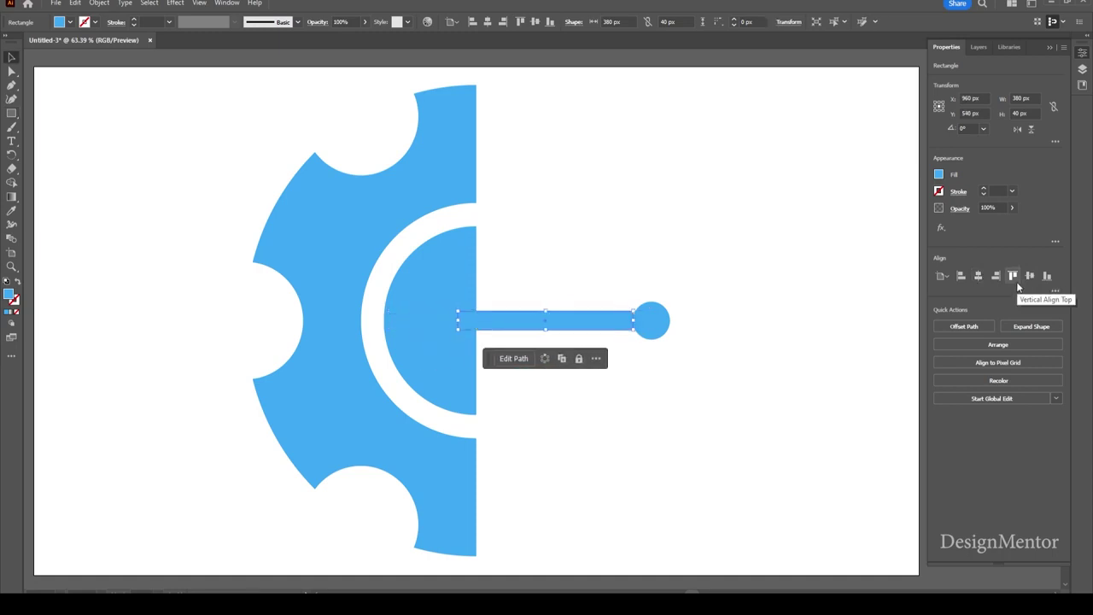
key("shift+Right")
key("shift+Right")
key("shift+Right")
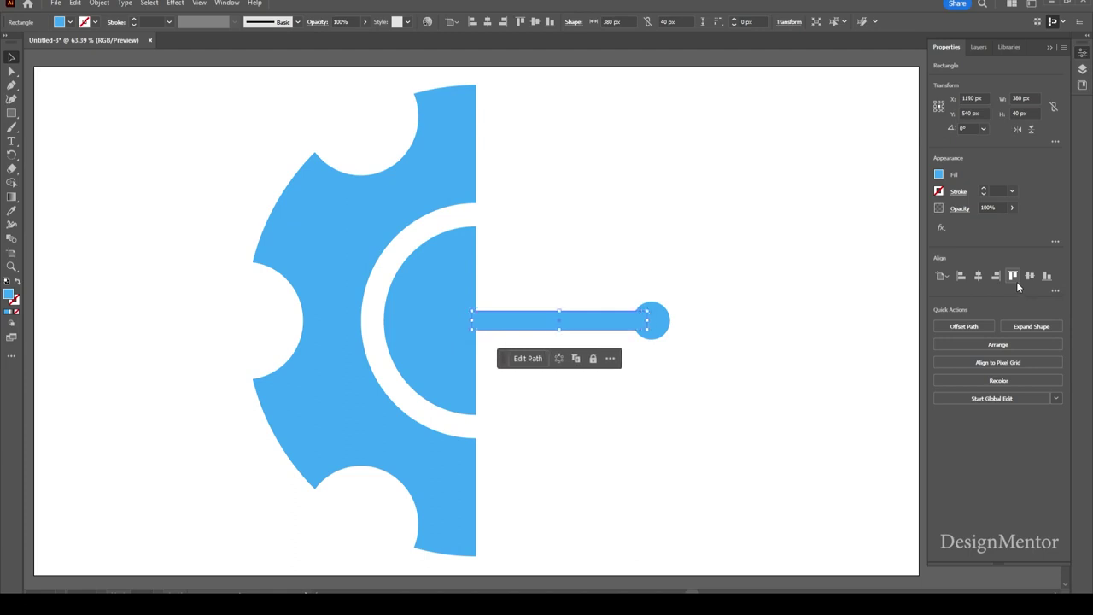
left_click(815, 321)
Step: Duplicate the bar and circle upward with Alt+Up and settle the copy just above the original
left_click_drag(590, 285, 763, 386)
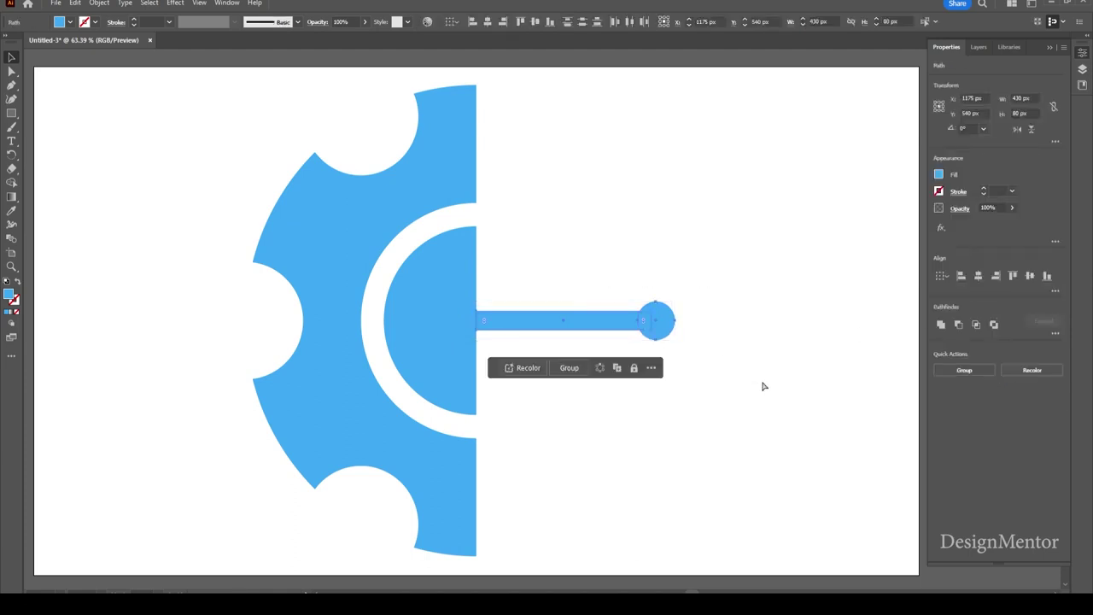
key("alt+Up")
key("Up")
key("Up")
key("Up")
key("Up")
key("Up")
key("Up")
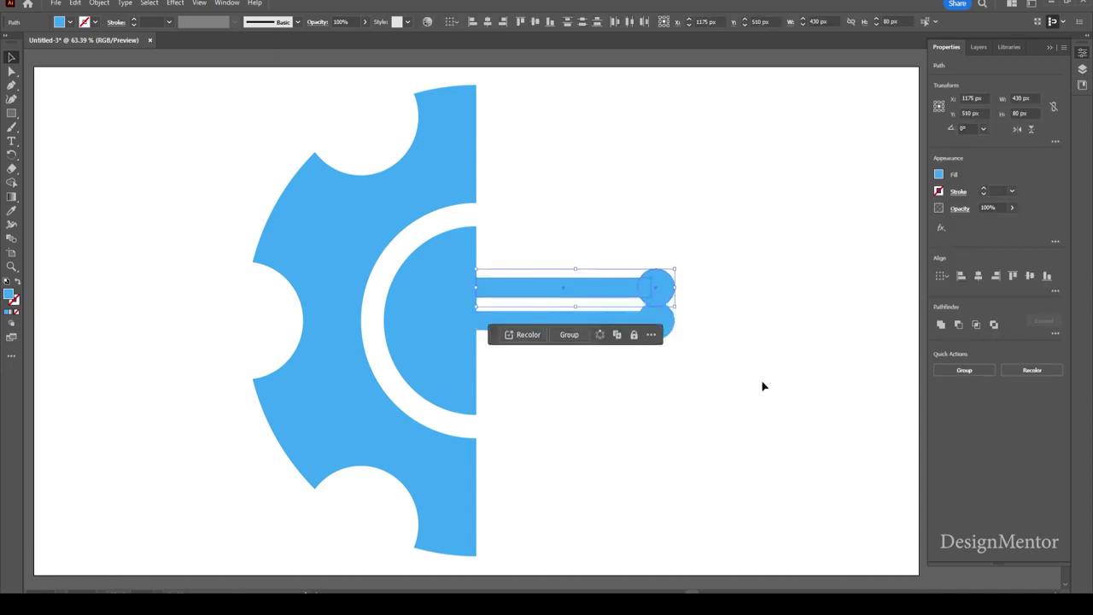
key("Up")
key("Up")
key("Up")
key("Up")
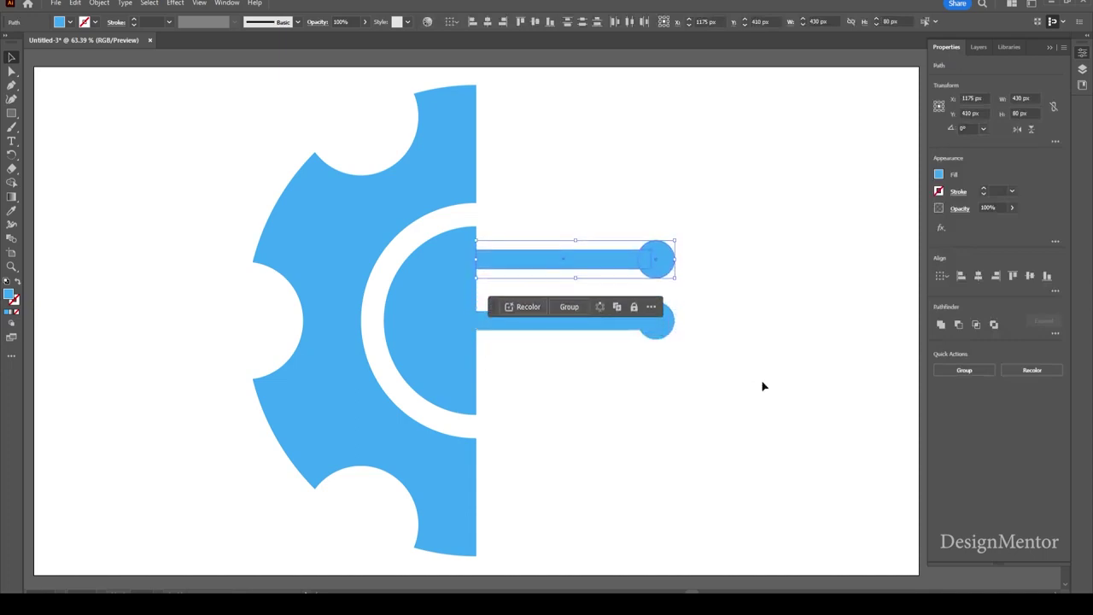
key("Down")
left_click(763, 386)
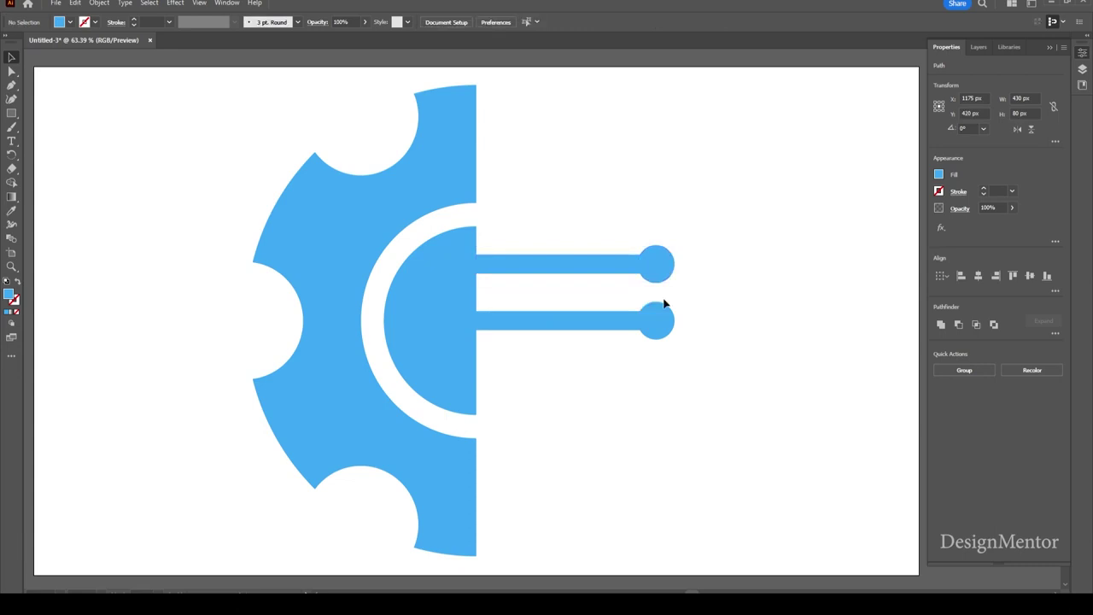
left_click(595, 258)
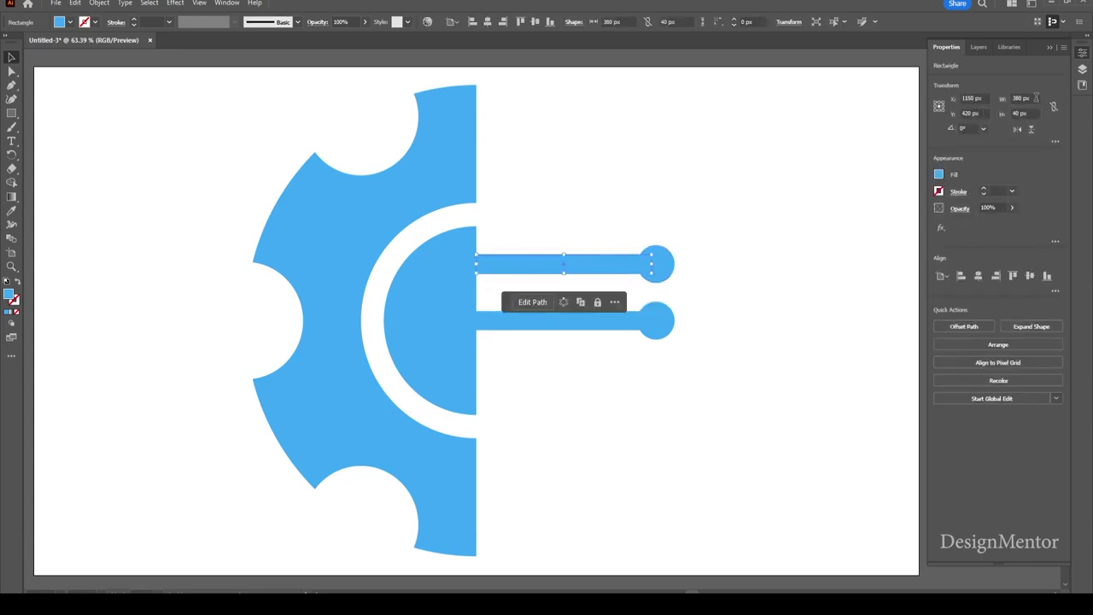
Step: Make the upper bar 190 px wide and move its circle left onto the bar's end
left_click(1036, 98)
type("190")
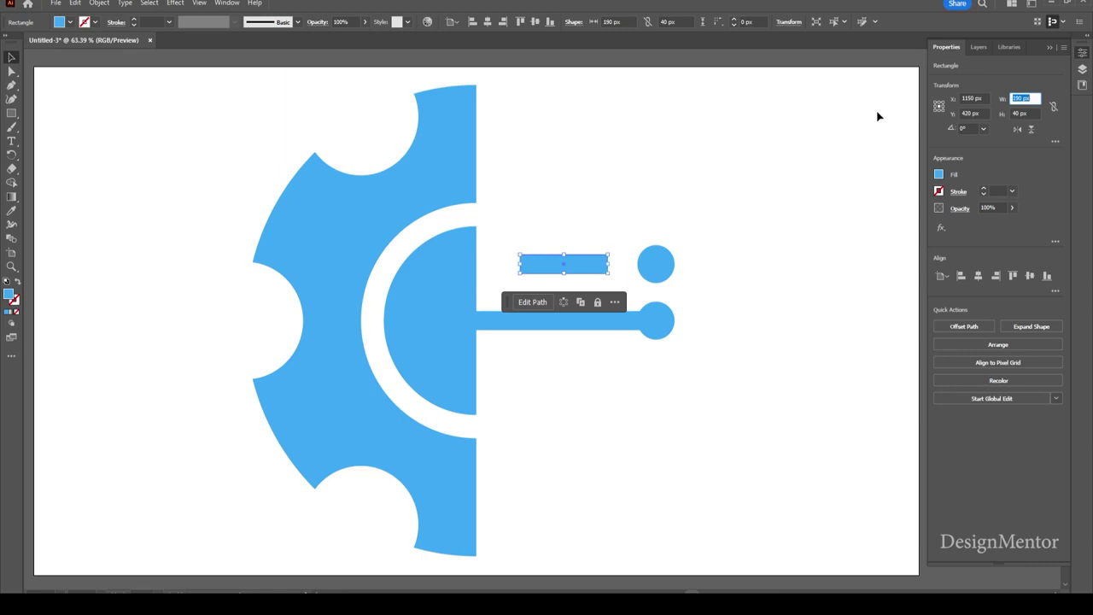
left_click(661, 270)
key("shift+Left")
key("shift+Left")
key("shift+Left")
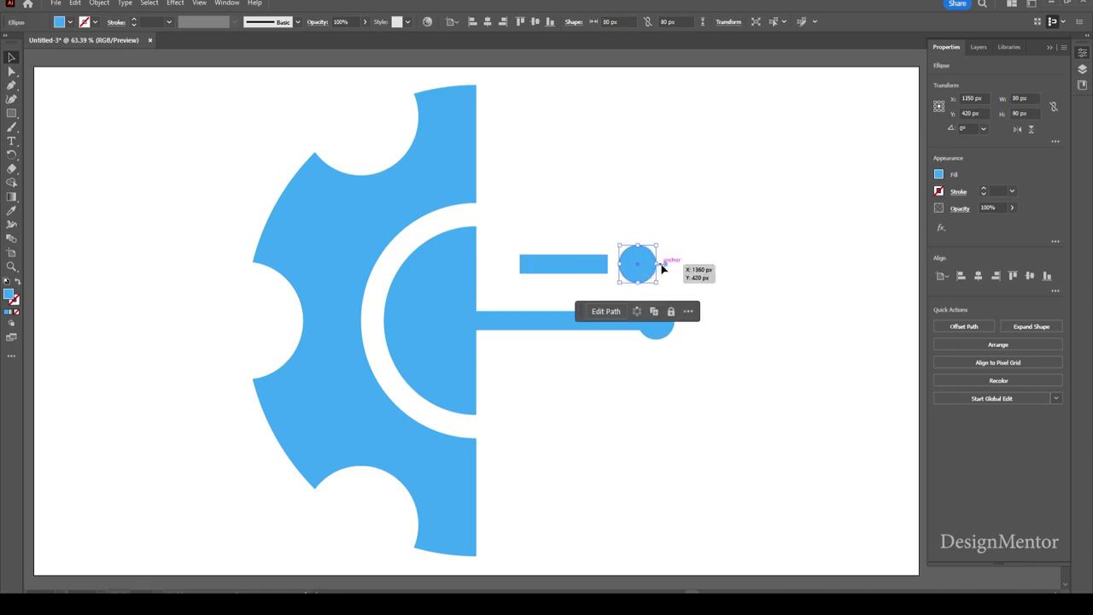
key("shift+Left")
key("shift+Left")
key("shift+Left")
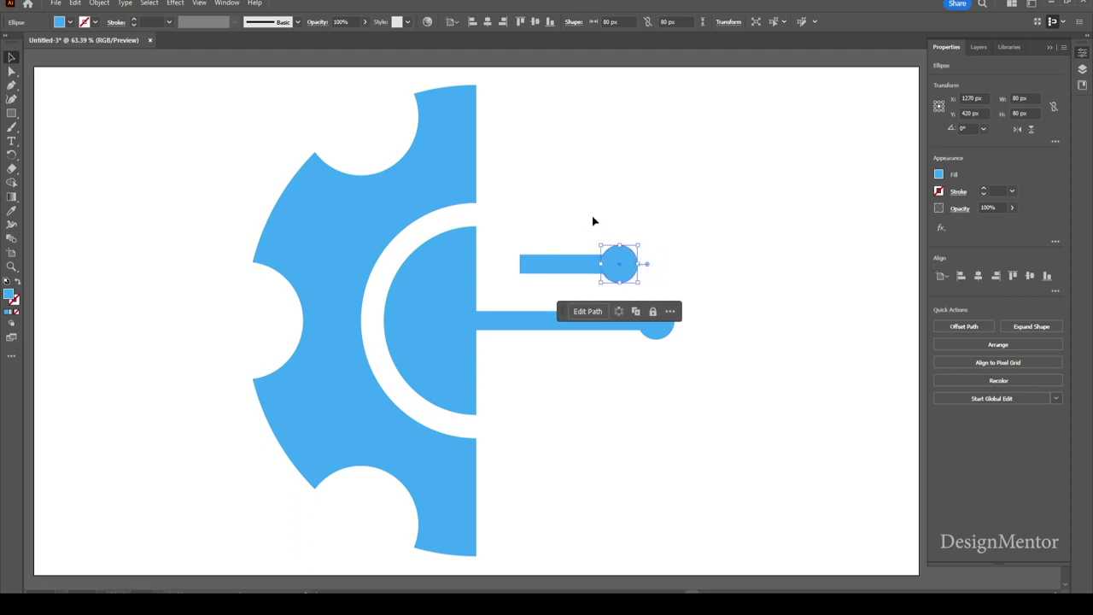
Step: Shift the upper bar and circle left so the line starts at the gear's edge
left_click_drag(586, 236, 658, 285)
key("shift+Left")
key("shift+Left")
key("shift+Left")
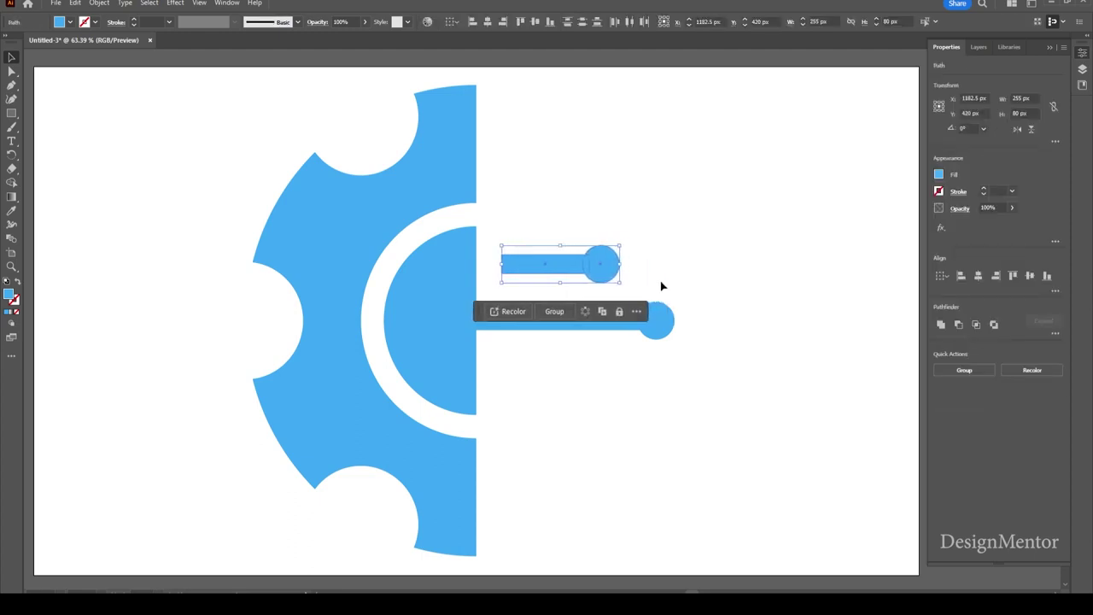
key("shift+Left")
key("shift+Left")
key("shift+Left")
key("shift+Left")
key("shift+Left")
key("shift+Left")
key("shift+Left")
key("shift+Left")
key("shift+Left")
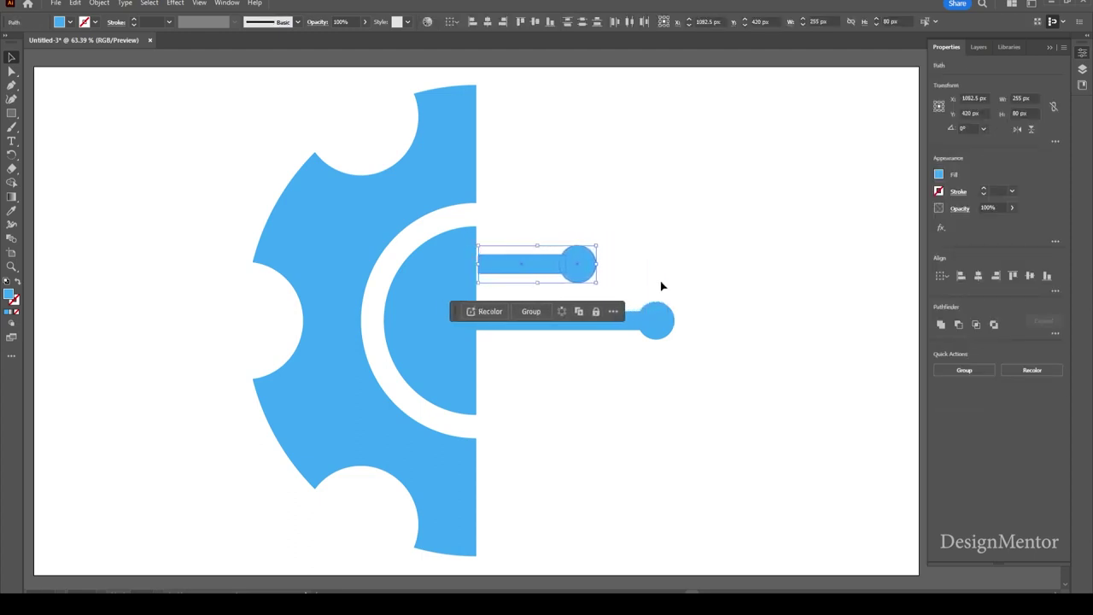
key("shift+Left")
key("Right")
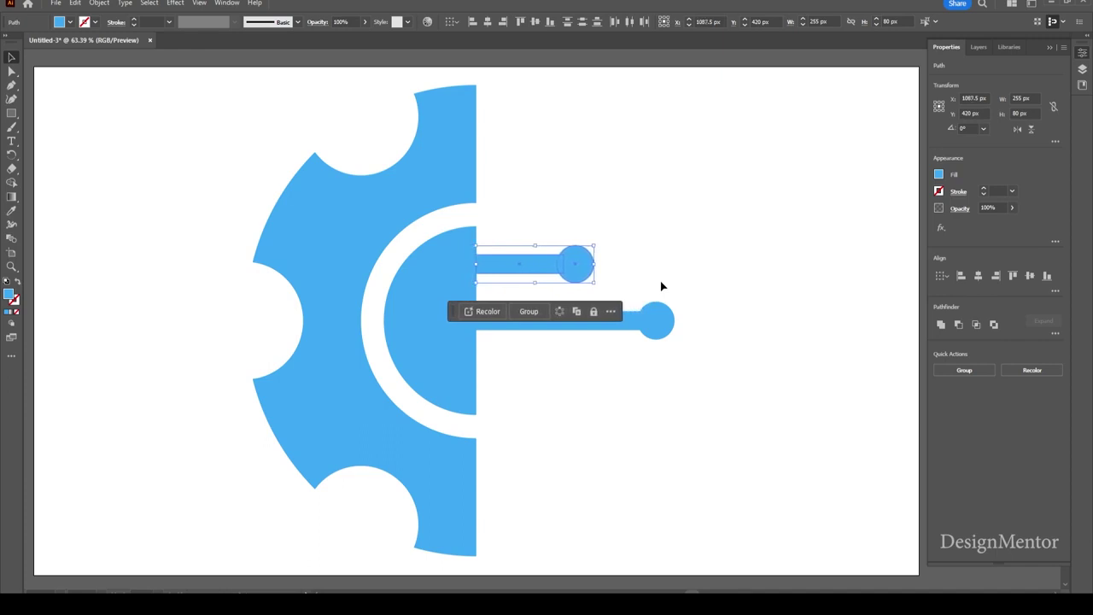
key("Right")
key("Right")
key("Right")
left_click(662, 286)
left_click(555, 263)
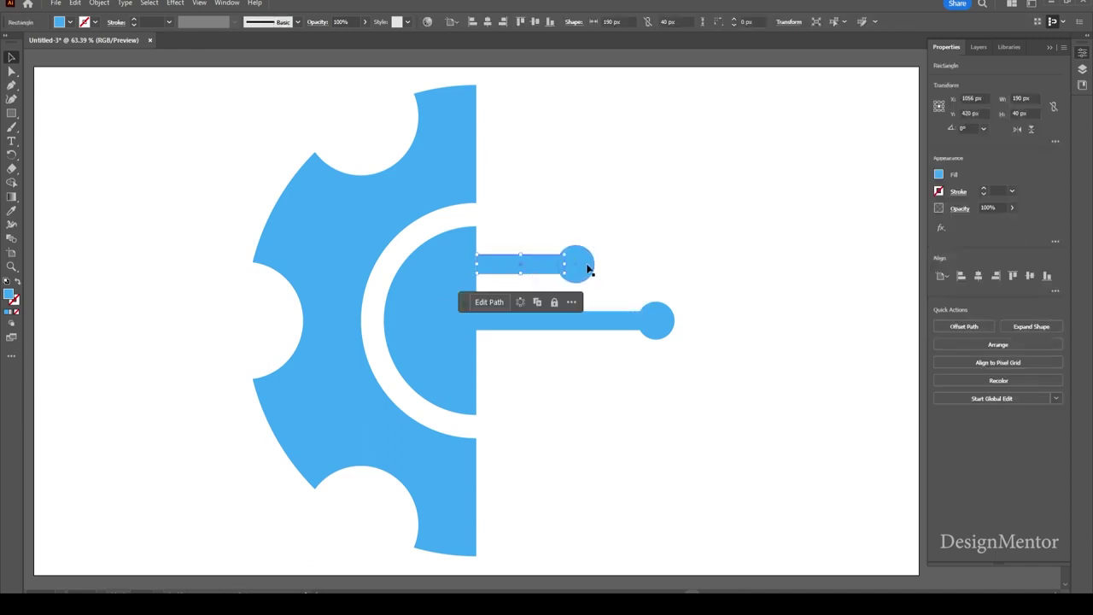
left_click(607, 284)
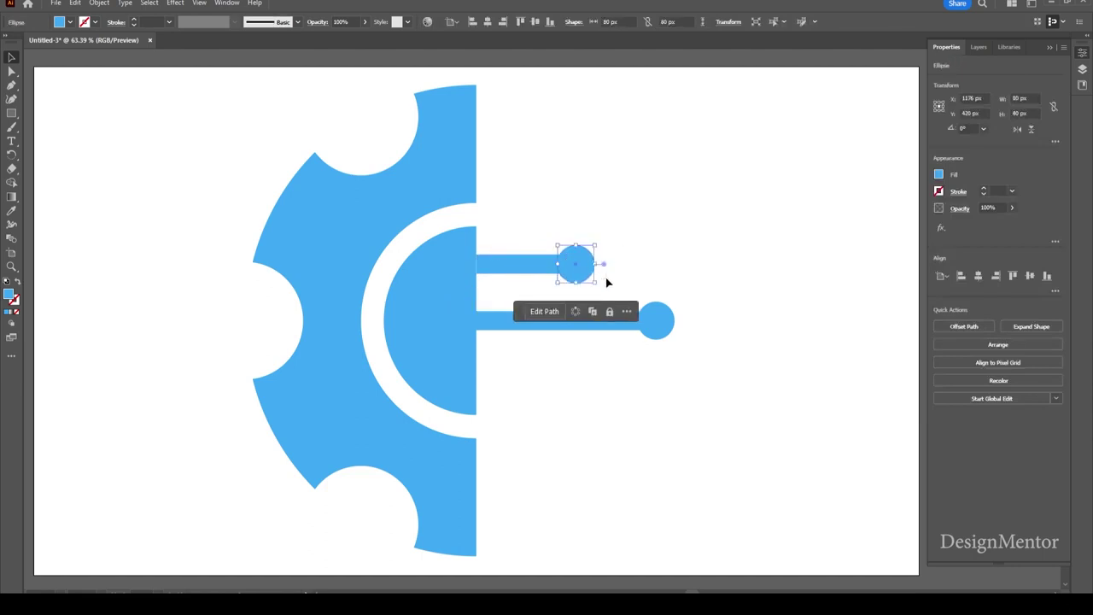
left_click(519, 268)
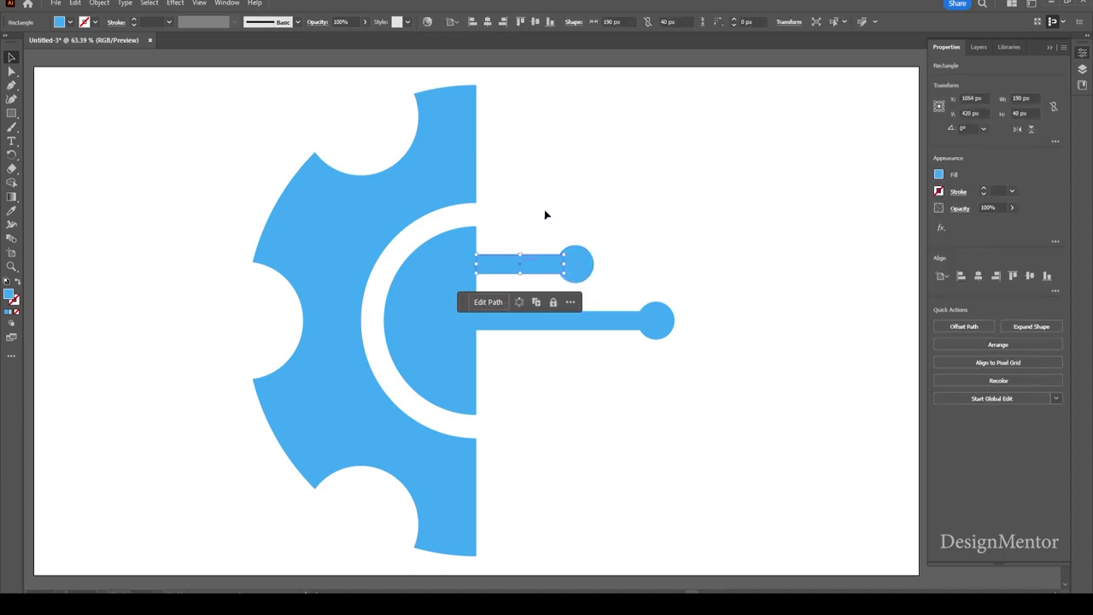
Step: Copy the upper bar and place the 45° copy up-right from the horizontal bar
left_click(544, 214)
left_click(526, 265)
mouse_move(525, 264)
left_mouse_down()
mouse_move(549, 319)
mouse_move(605, 264)
left_mouse_up()
mouse_move(556, 293)
left_mouse_down()
mouse_move(581, 239)
mouse_move(620, 204)
left_mouse_up()
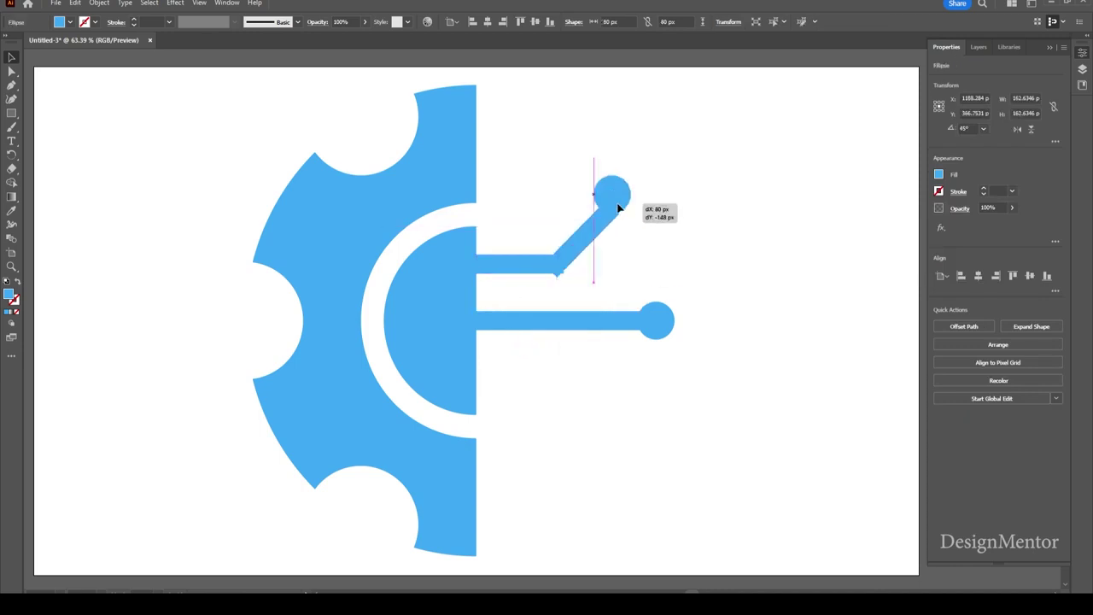
Step: Nudge the diagonal bar down, then up 2 px, until it joins the horizontal bar cleanly
left_click(566, 268)
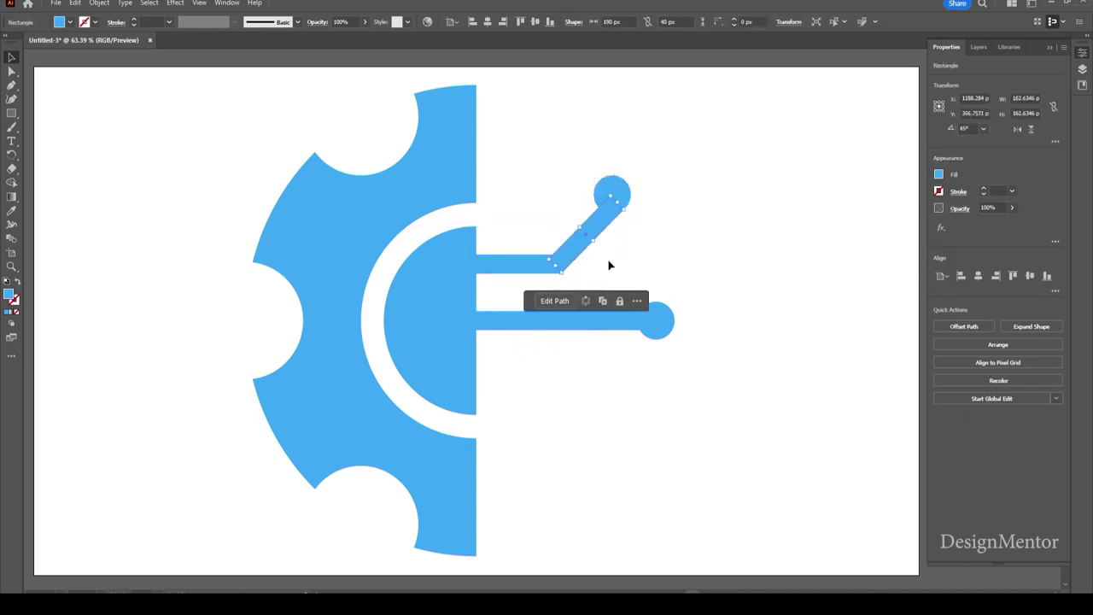
left_click(609, 266)
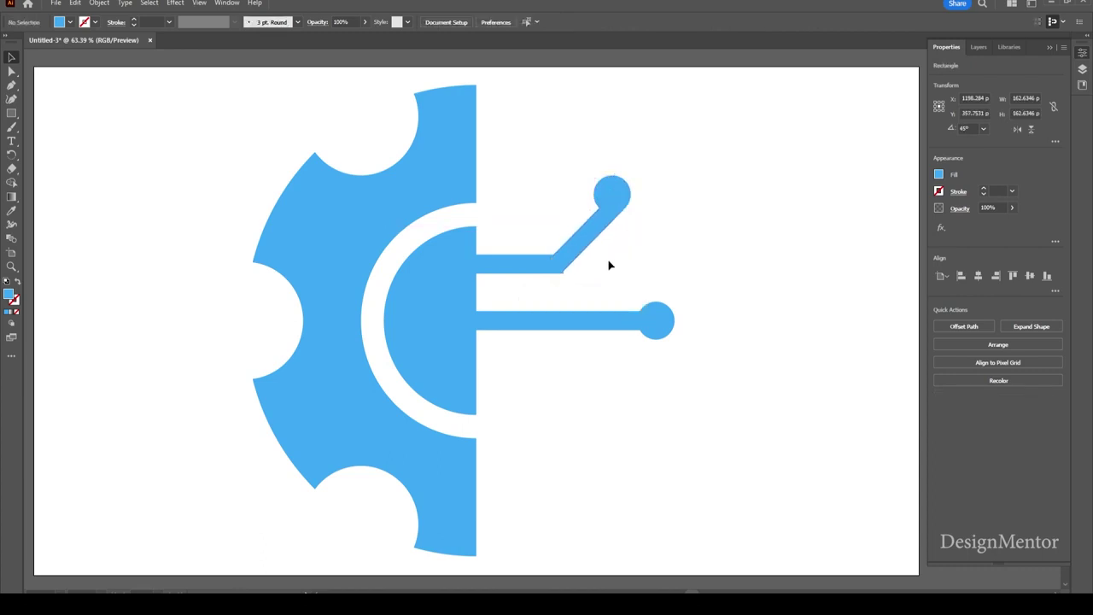
left_click(559, 251)
key("Down")
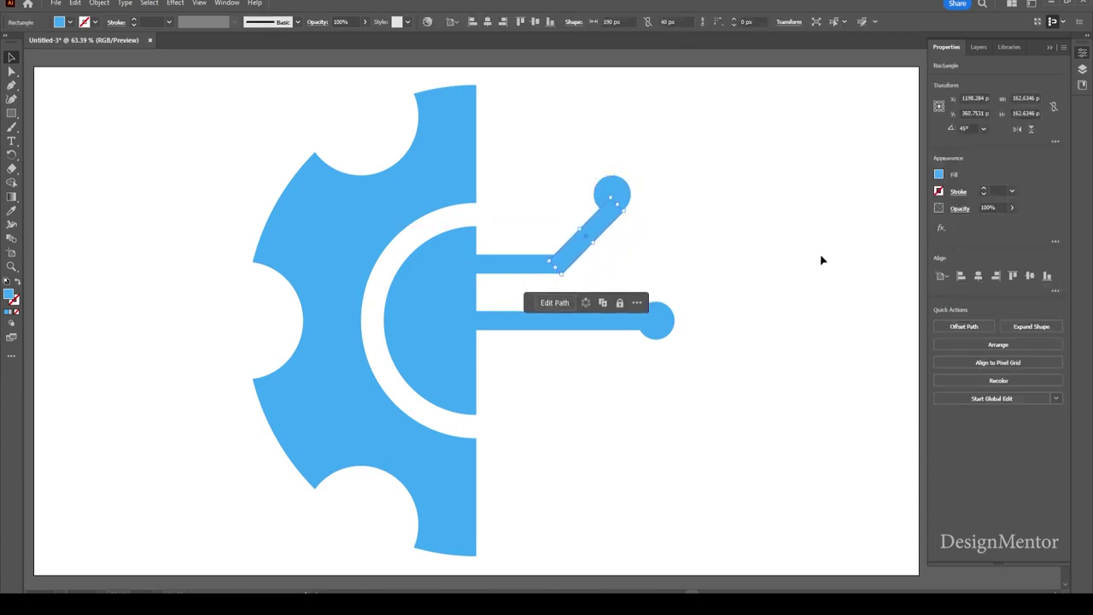
key("Down")
key("Down")
left_click(727, 254)
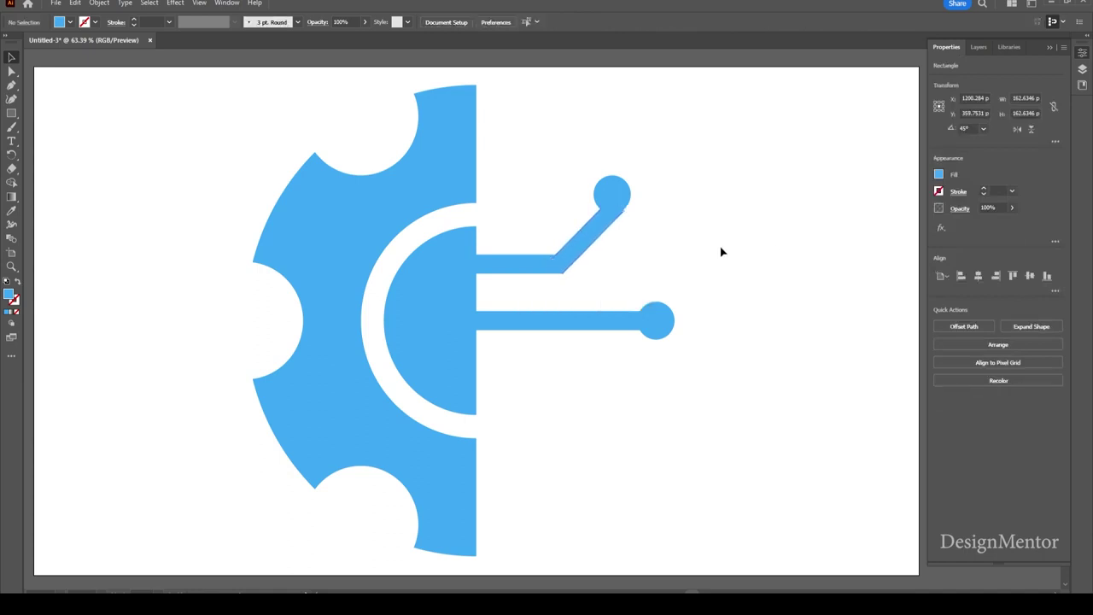
left_click(596, 243)
key("Up")
key("Up")
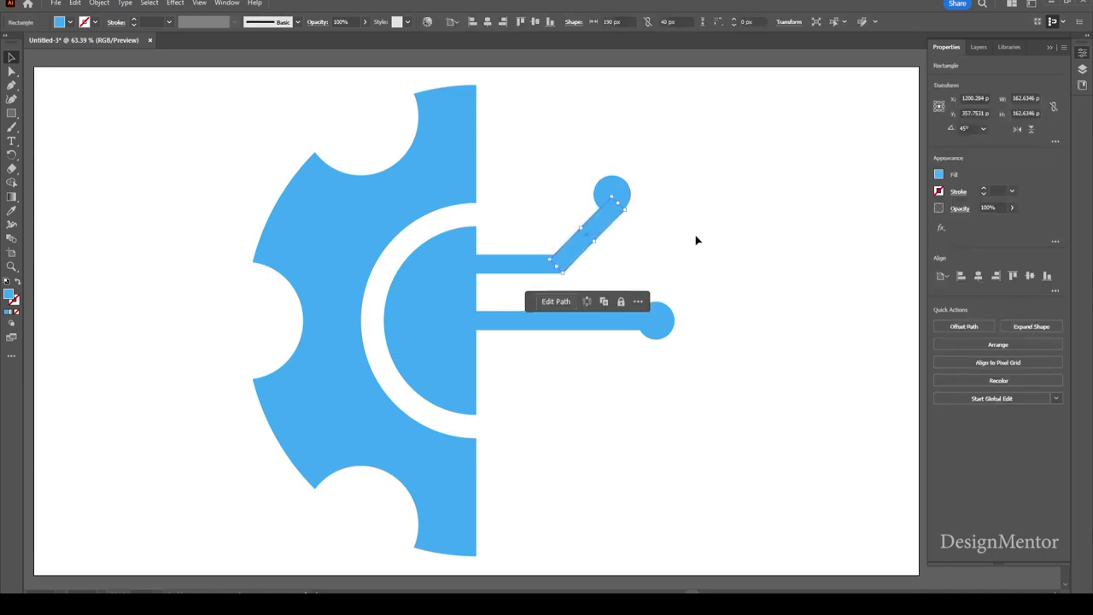
left_click(696, 241)
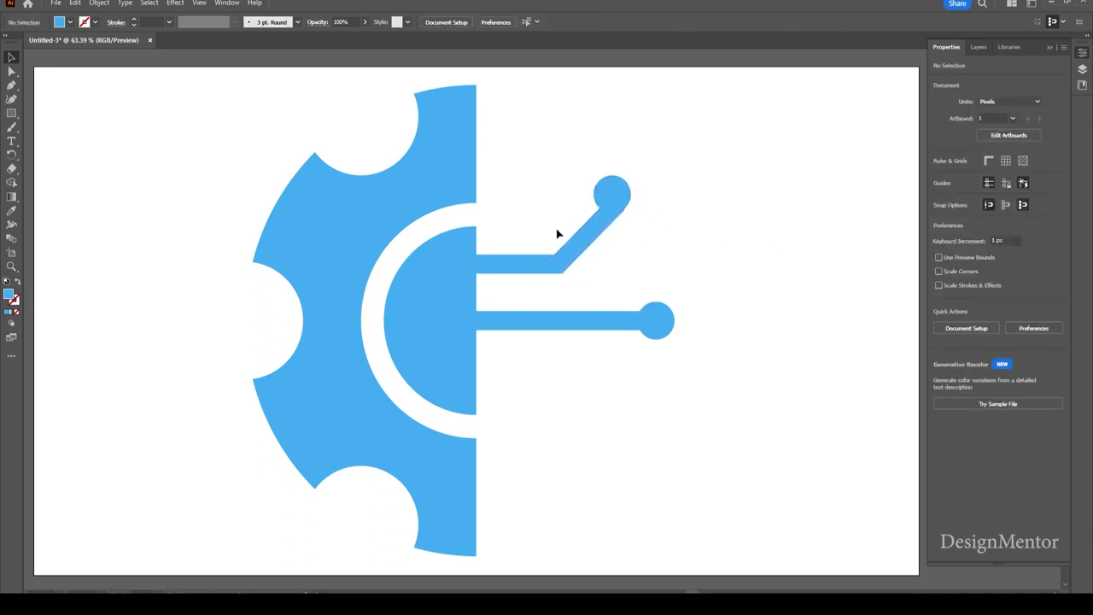
Step: Nudge the top dot right, left and down onto the end of the diagonal bar
left_click_drag(570, 166, 662, 224)
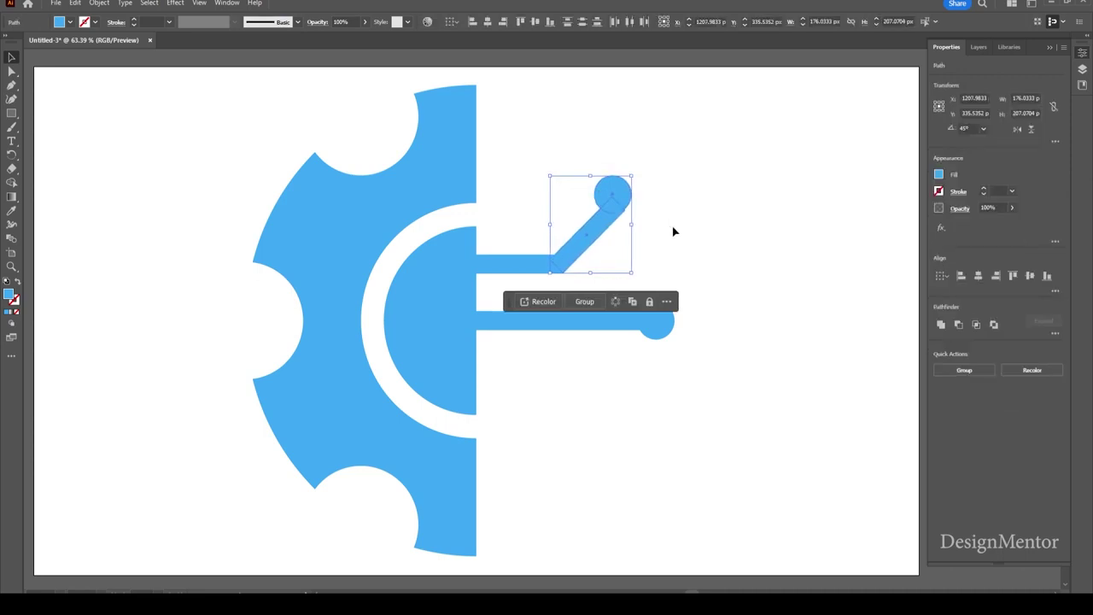
left_click(618, 134)
left_click(612, 186)
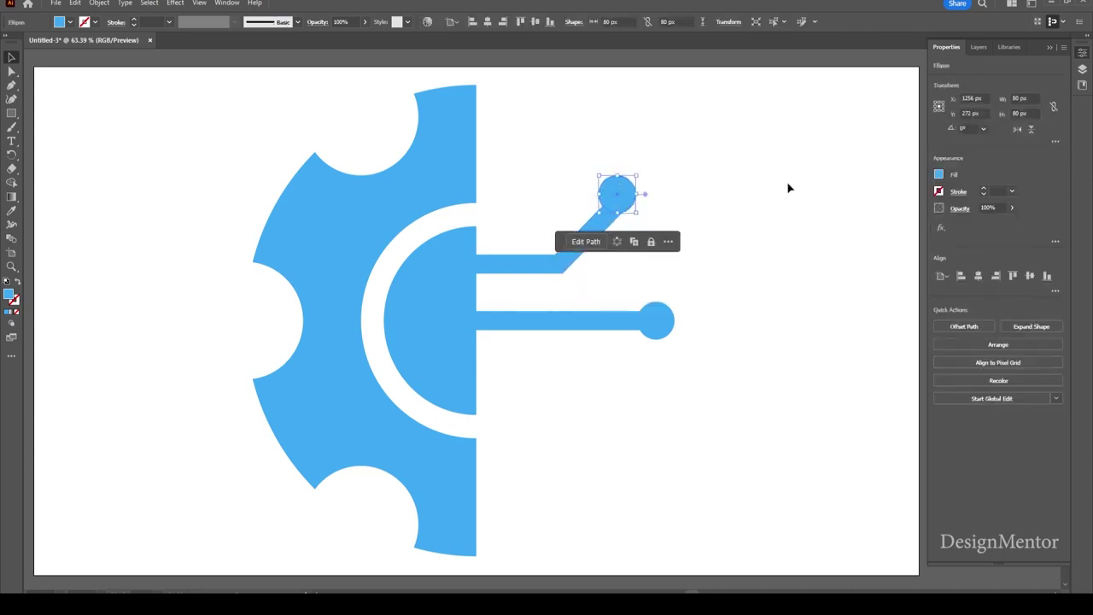
key("shift+Right")
key("Left")
key("Left")
key("Left")
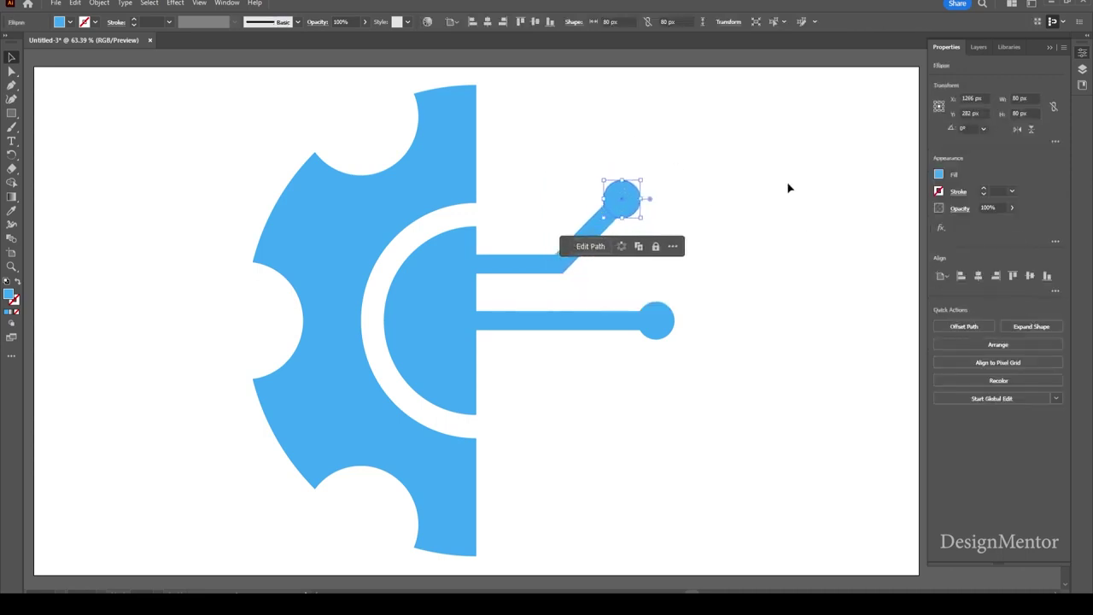
key("Down")
key("Down")
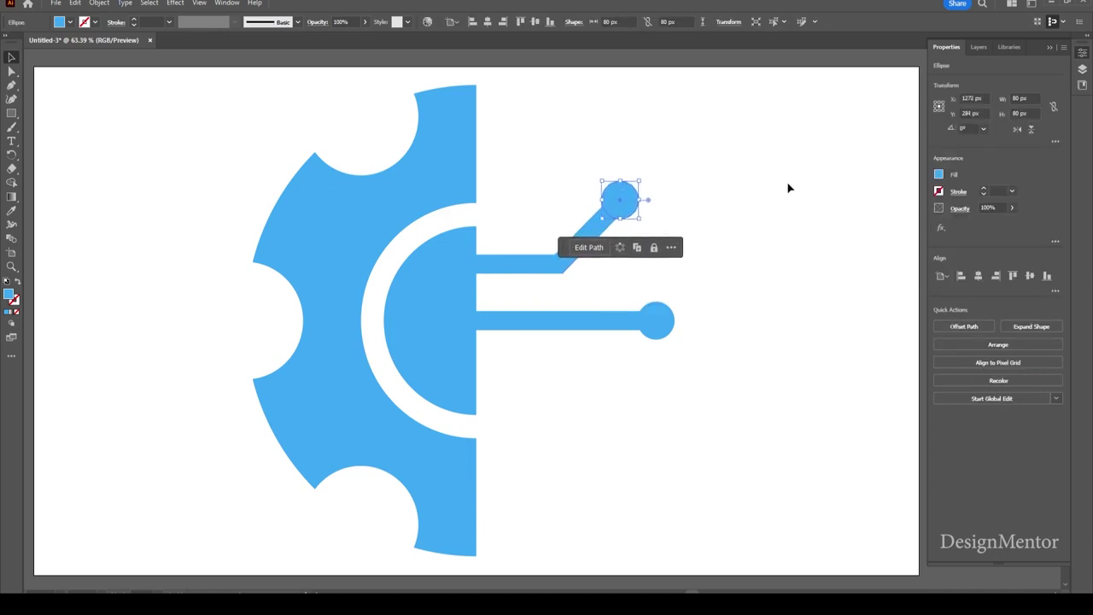
key("Left")
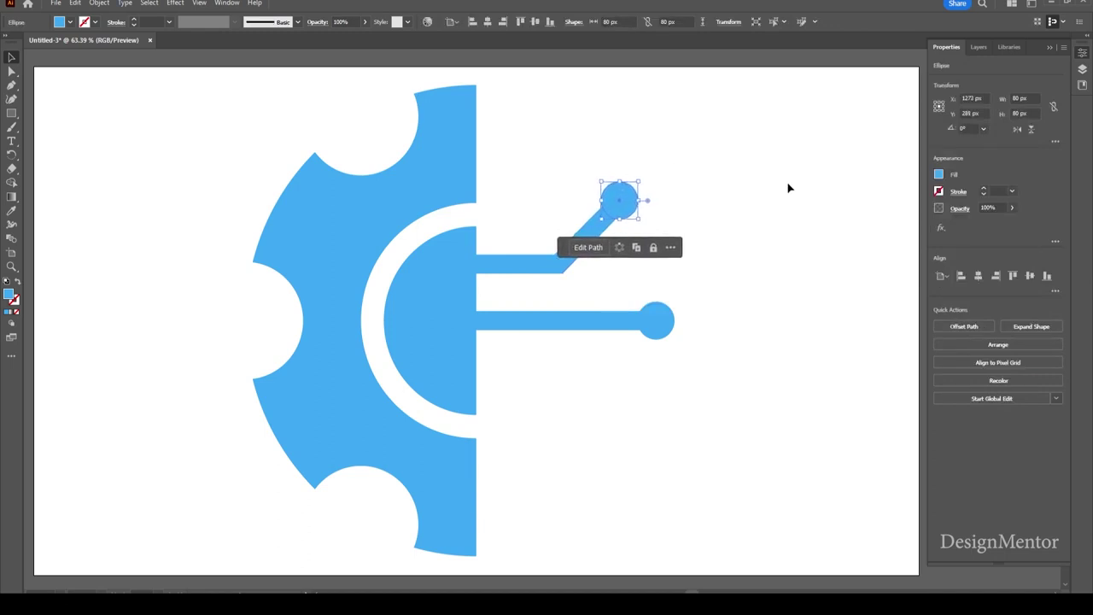
left_click(788, 188)
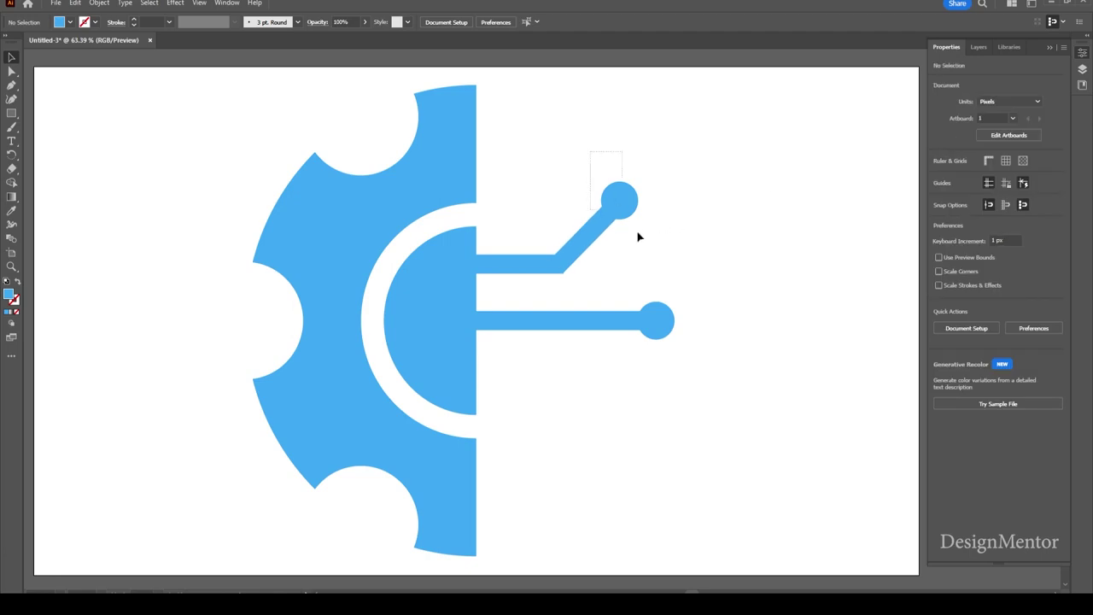
Step: Shift the upper diagonal branch slightly down and right
left_click_drag(637, 237, 664, 255)
key("Down")
key("Right")
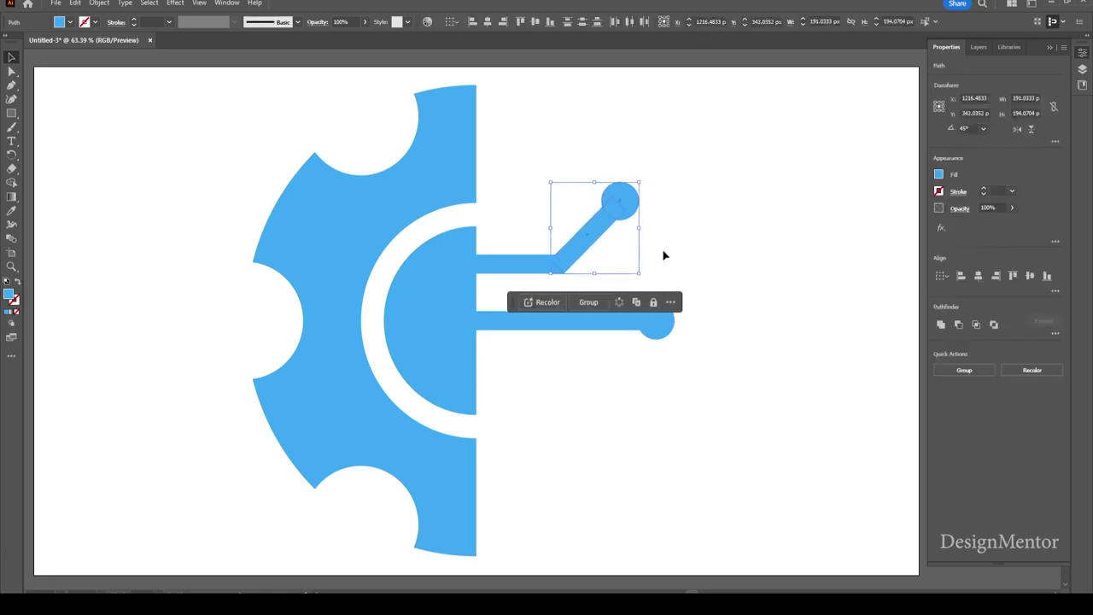
left_click(879, 254)
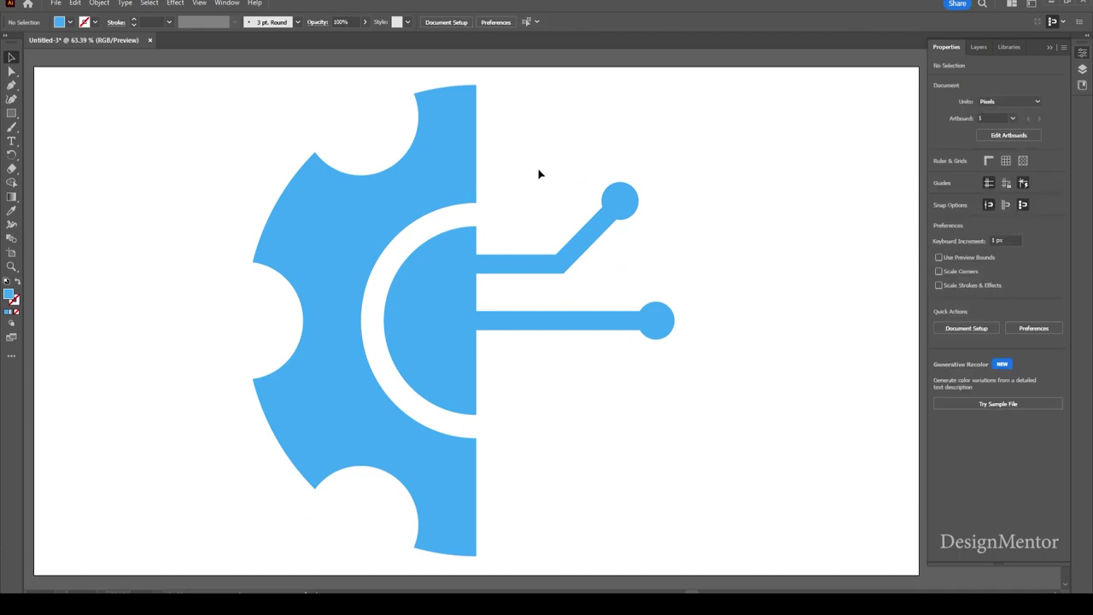
Step: Move the short horizontal bar down toward the middle line
left_click(529, 270)
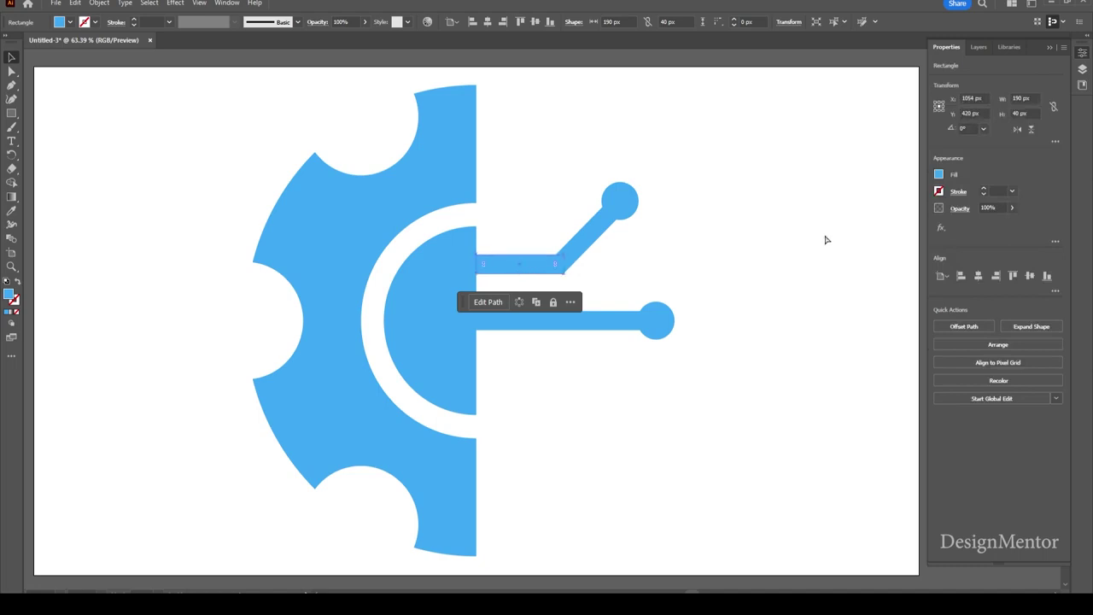
key("Down")
key("Down")
key("Down")
key("Down")
key("Down")
key("Down")
key("Down")
key("Down")
key("Down")
key("Down")
key("Down")
key("Down")
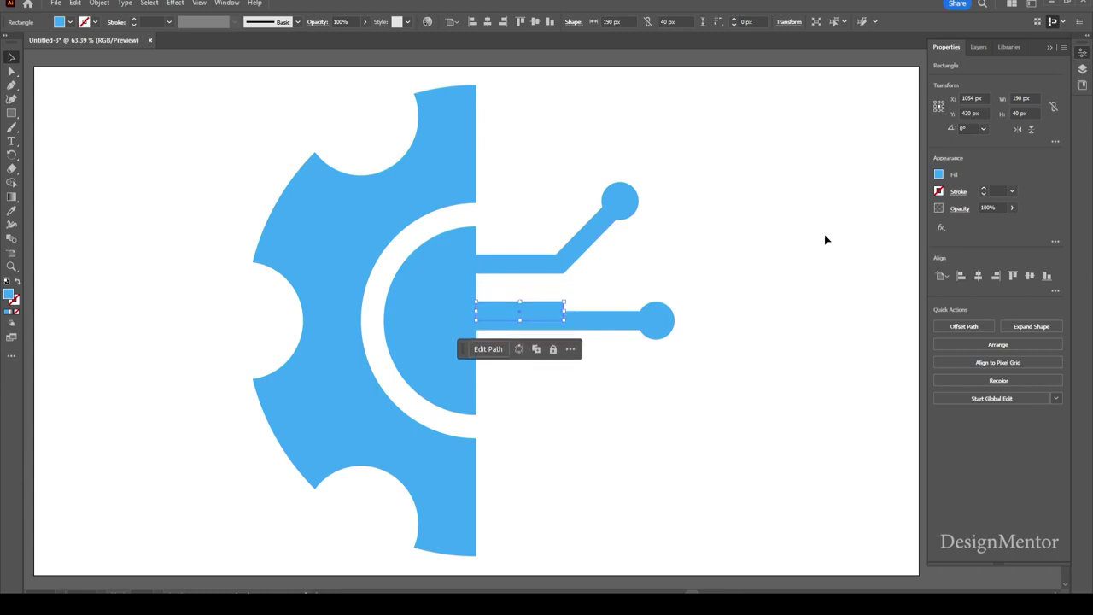
key("Down")
key("Down")
key("Down")
Step: Drop the short bar below the middle line and group the diagonal bar with its dot
key("Down")
key("Down")
key("Down")
key("Down")
key("Down")
key("Down")
key("Down")
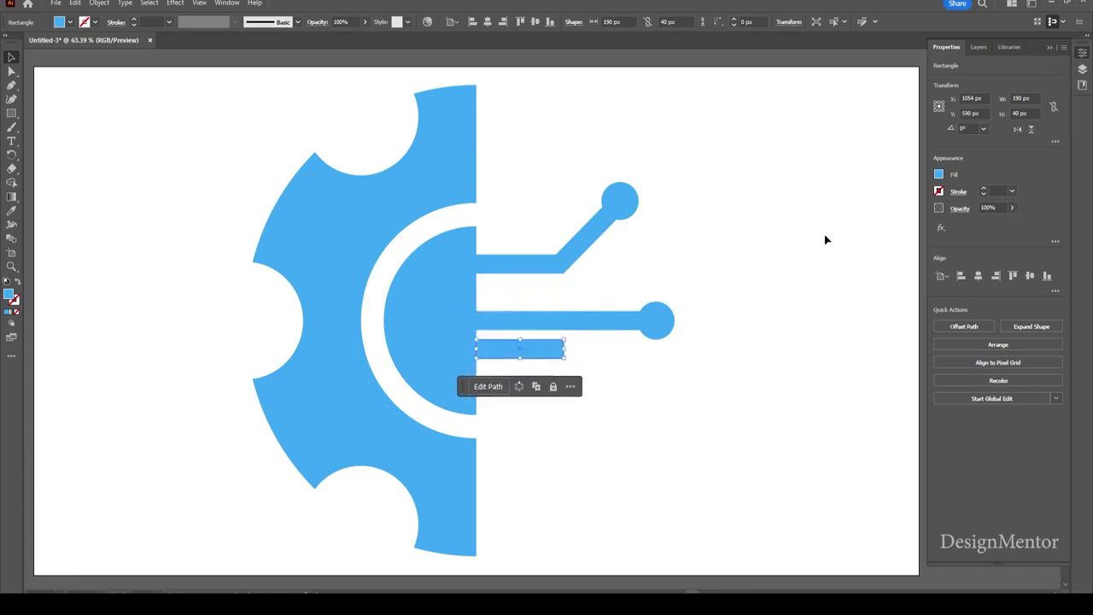
key("Down")
key("Down")
key("Down")
key("Down")
key("Down")
key("Down")
key("Down")
key("Down")
key("Down")
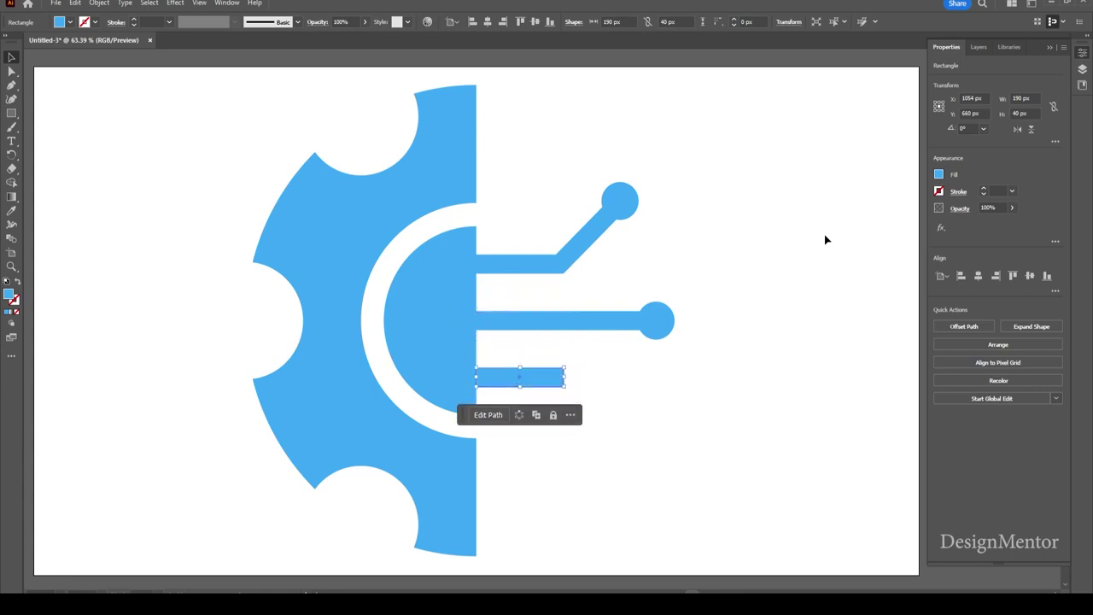
left_click(586, 251)
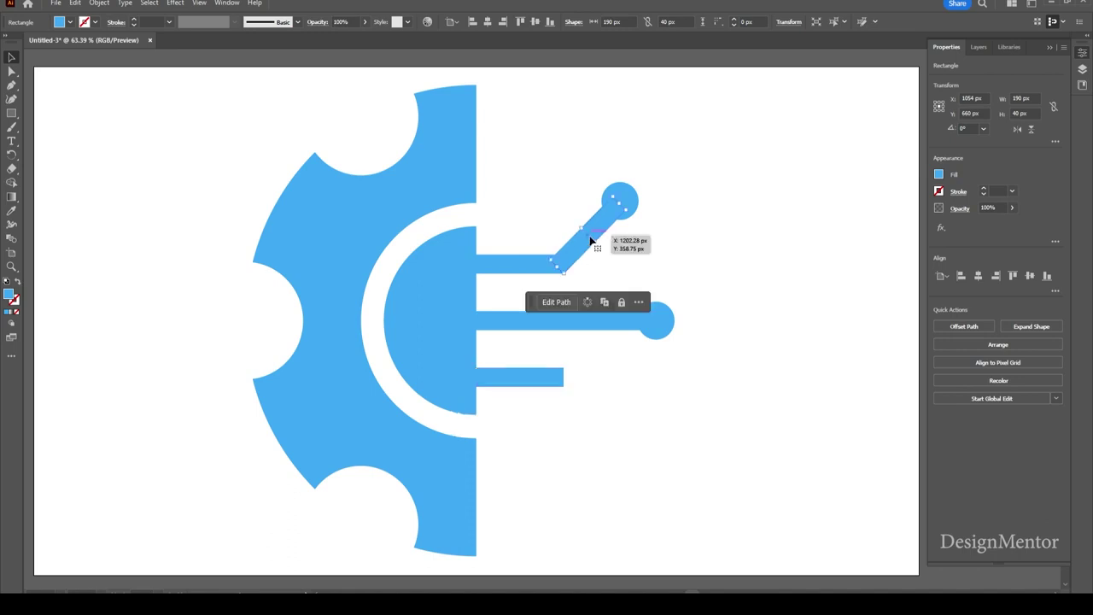
left_click(621, 195, "shift")
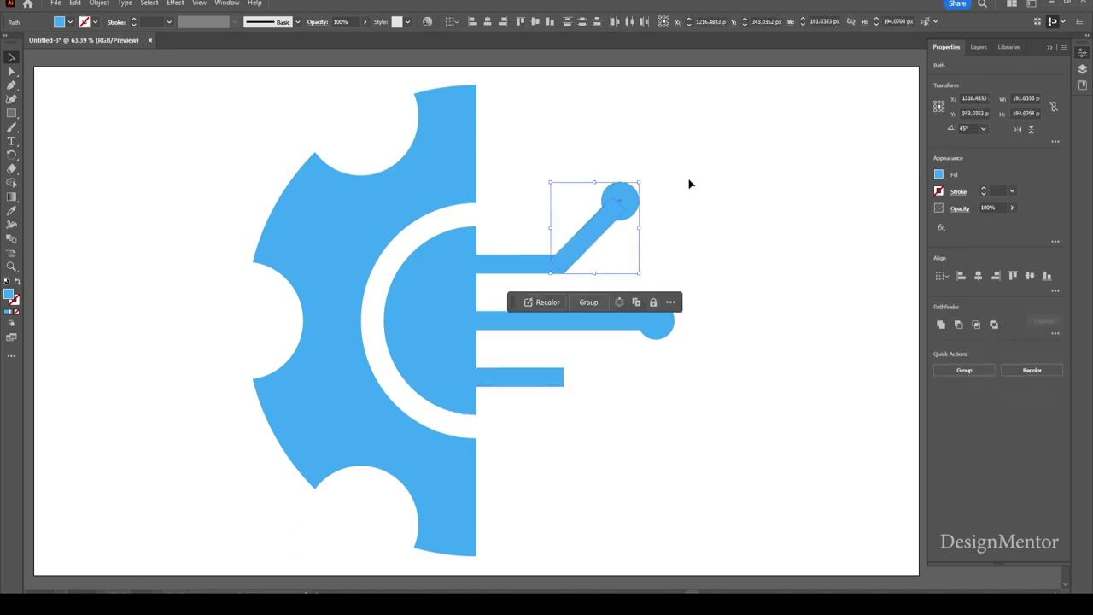
left_click(533, 381)
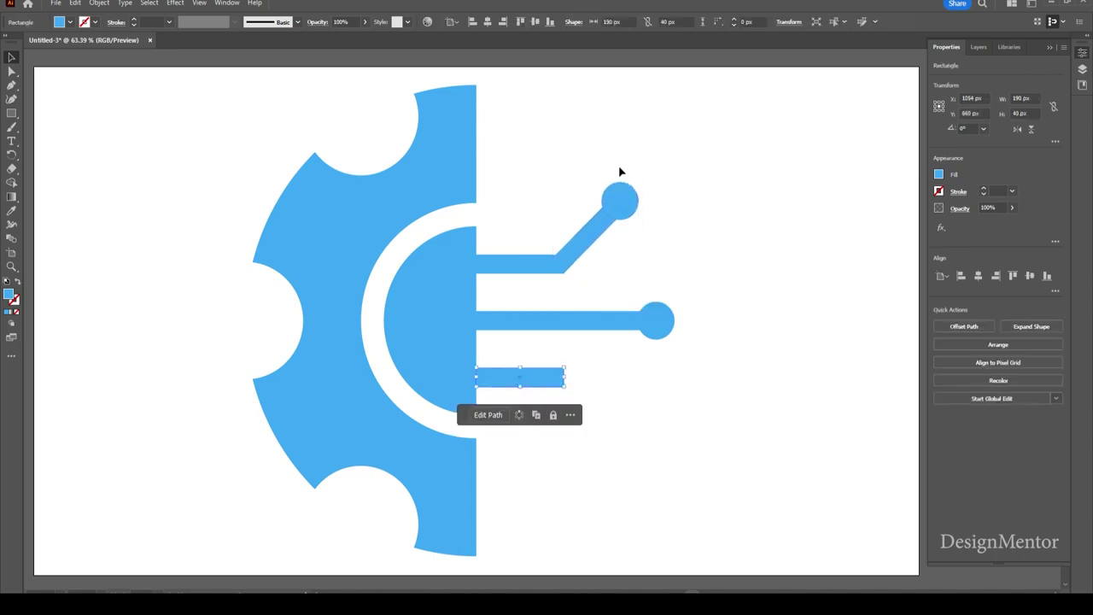
left_click(630, 210)
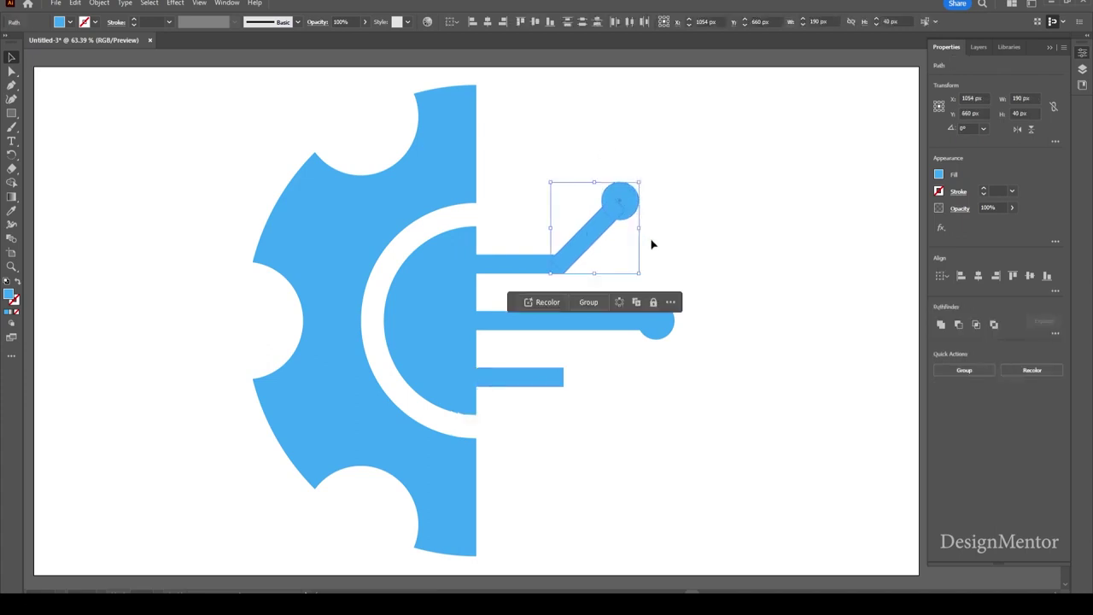
right_click(622, 203)
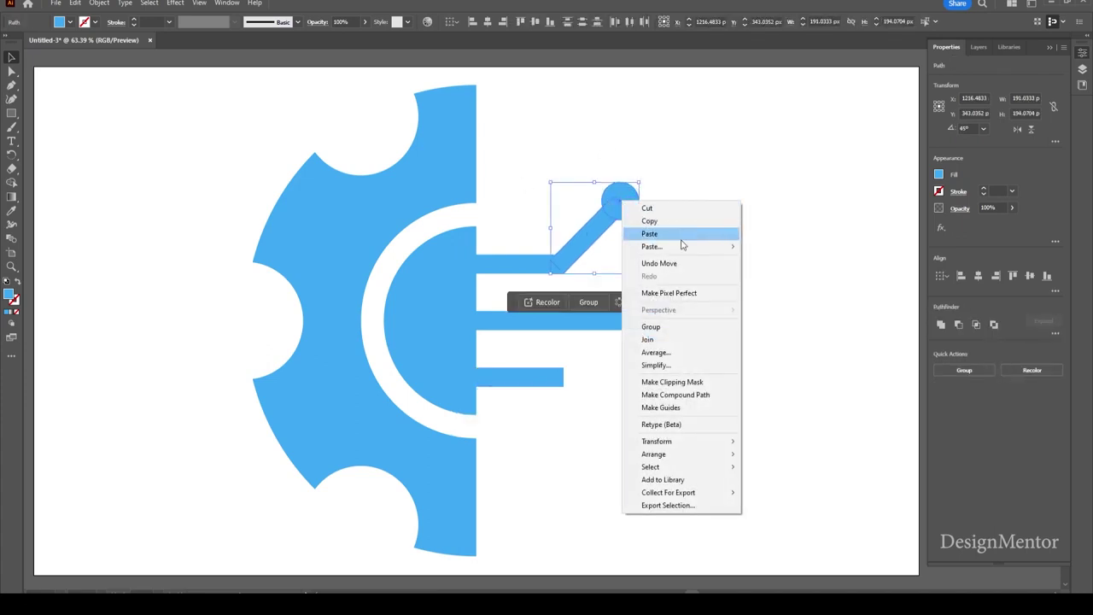
left_click(671, 328)
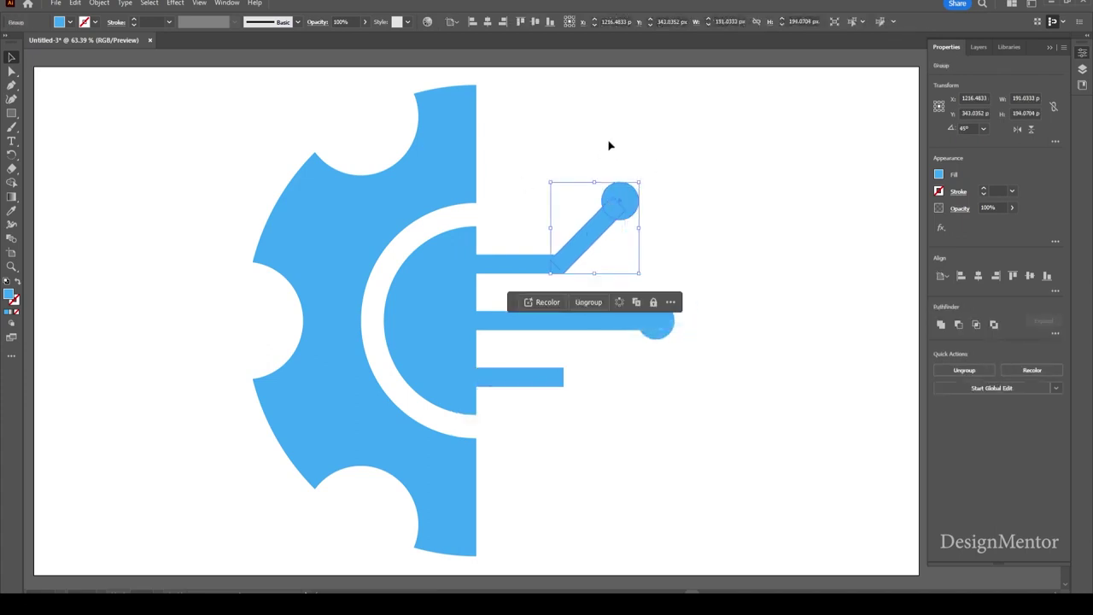
Step: Reflect a copy of the branch and move it down onto the lower short bar
left_click(99, 4)
mouse_move(120, 15)
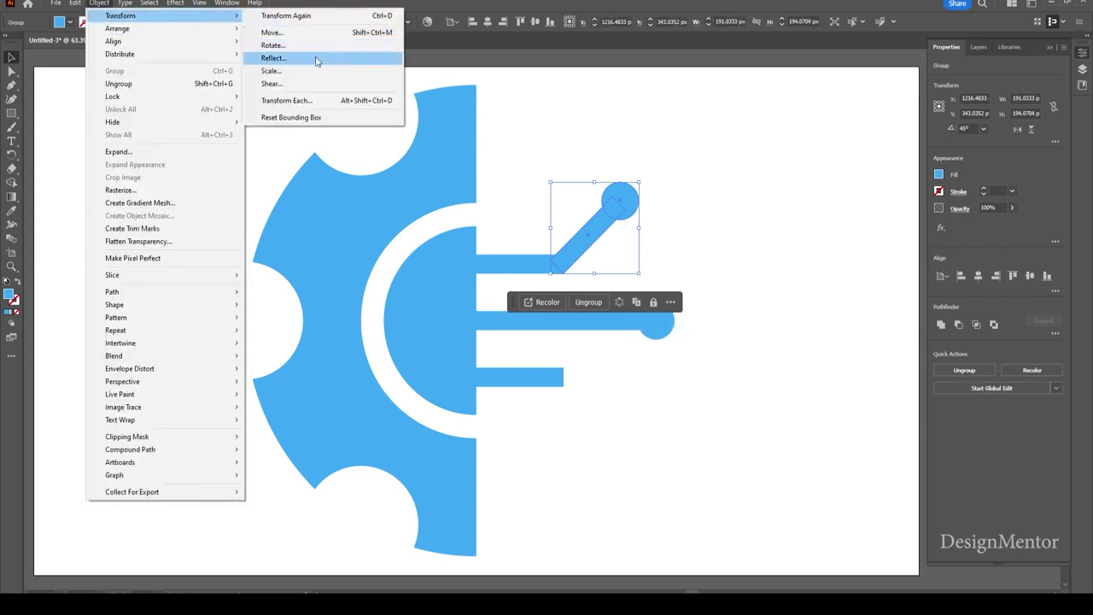
left_click(319, 58)
left_click(487, 376)
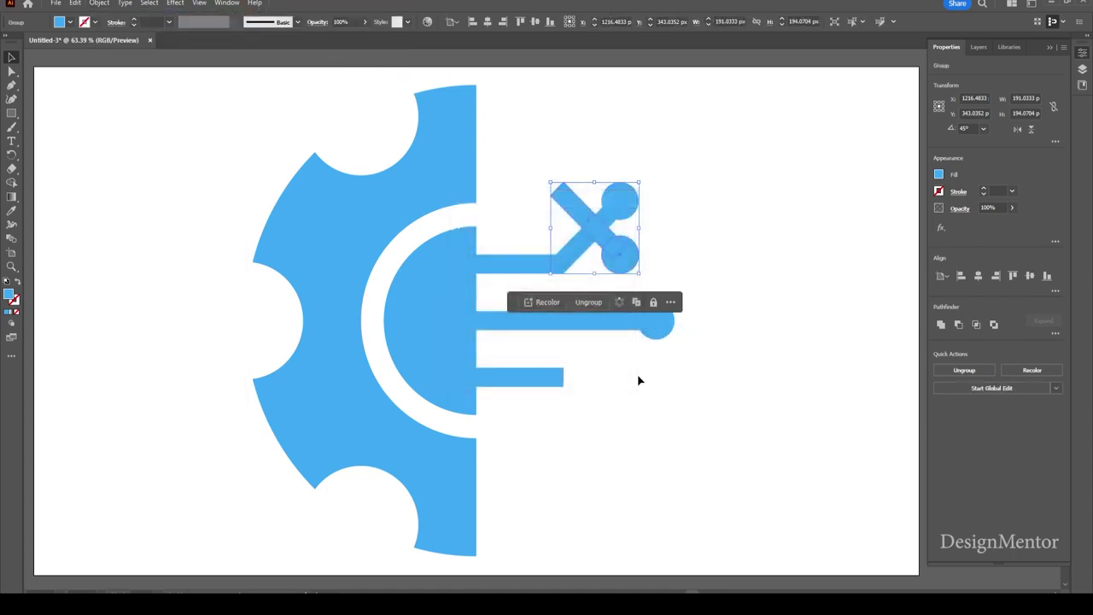
key("Down")
key("Down")
key("Down")
key("Down")
key("Down")
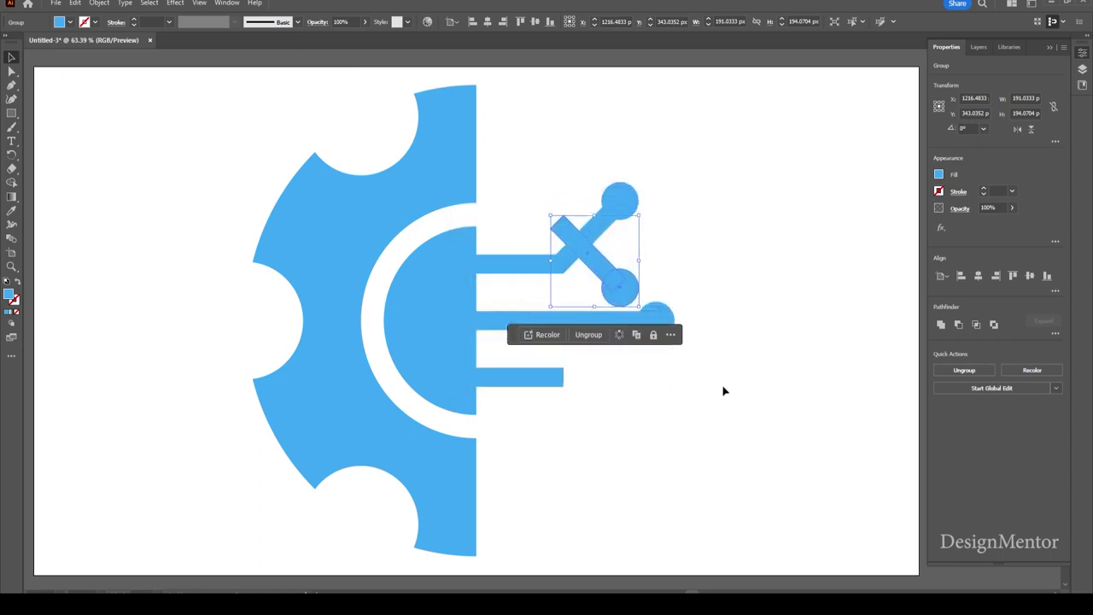
key("Down")
key("Down")
key("Down")
key("Down")
key("Down")
key("Down")
key("Down")
key("Down")
key("Down")
key("Down")
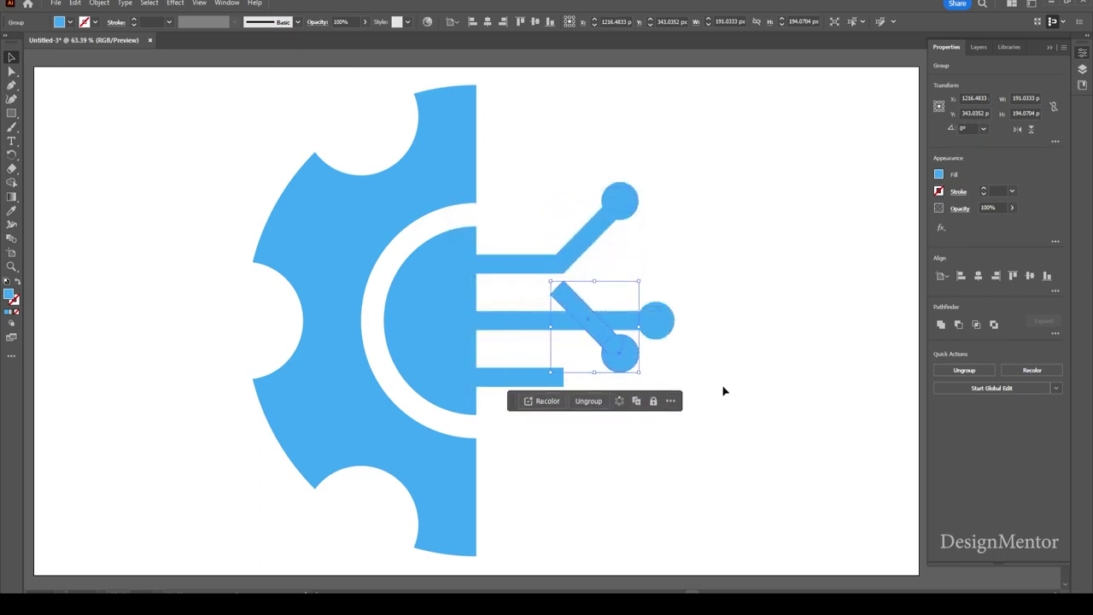
key("Down")
key("Down")
key("Down")
key("Down")
key("Down")
key("Down")
key("Down")
key("Down")
key("Down")
key("Down")
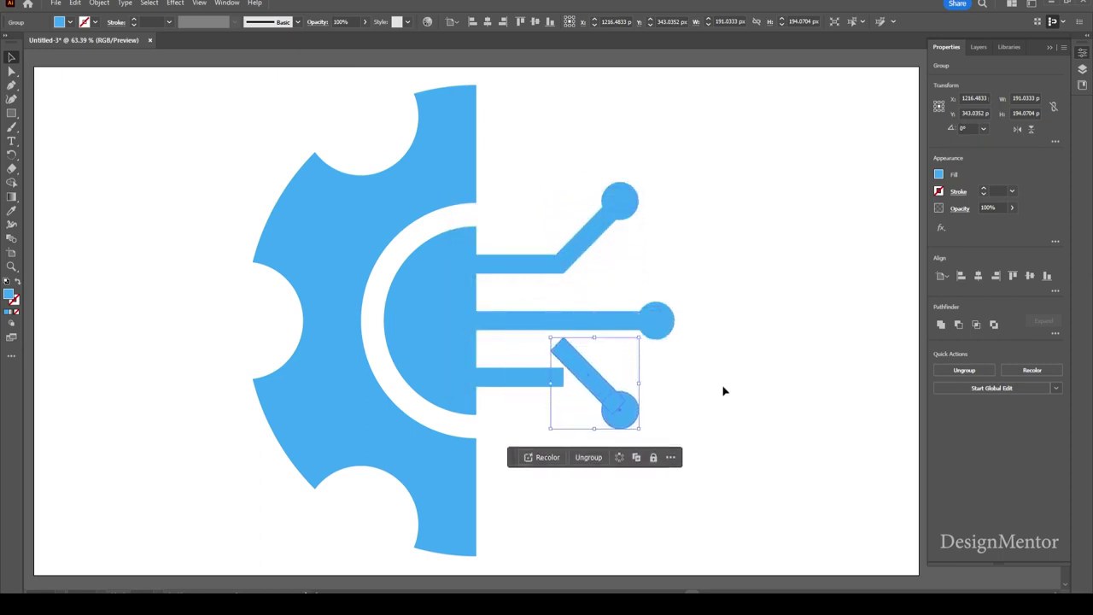
key("Down")
key("Down")
key("Down")
key("Down")
key("Down")
key("Down")
key("Down")
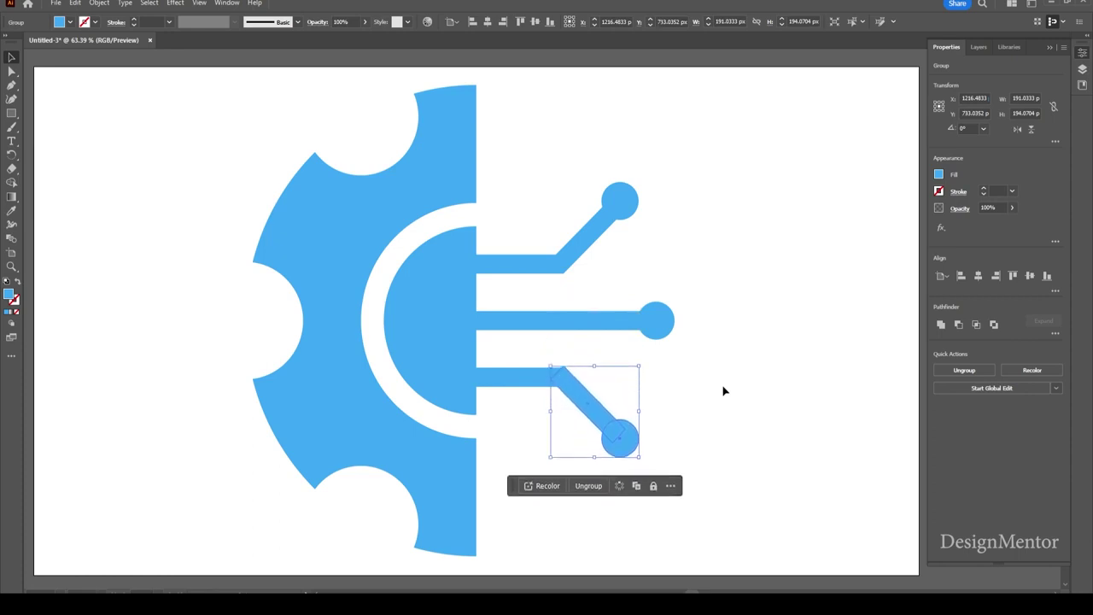
key("Down")
key("Down")
key("Up")
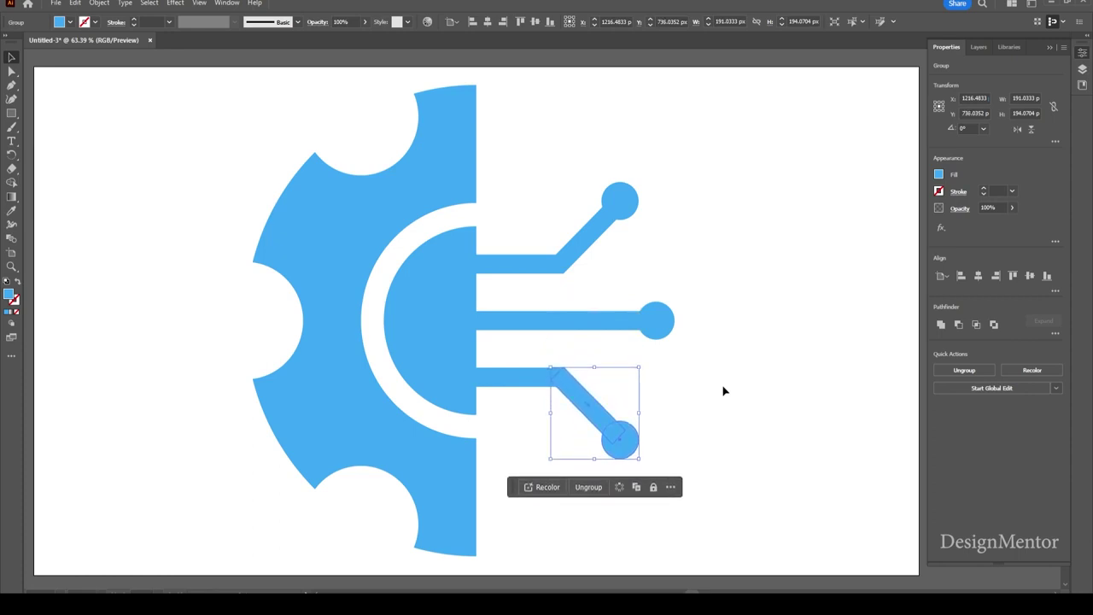
key("ctrl+shift+a")
Step: Move a copy of the horizontal bar up near the gear's top
left_click(592, 419)
left_click(514, 263)
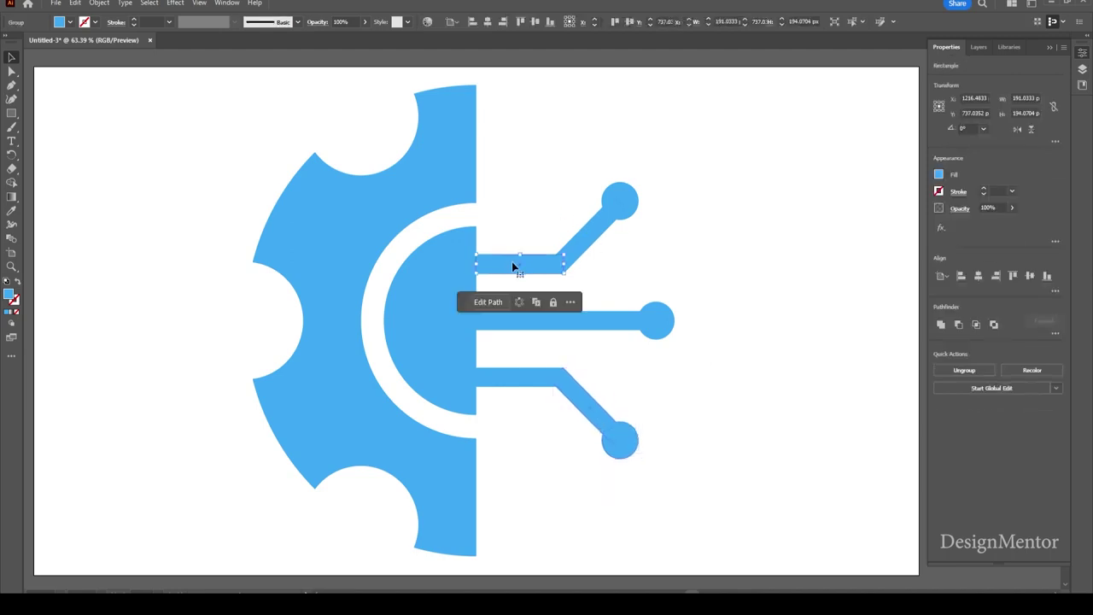
key("shift+Up")
key("shift+Up")
key("shift+Up")
key("shift+Up")
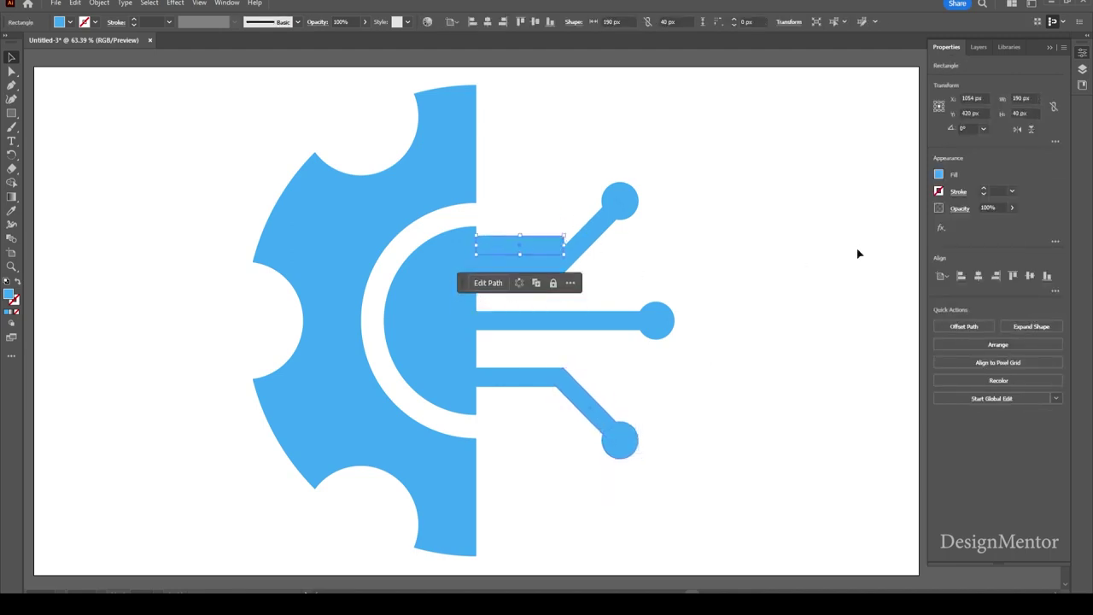
key("shift+Up")
key("shift+Up")
key("shift+Up")
key("shift+Up")
key("shift+Up")
key("shift+Up")
key("shift+Up")
key("shift+Up")
key("shift+Up")
key("shift+Up")
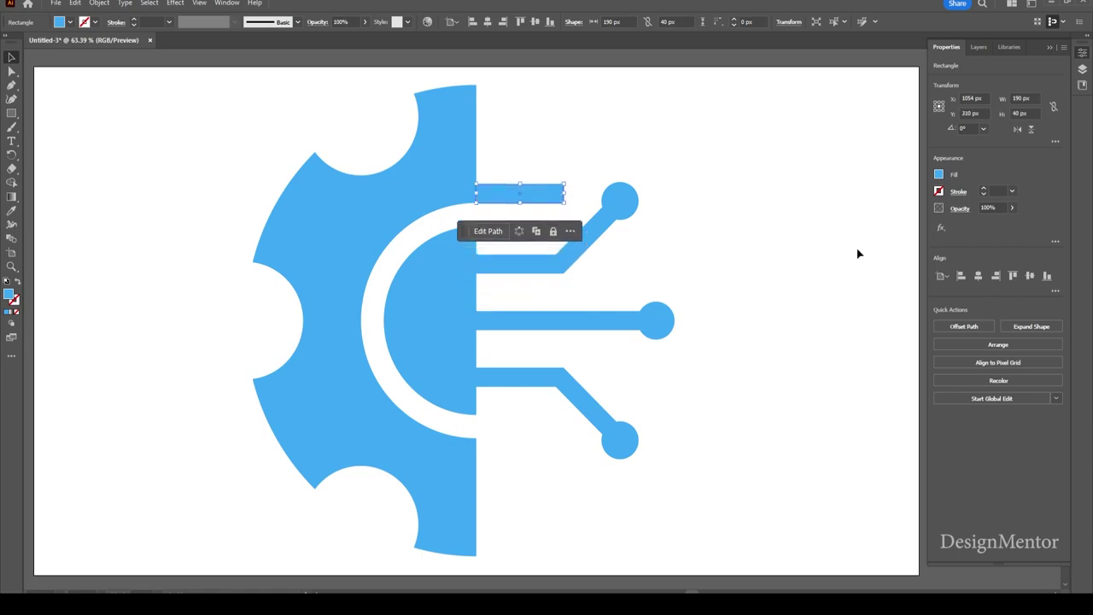
key("shift+Up")
key("shift+Up")
key("shift+Up")
key("shift+Up")
key("shift+Up")
key("shift+Up")
key("shift+Up")
key("shift+Up")
key("shift+Up")
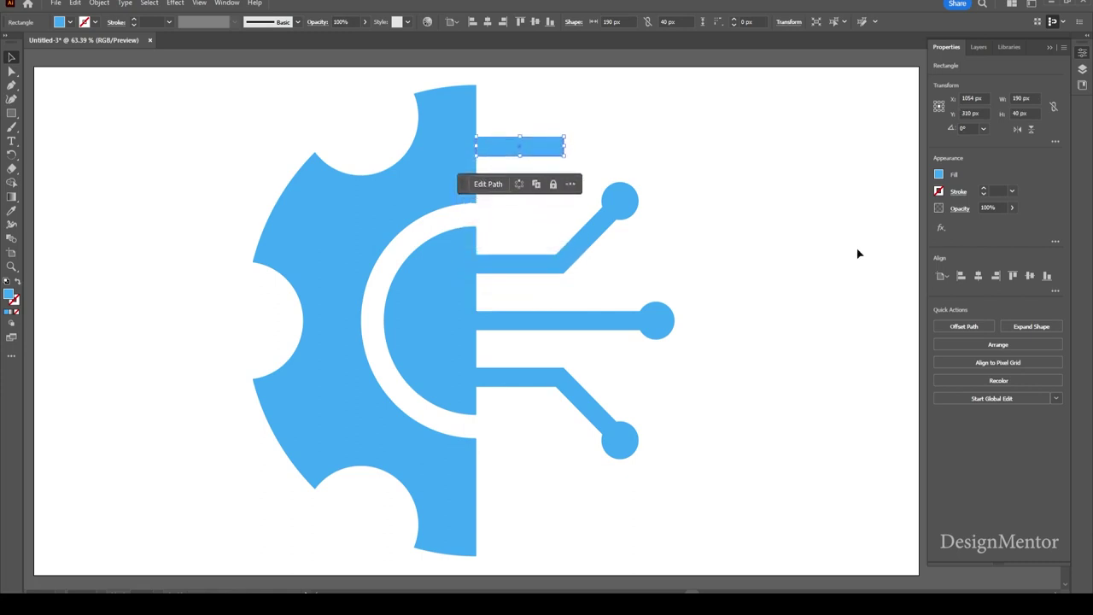
key("shift+Up")
key("shift+Up")
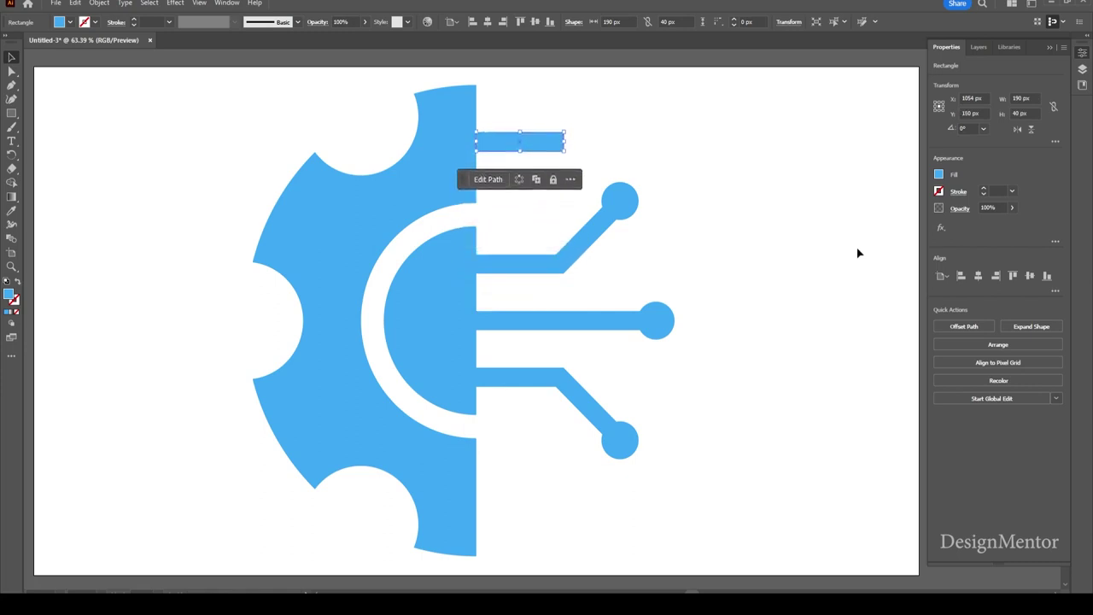
left_click(752, 279)
Step: Ungroup the upper branch and slide a copy of its dot up-left toward the top bar
left_click(627, 199)
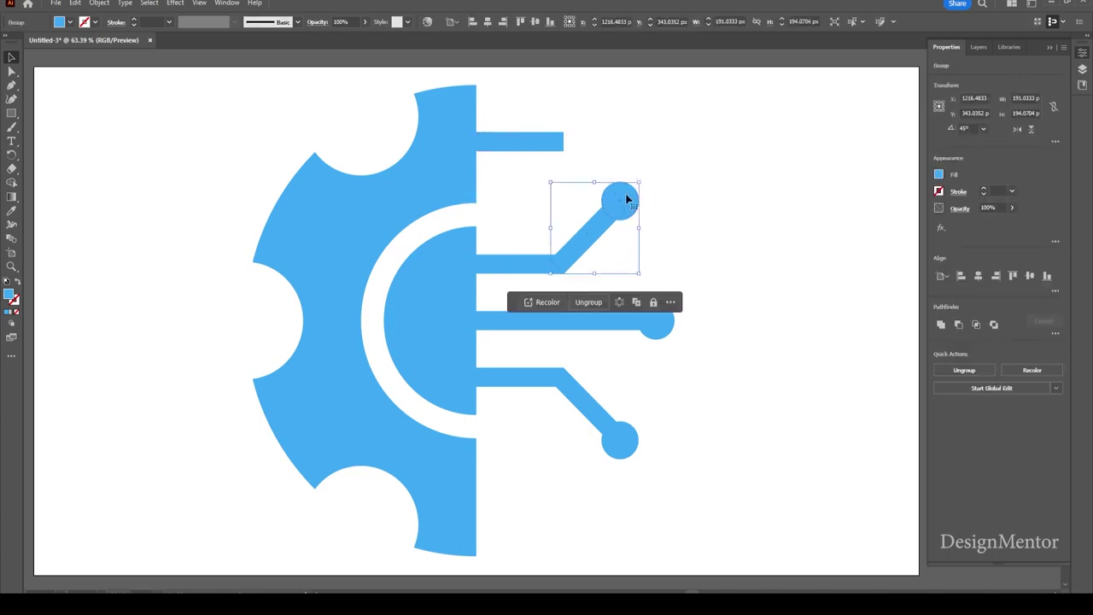
right_click(635, 200)
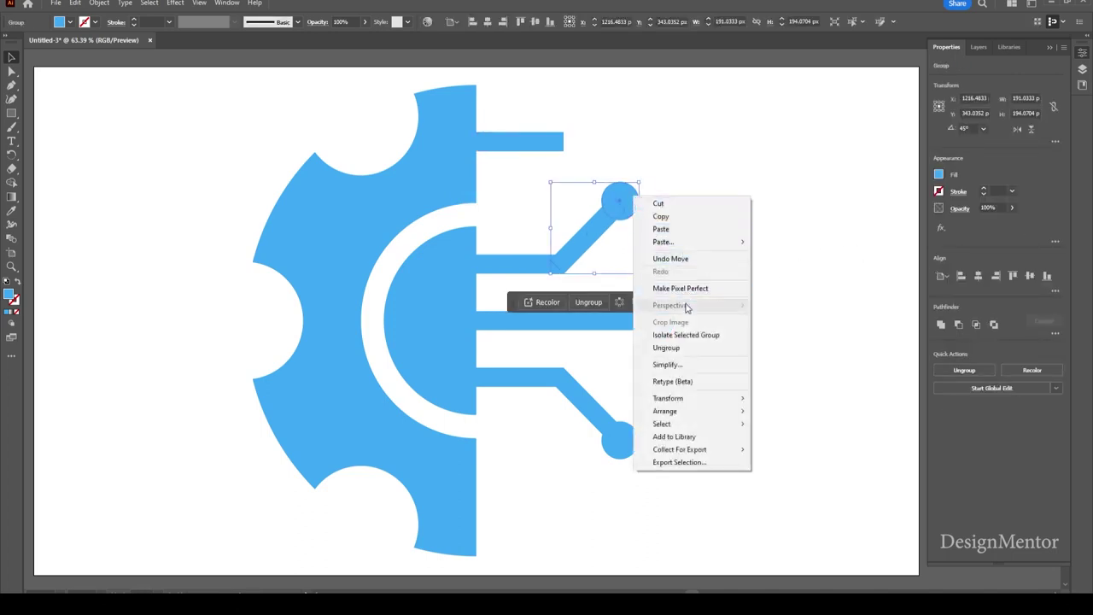
left_click(687, 352)
left_click(673, 171)
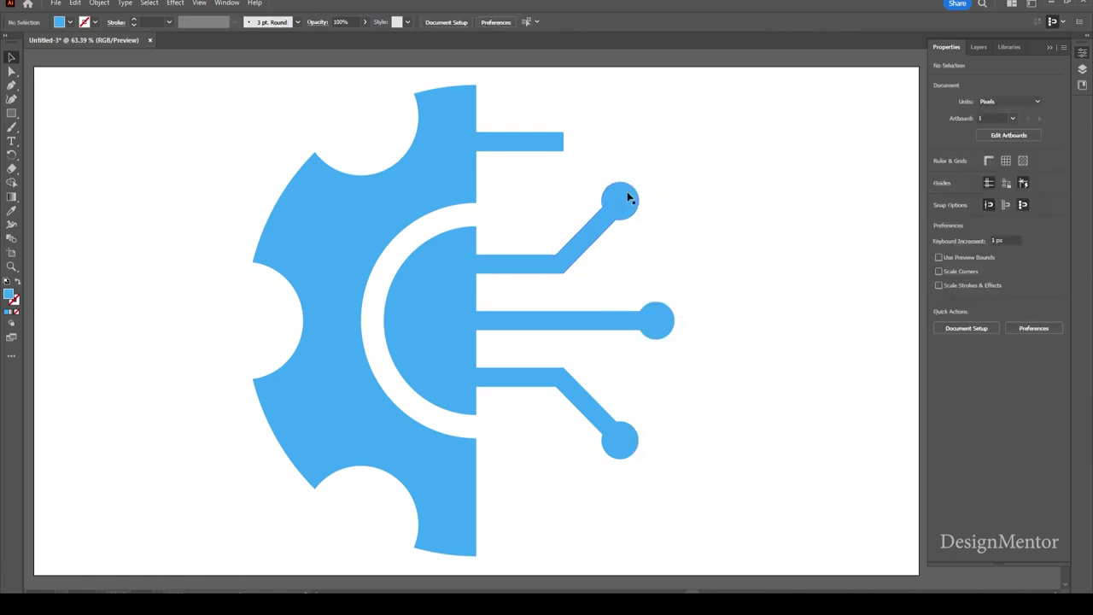
left_click(627, 191)
key("a")
key("shift+Left")
key("shift+Left")
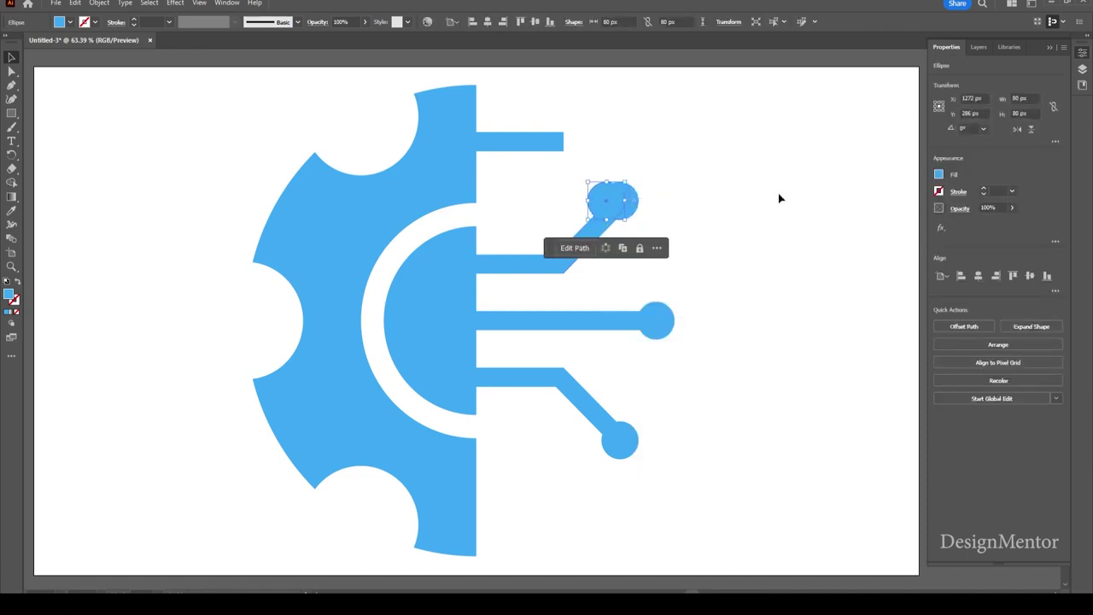
key("shift+Left")
key("shift+Left")
key("shift+Left")
key("shift+Left")
key("shift+Left")
key("shift+Left")
key("shift+Left")
key("shift+Left")
key("shift+Up")
key("shift+Up")
key("shift+Up")
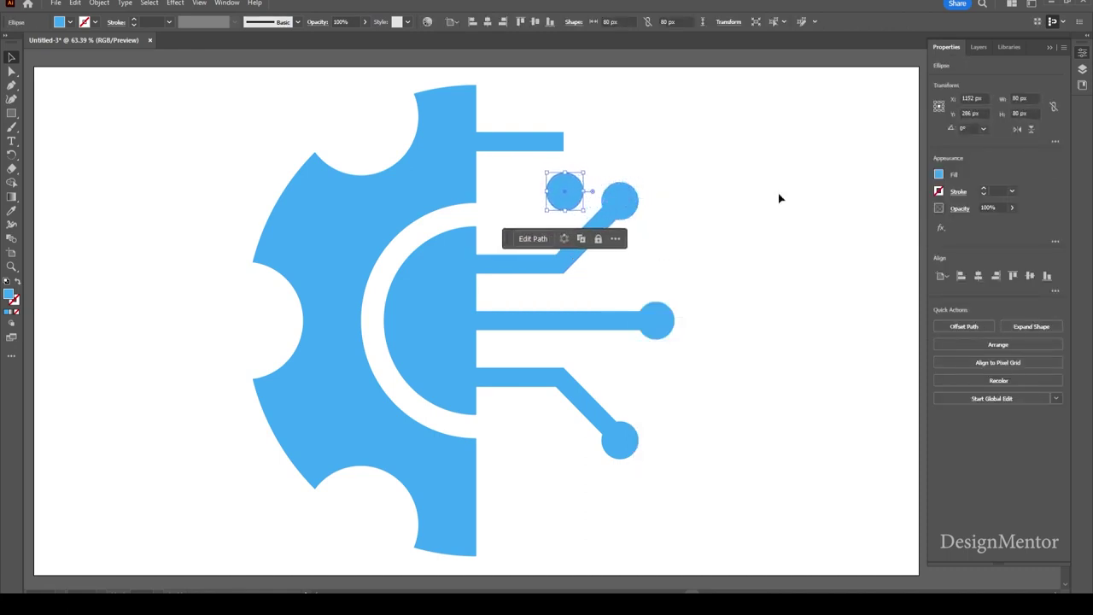
key("shift+Up")
key("shift+Up")
key("shift+Up")
key("shift+Up")
key("shift+Up")
key("shift+Up")
key("shift+Up")
key("shift+Up")
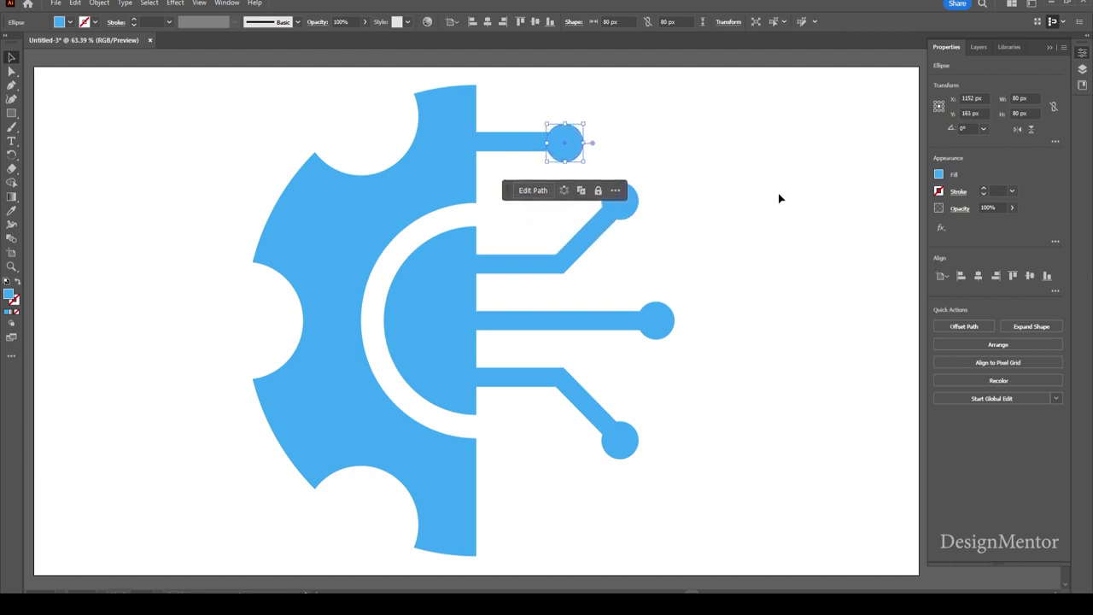
Step: Nudge the new dot onto the top bar's end and centre it vertically
left_click(778, 198)
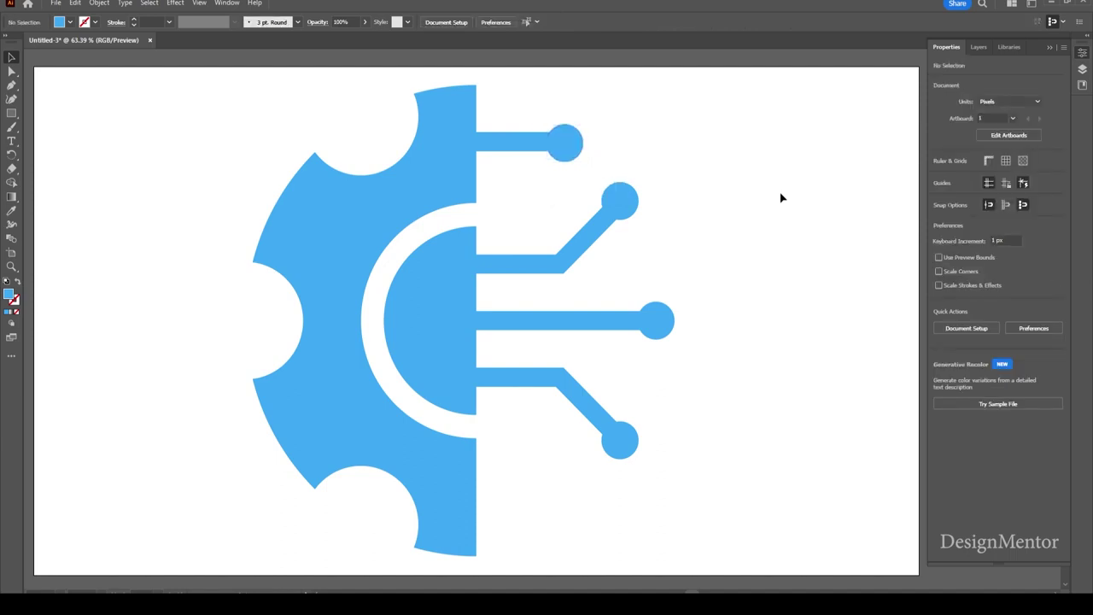
left_click(561, 145)
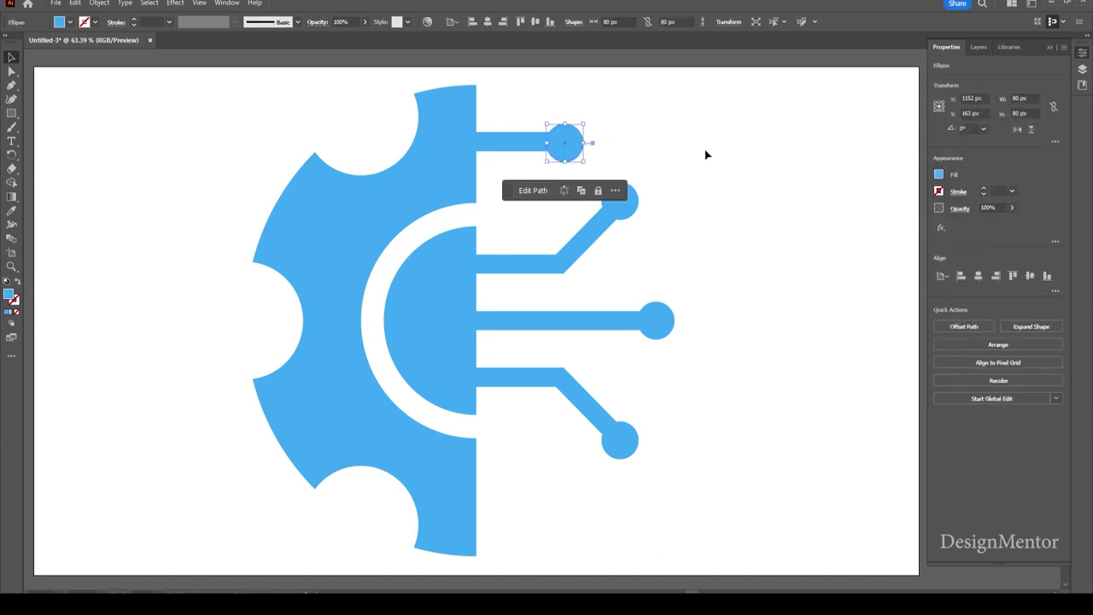
key("Right")
key("Right")
key("Right")
key("Right")
key("Right")
key("Right")
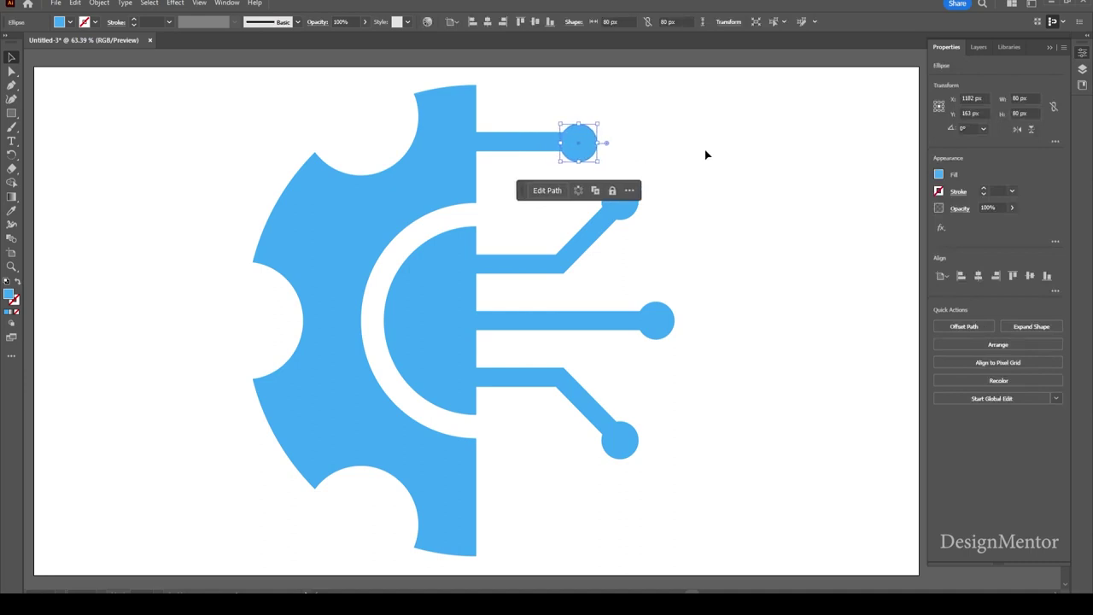
key("Right")
key("Right")
key("Right")
key("Up")
key("Up")
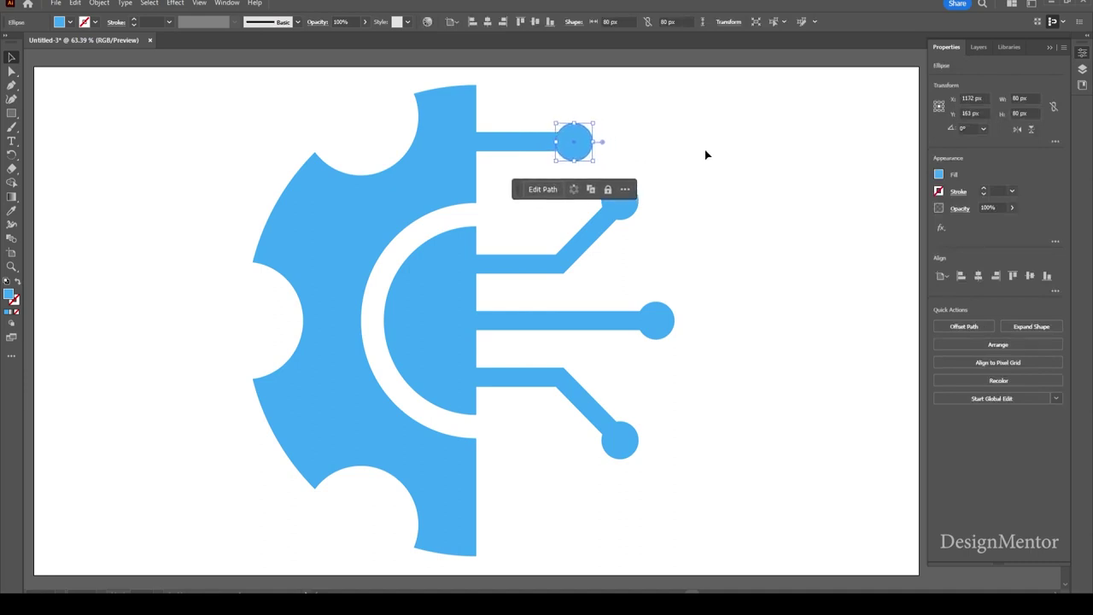
key("Up")
key("Up")
key("Down")
Step: Alt+Down-copy the top bar and dot, moving the copy to the gear's bottom edge
left_click(648, 149)
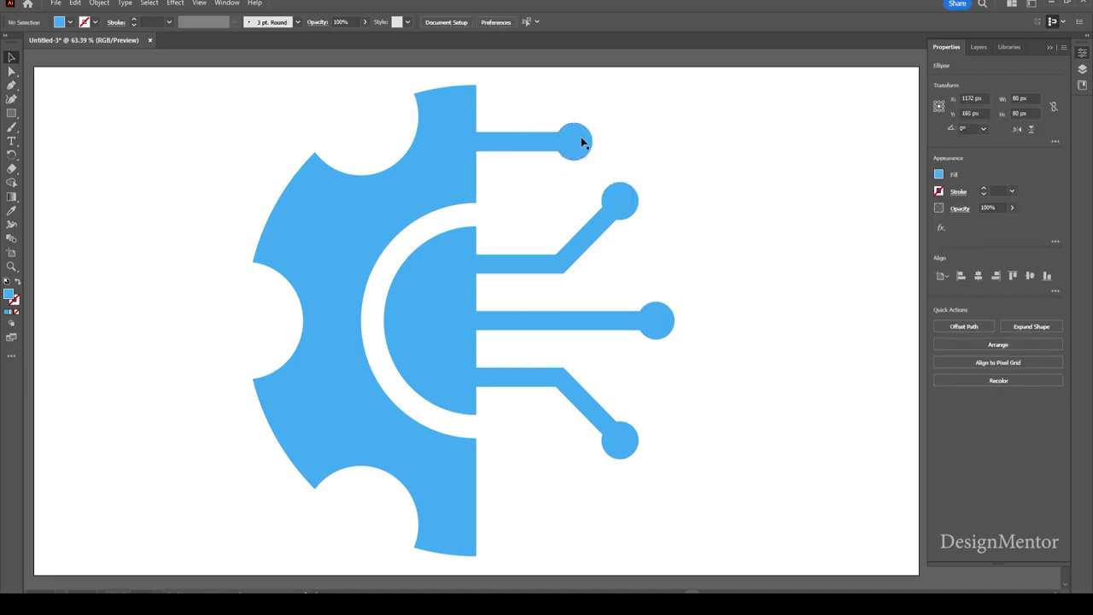
left_click_drag(524, 101, 577, 152)
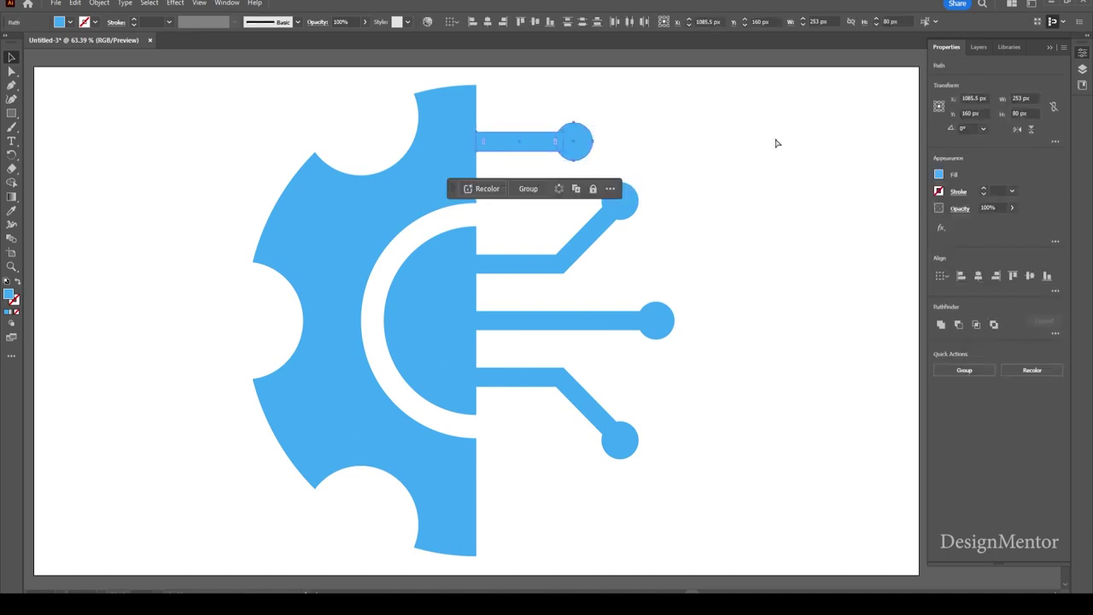
key("alt+Down")
key("Down")
key("Down")
key("Down")
key("Down")
key("Down")
key("Down")
key("Down")
key("Down")
key("Down")
key("Down")
key("Down")
key("Down")
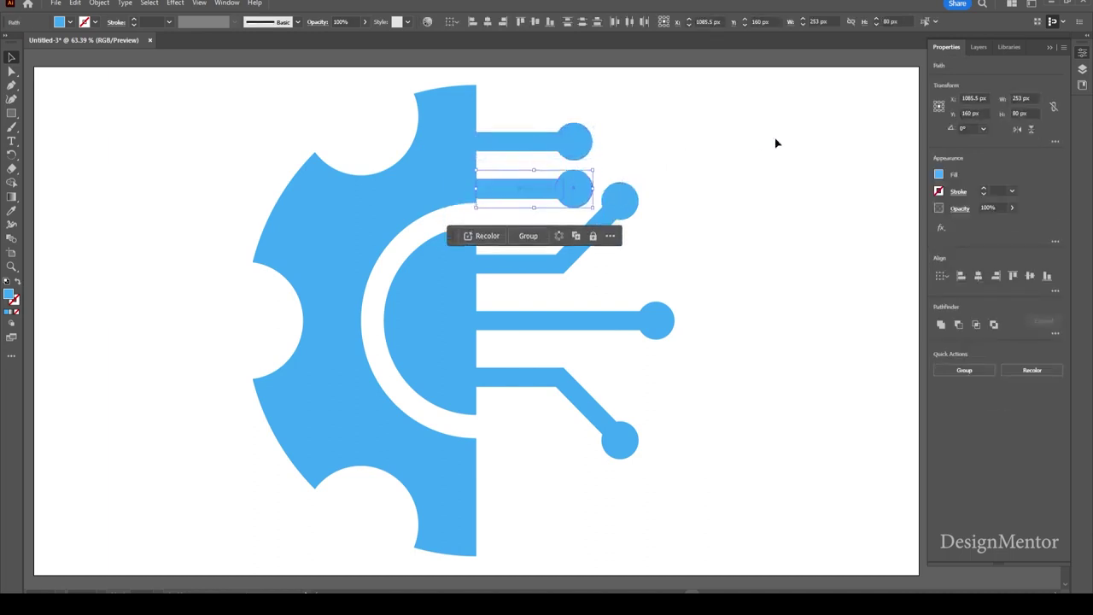
key("Down")
key("Down")
key("Down")
key("Down")
key("Down")
key("Down")
key("Down")
key("Down")
key("Down")
key("Down")
key("Down")
key("Down")
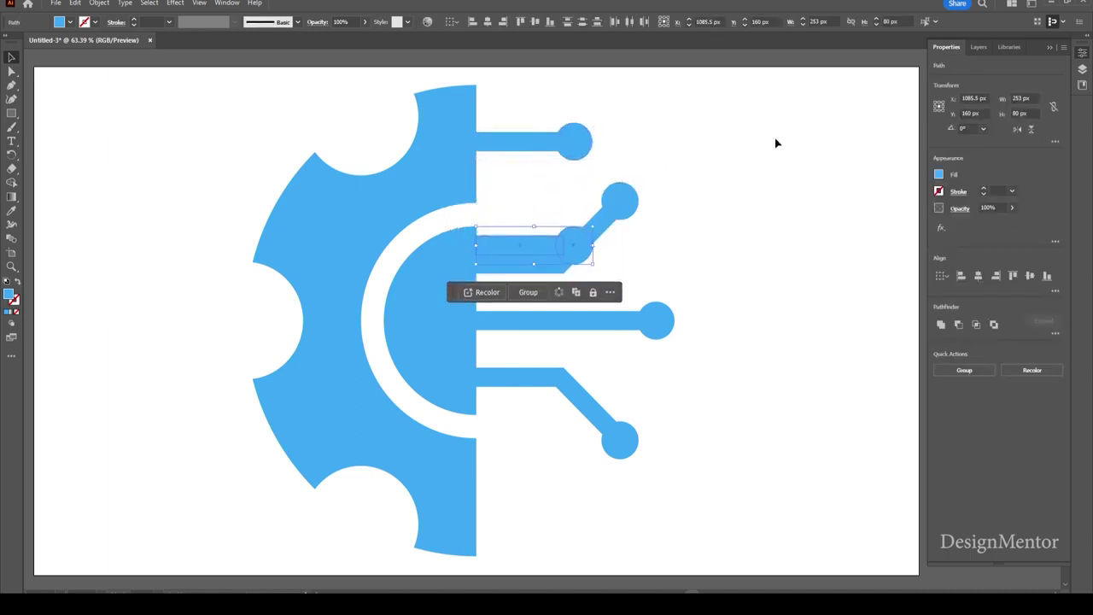
key("Down")
key("Down")
key("Down")
key("Down")
key("Down")
key("Down")
key("Down")
key("Down")
key("Down")
key("Down")
key("Down")
key("Down")
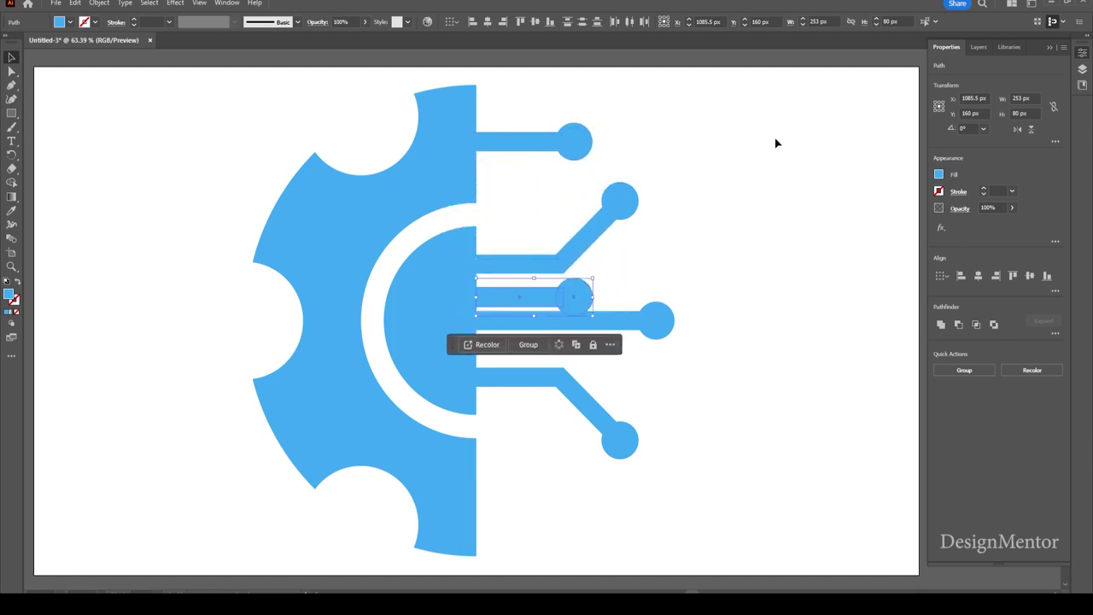
key("Down")
key("Down")
key("Down")
key("Down")
key("Down")
key("Down")
key("Down")
key("Down")
key("Down")
key("Down")
key("Down")
key("Down")
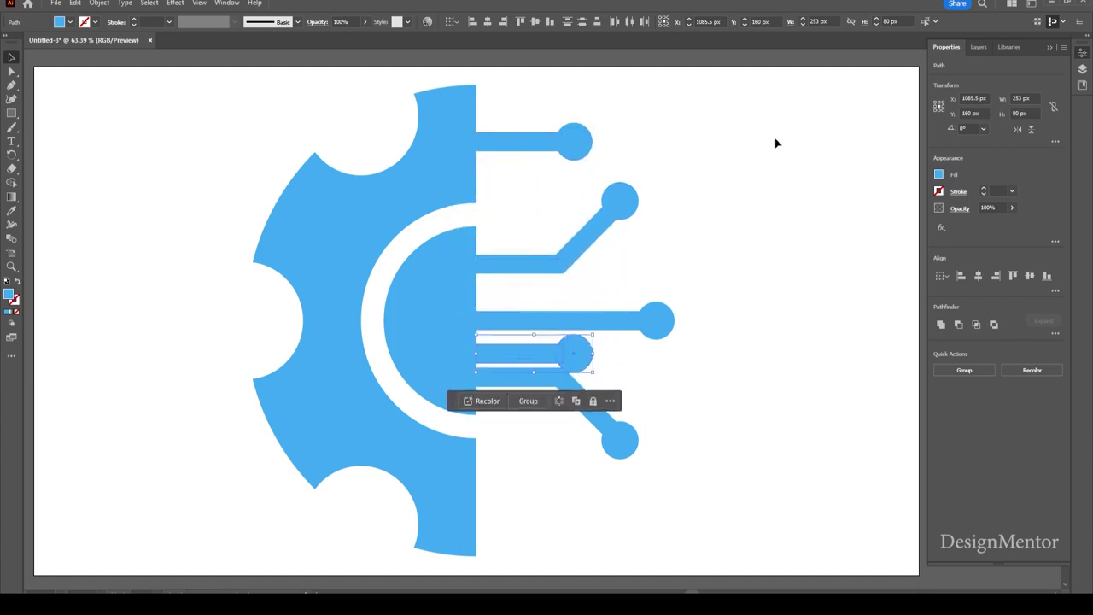
key("Down")
key("Down")
key("Down")
key("Down")
key("Down")
key("Down")
key("shift+Down")
key("shift+Down")
key("shift+Down")
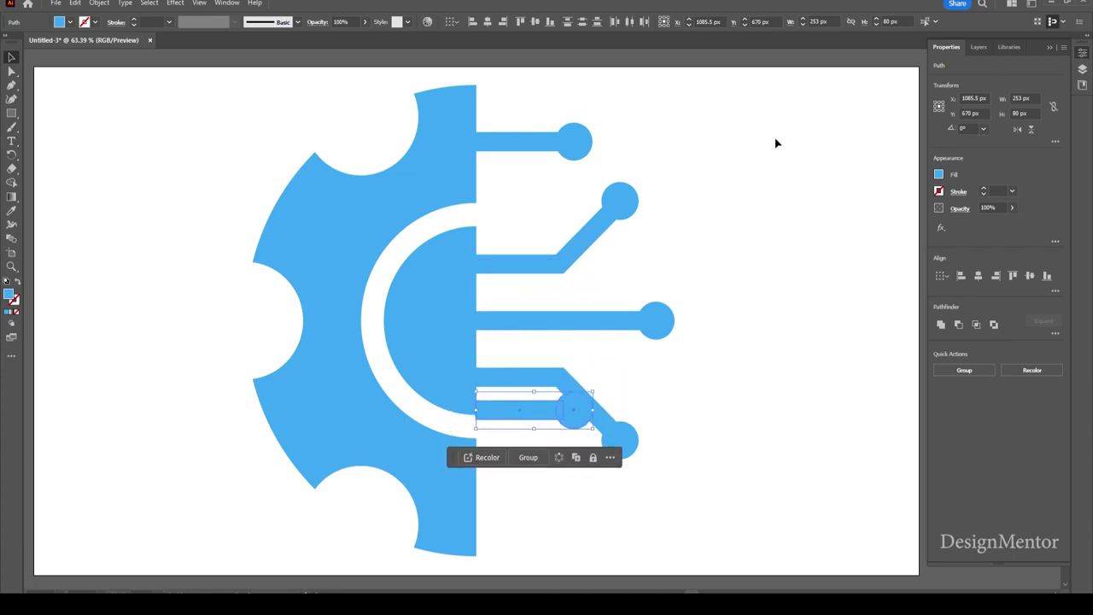
key("shift+Down")
key("shift+Down")
key("shift+Down")
key("shift+Down")
key("shift+Down")
key("shift+Down")
key("shift+Down")
key("shift+Down")
key("shift+Down")
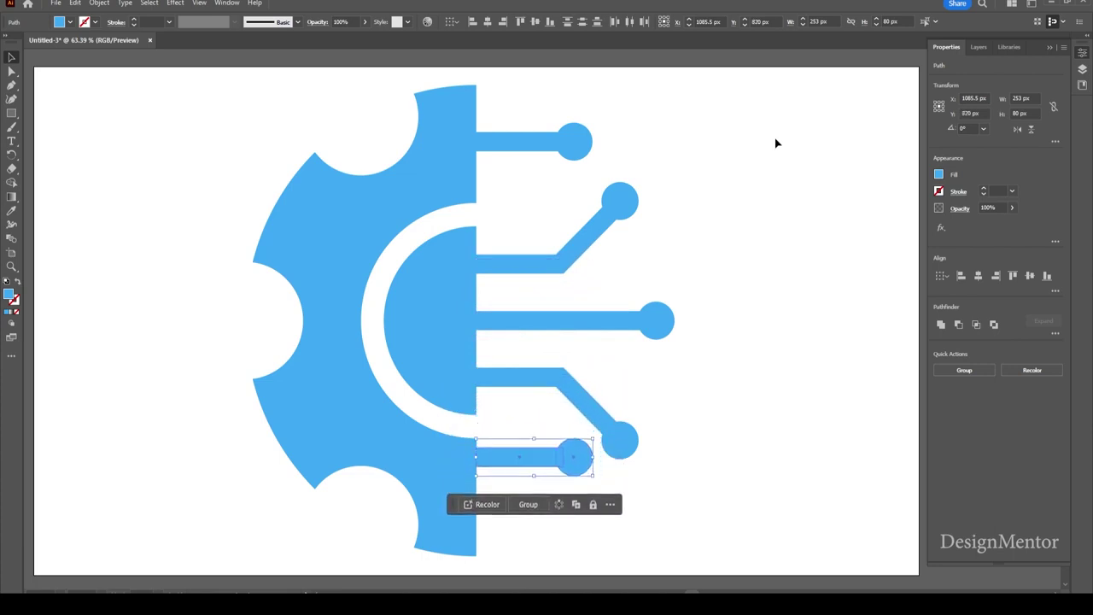
key("shift+Down")
key("shift+Down")
key("shift+Down")
key("shift+Down")
key("shift+Down")
key("shift+Down")
key("shift+Down")
key("shift+Down")
key("shift+Down")
key("shift+Down")
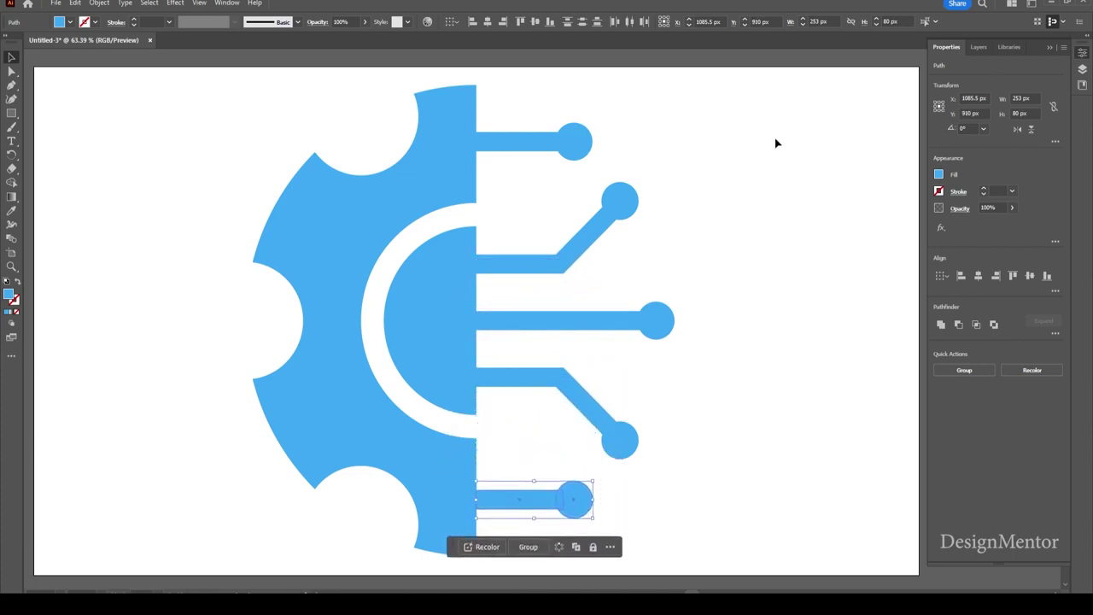
key("shift+Down")
key("shift+Down")
key("shift+Down")
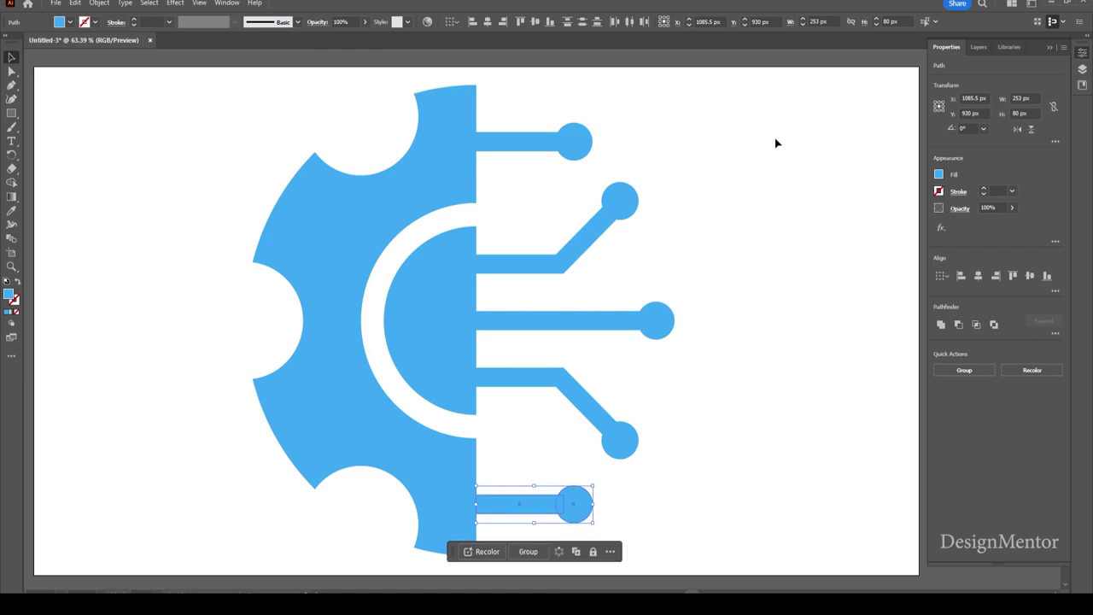
left_click(785, 215)
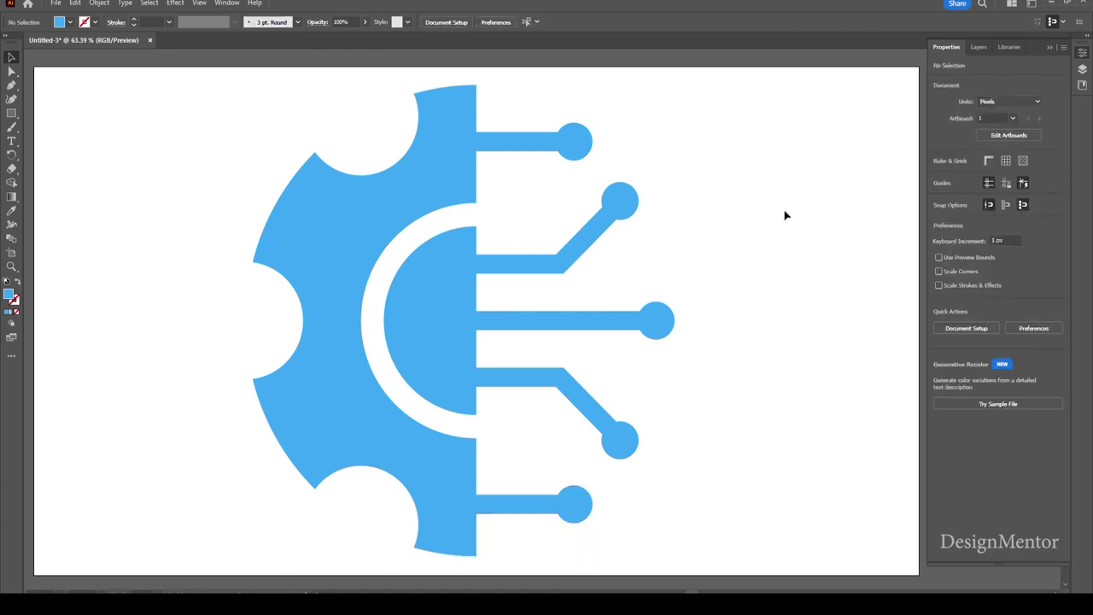